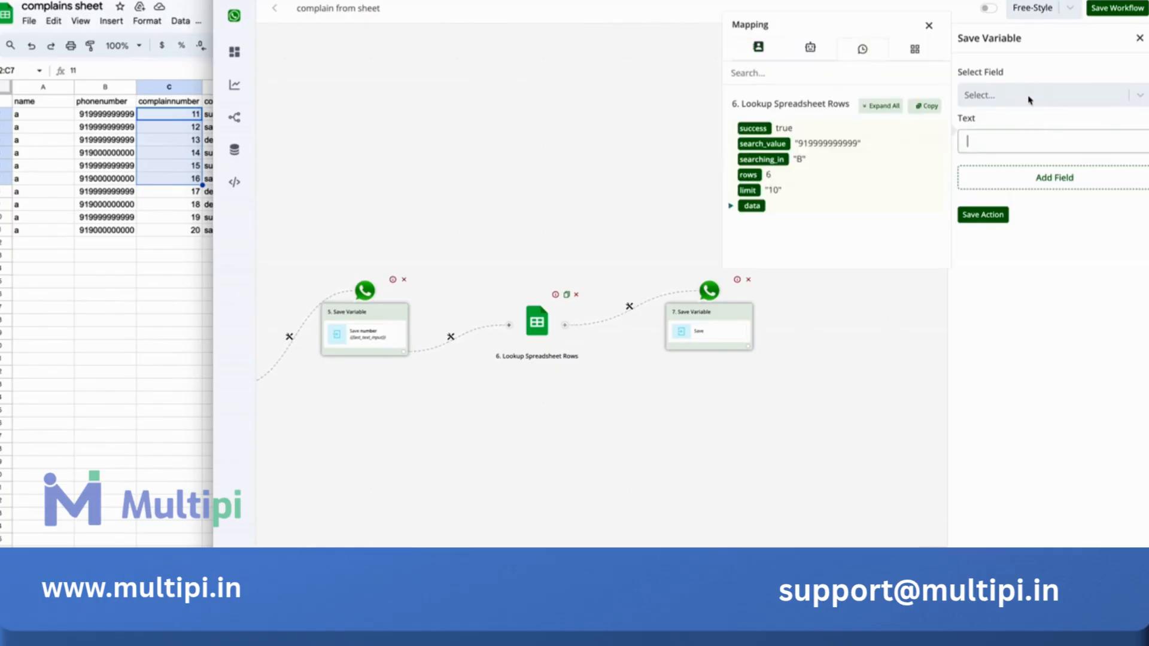
Check the available string bot fields, set the Save Variable field to search1 and map its text to the lookup's rows value
click(1029, 97)
scroll(1017, 216, down, 5)
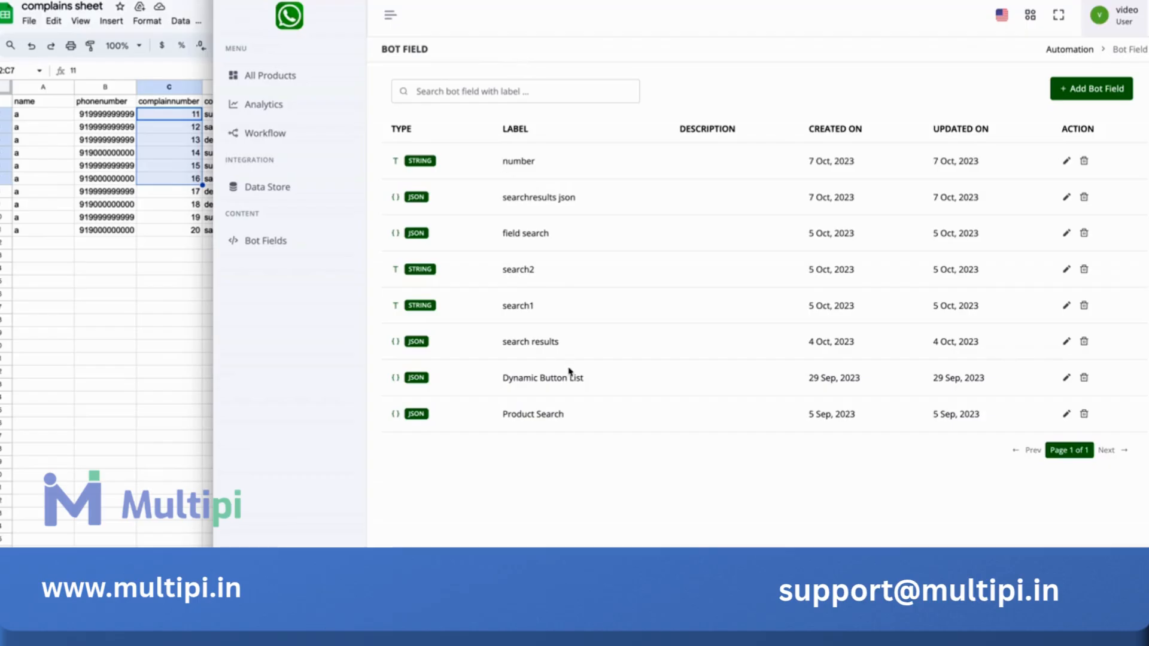
drag(525, 303, 529, 270)
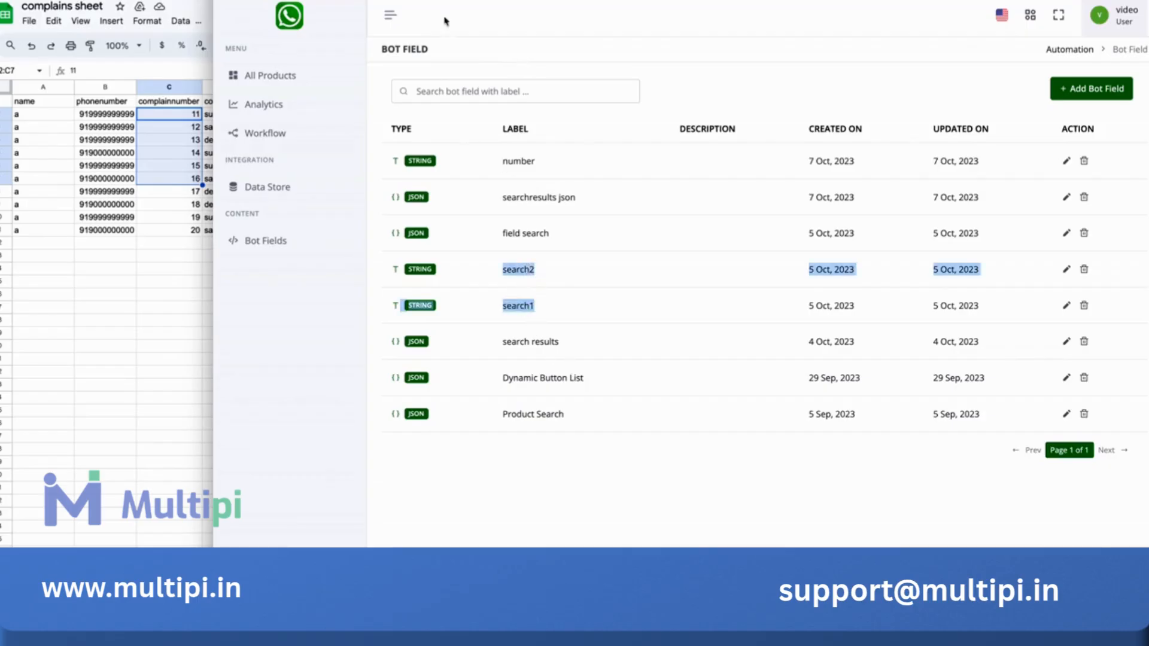
click(431, 270)
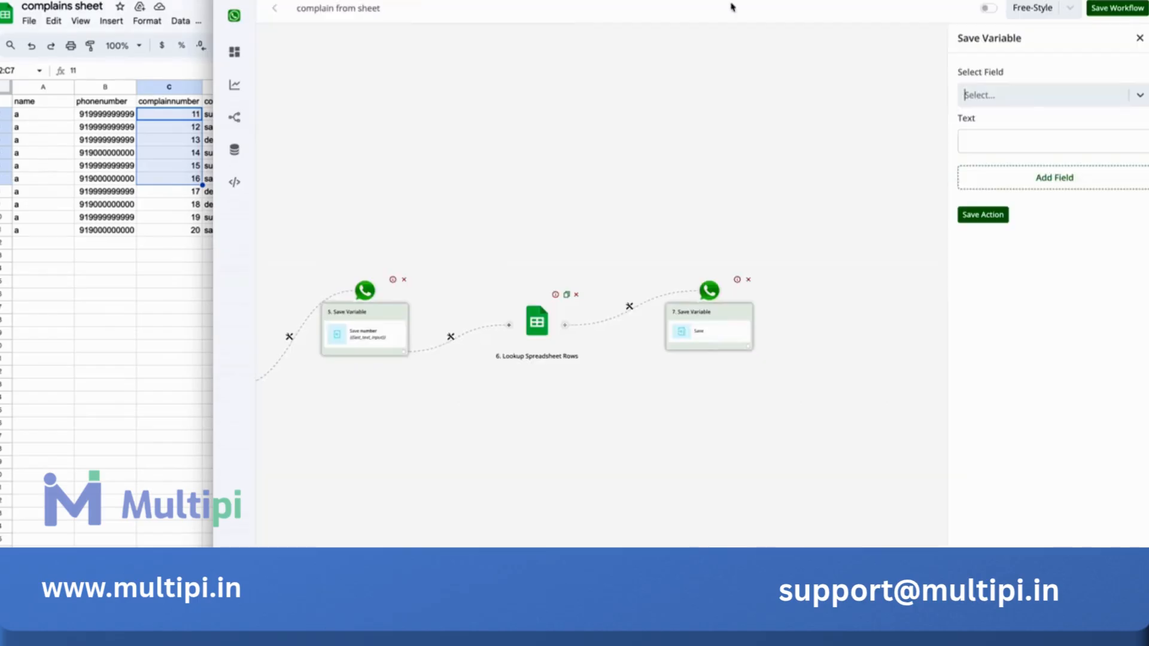
click(1038, 96)
scroll(1029, 256, down, 10)
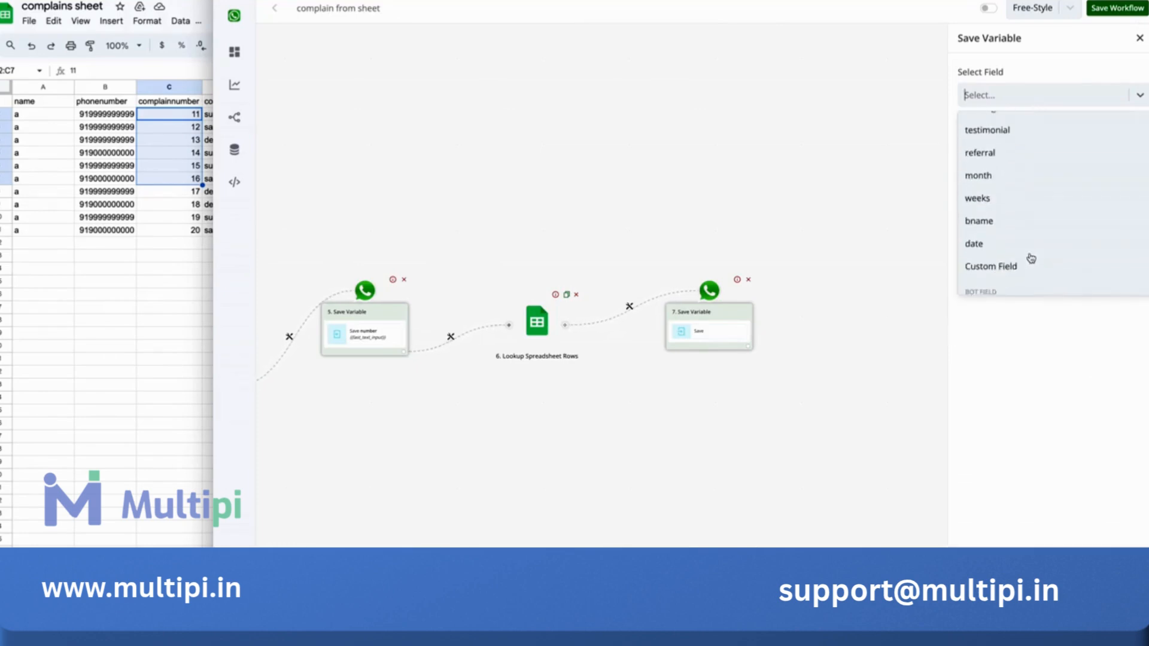
click(1006, 210)
click(1030, 143)
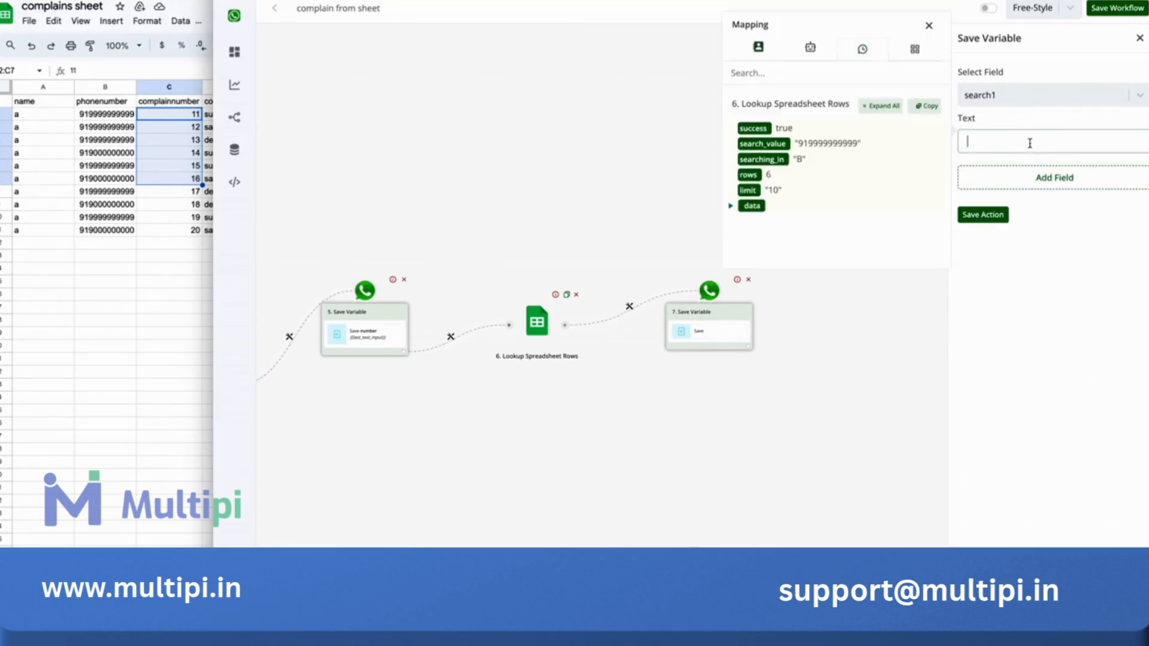
click(879, 105)
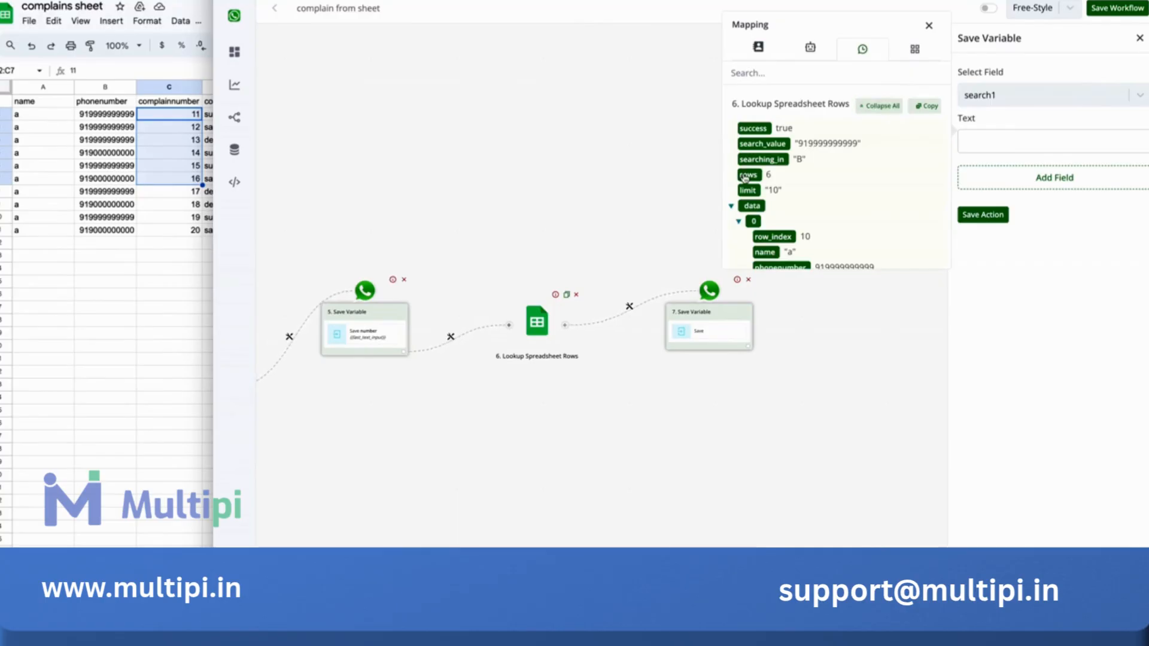
click(748, 175)
click(1073, 189)
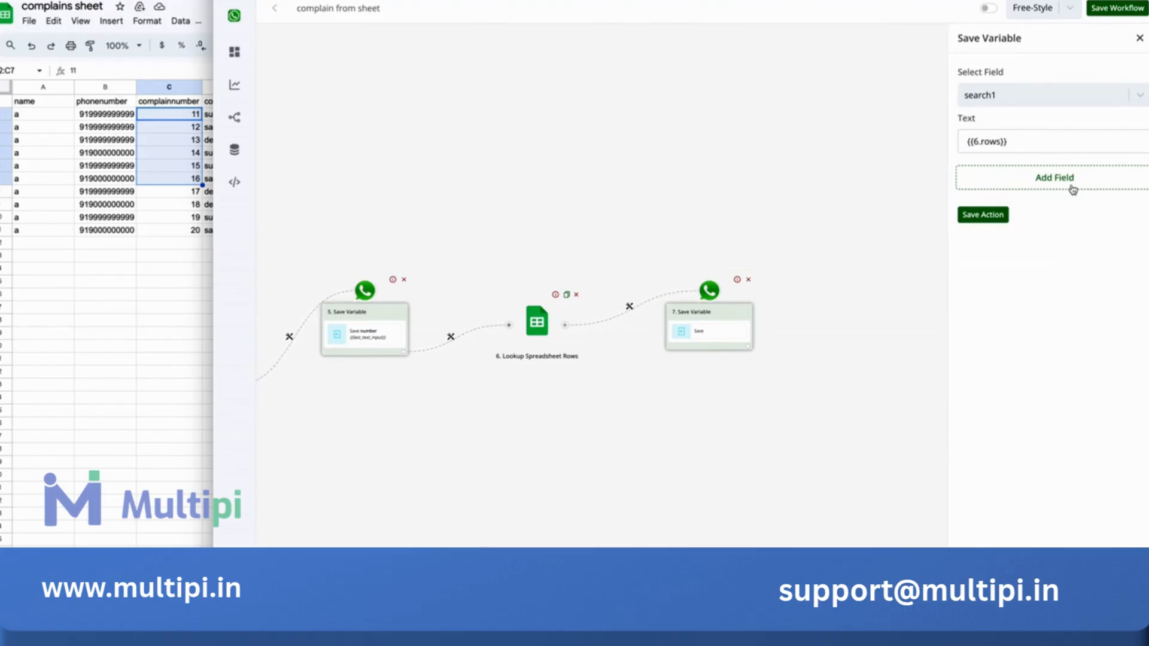
Add a second field to the Save Variable action and review the expanded data records of the Lookup Spreadsheet Rows result
click(1073, 189)
click(1056, 198)
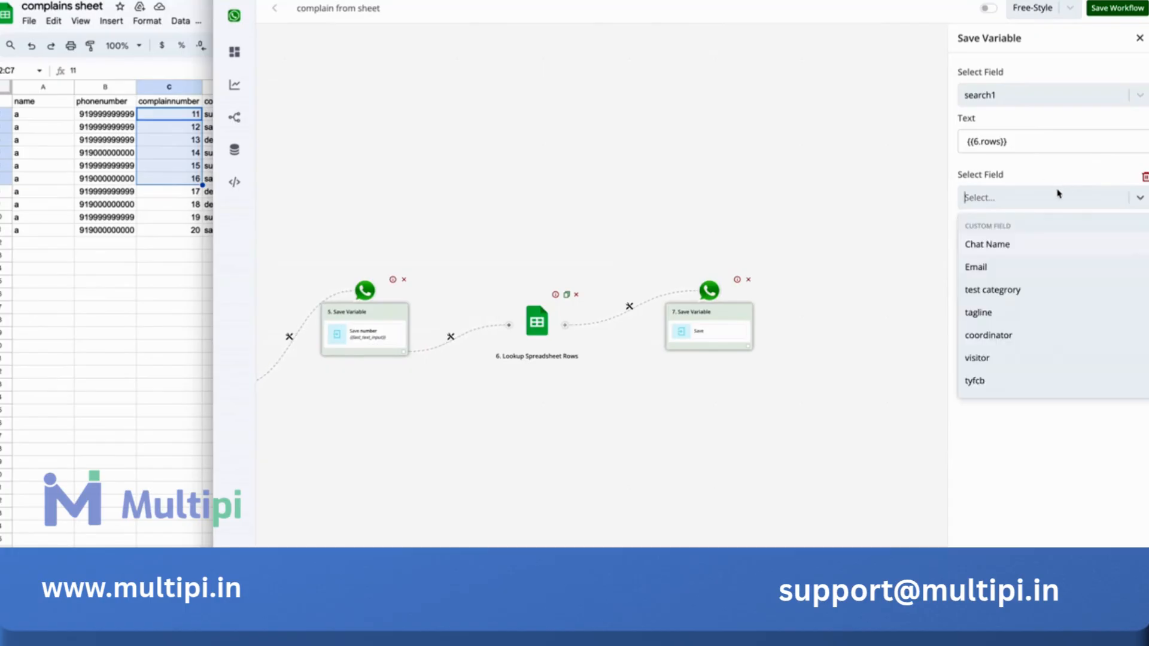
click(1018, 175)
click(1018, 239)
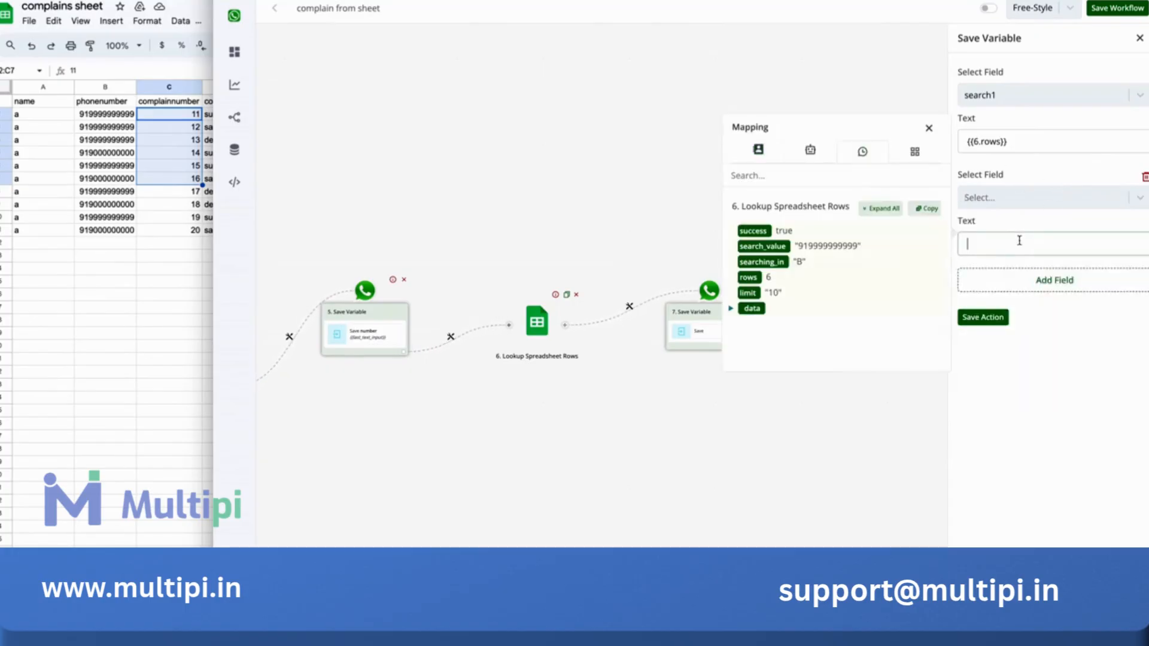
click(880, 208)
scroll(814, 295, down, 3)
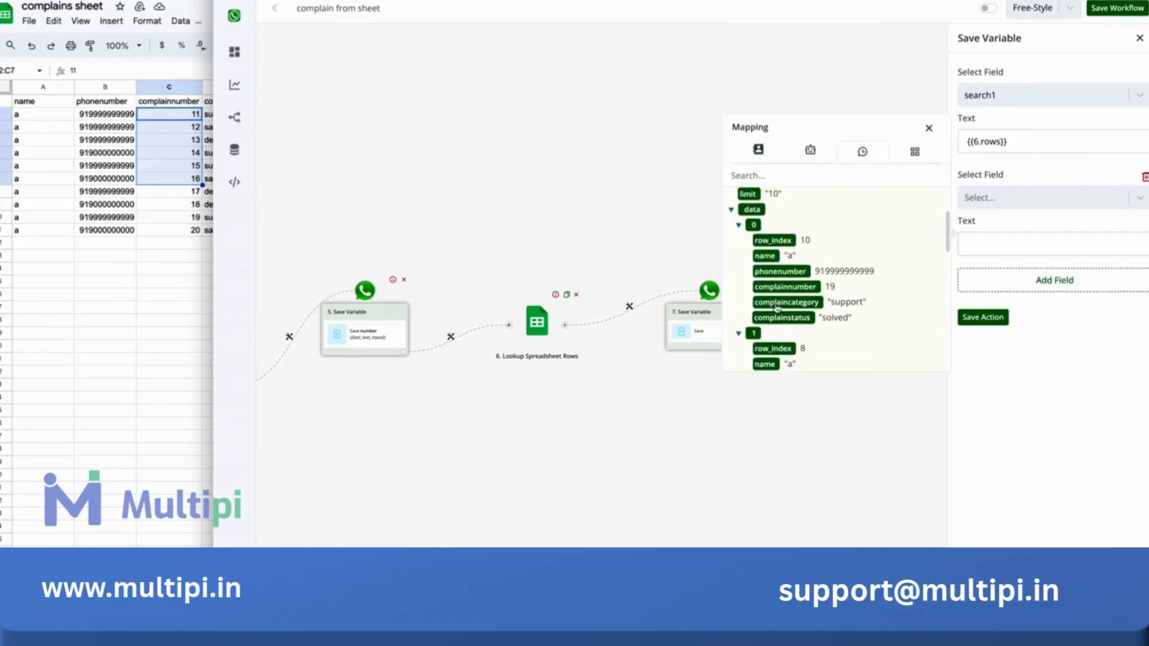
scroll(785, 322, down, 5)
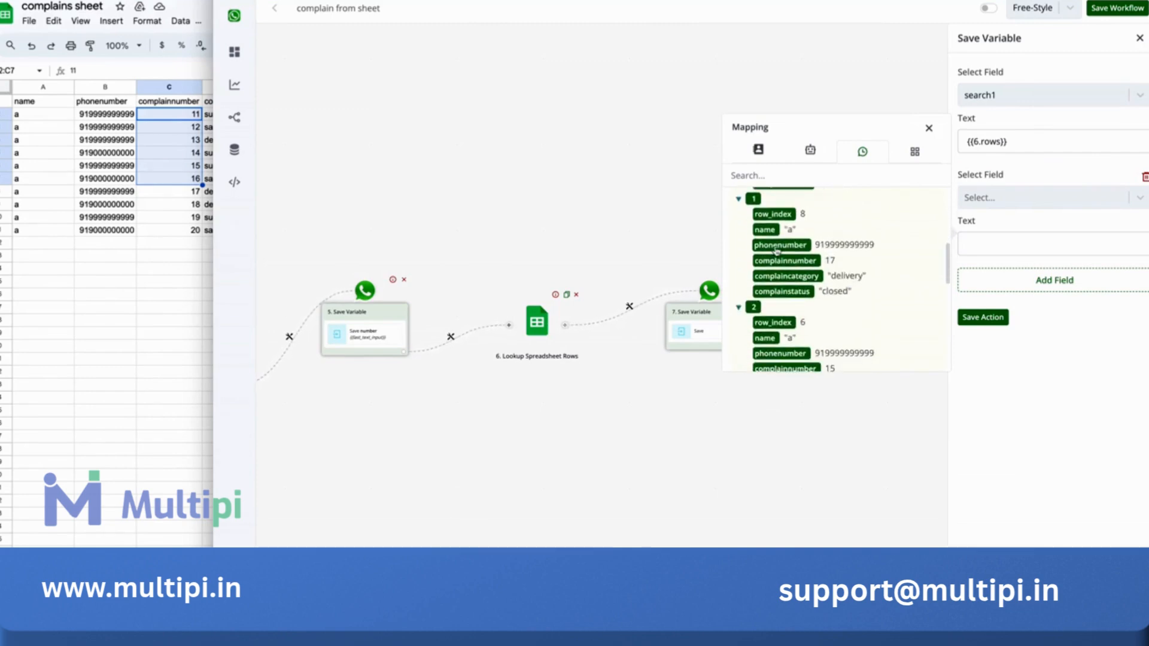
scroll(785, 322, down, 4)
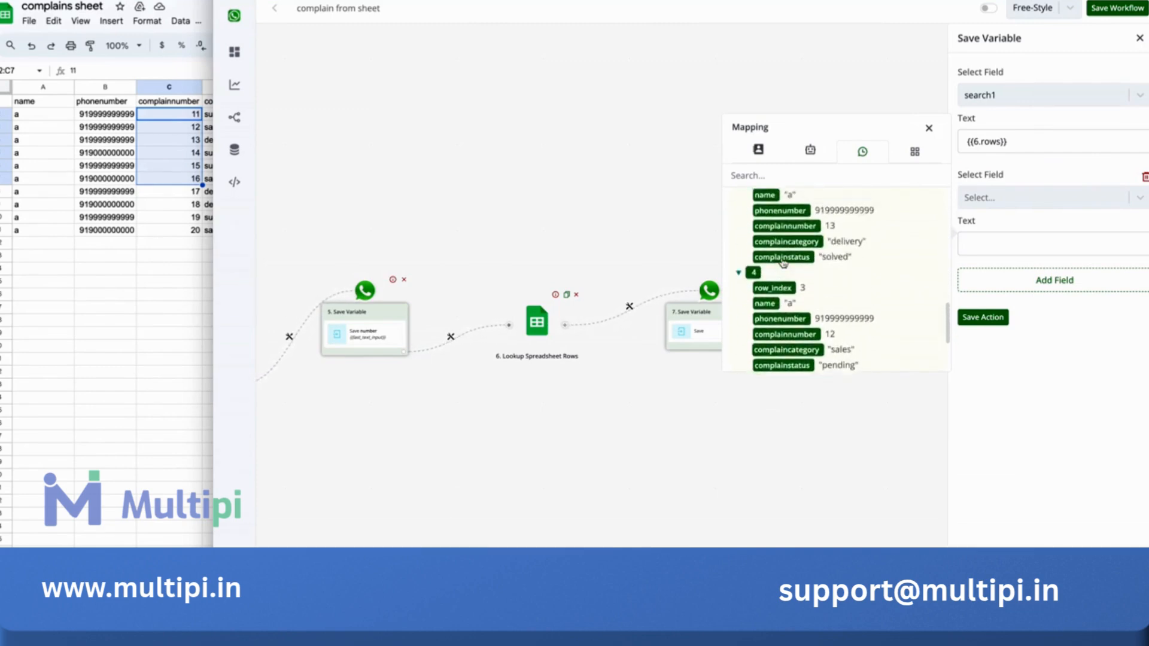
scroll(783, 262, up, 12)
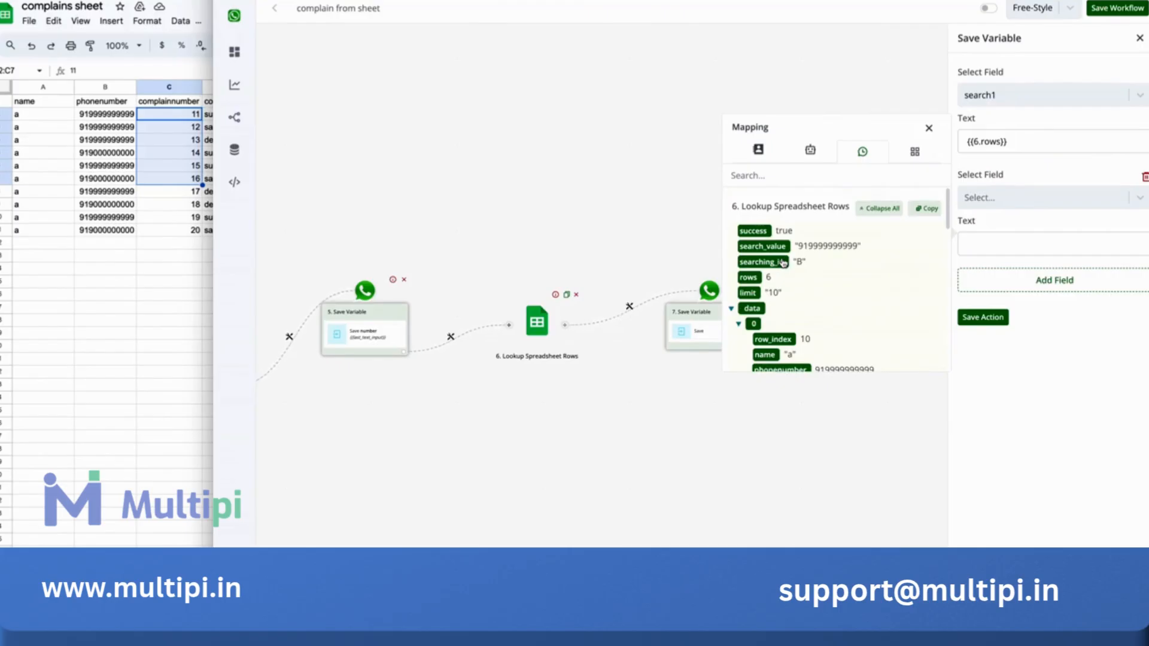
Copy the full JSON result of the Lookup Spreadsheet Rows step from the second field's mapping
click(985, 195)
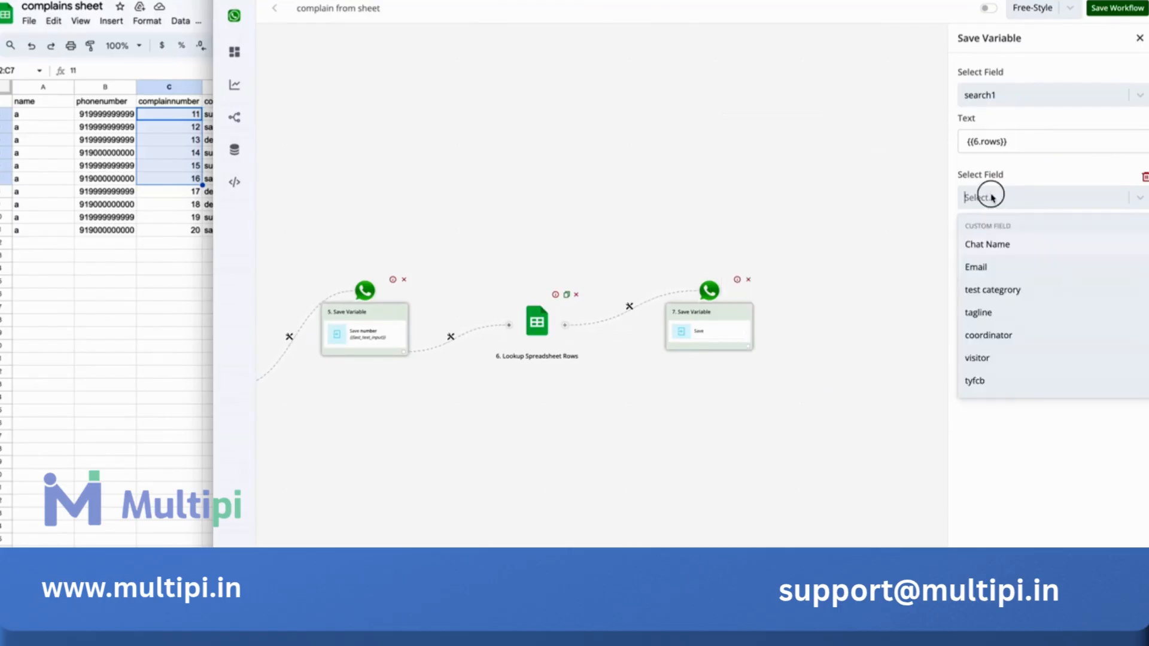
click(991, 198)
click(1020, 194)
click(1022, 197)
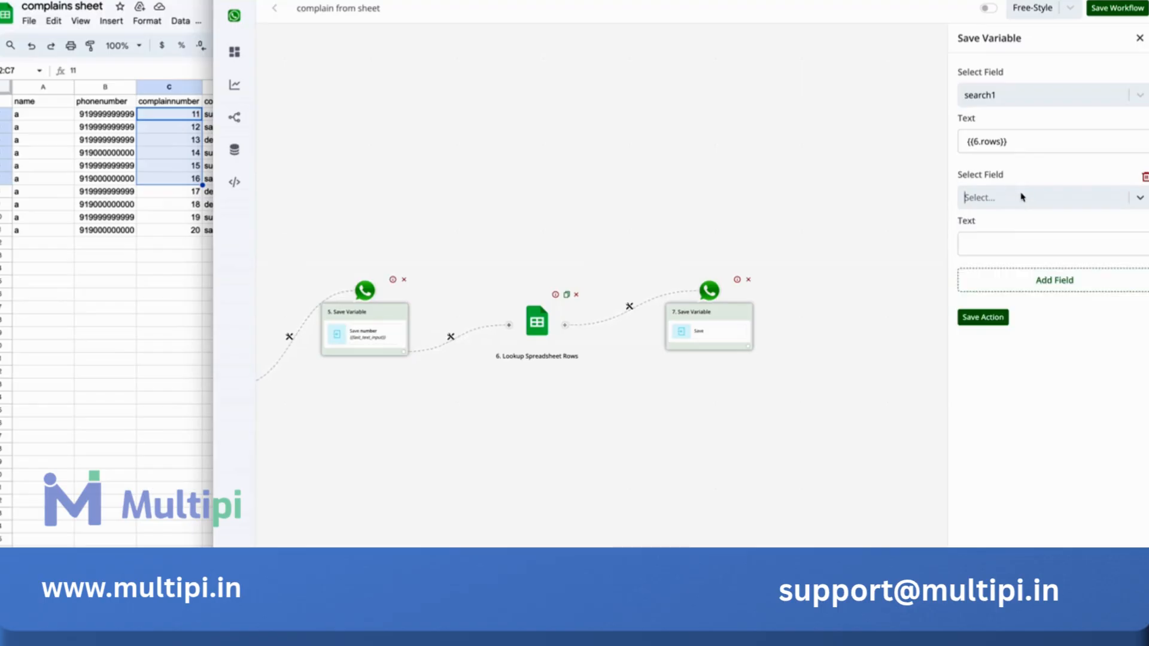
click(1020, 239)
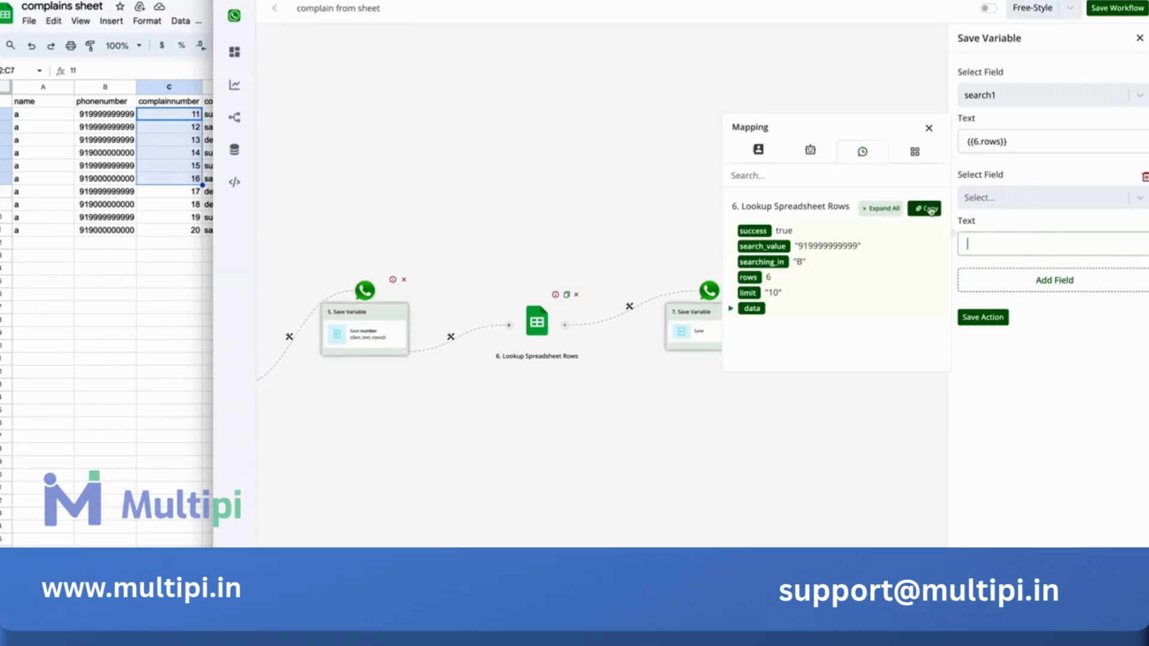
click(936, 212)
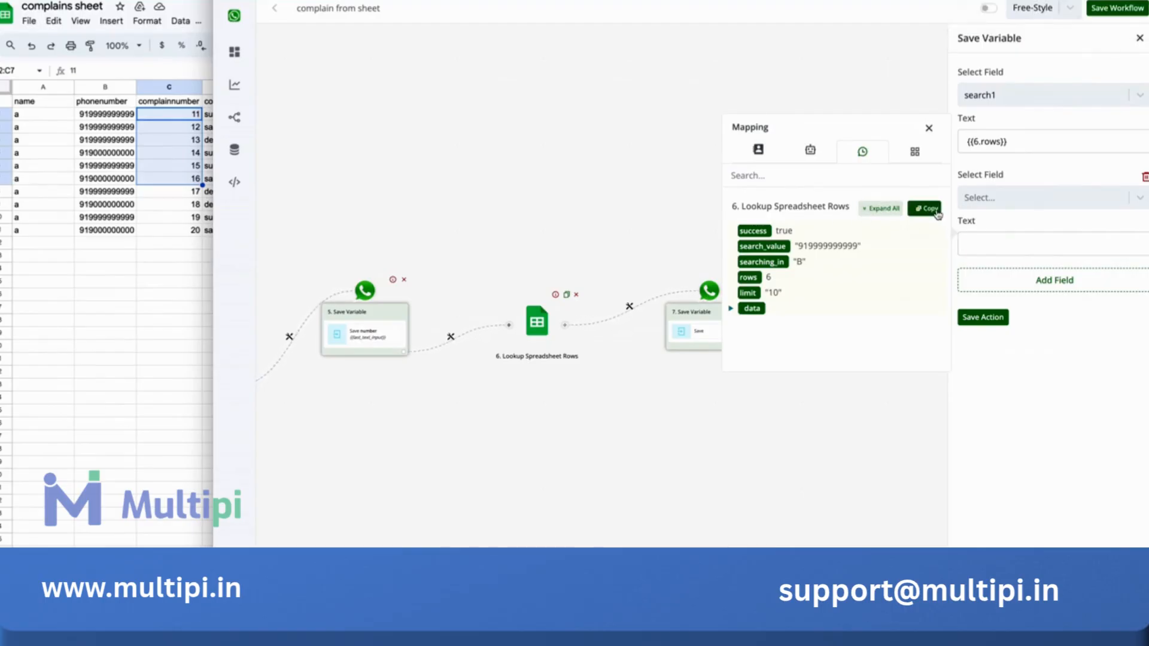
click(936, 213)
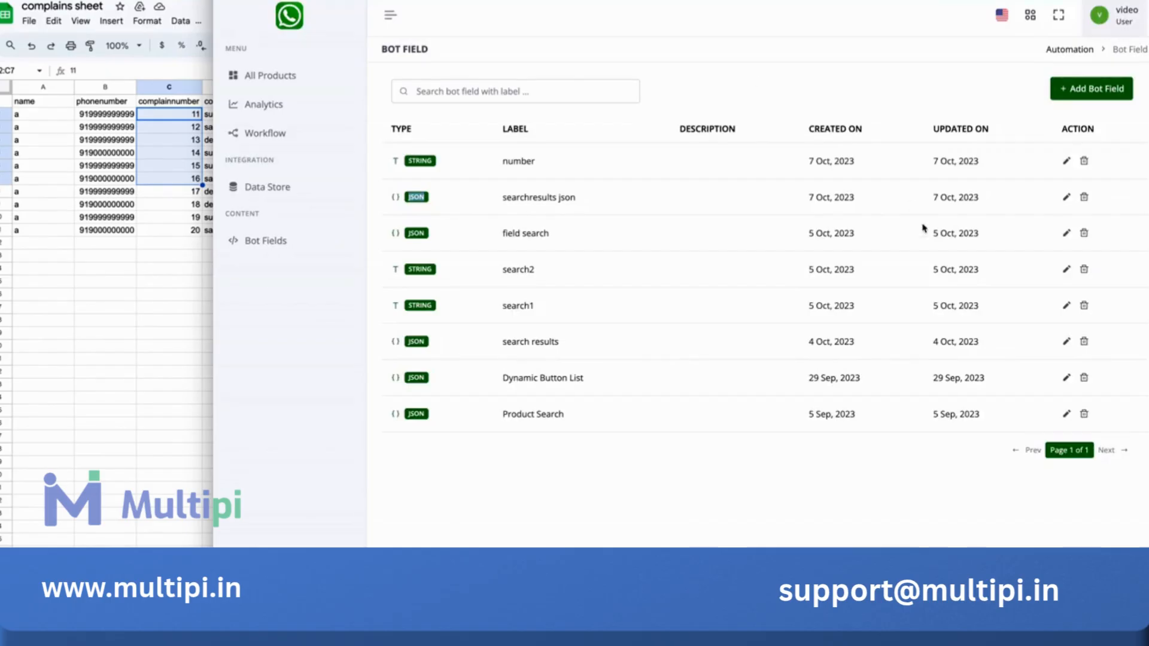
Start a new JSON bot field labelled complainssearch and paste the copied lookup result as its sample JSON
click(1091, 88)
click(731, 291)
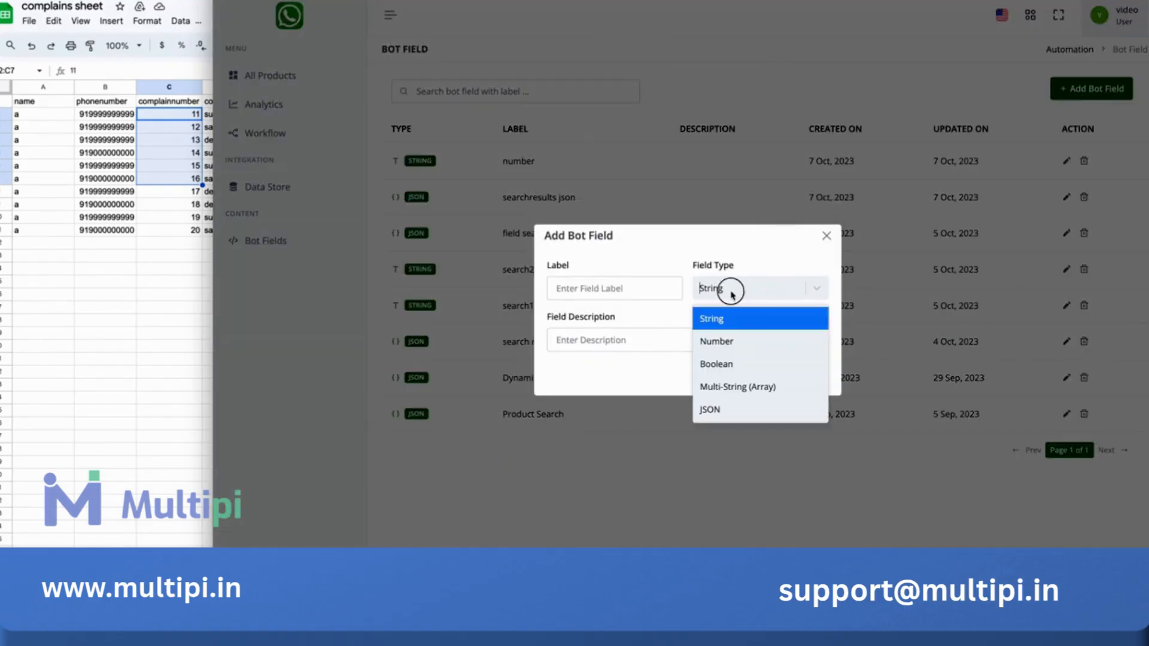
click(733, 409)
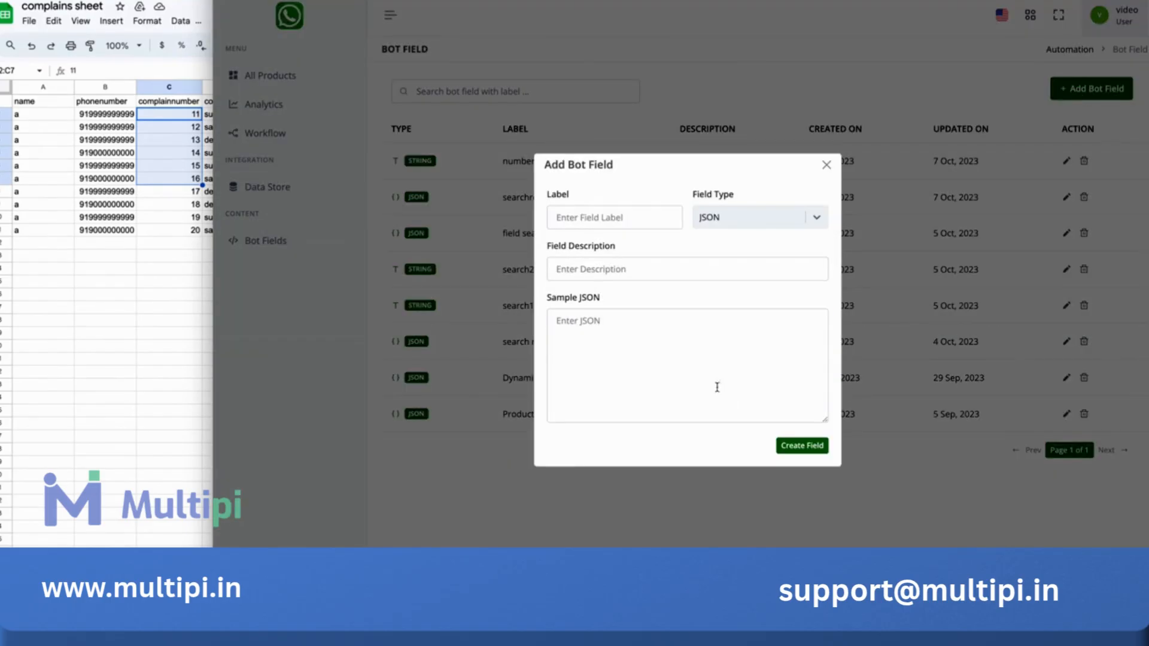
click(594, 226)
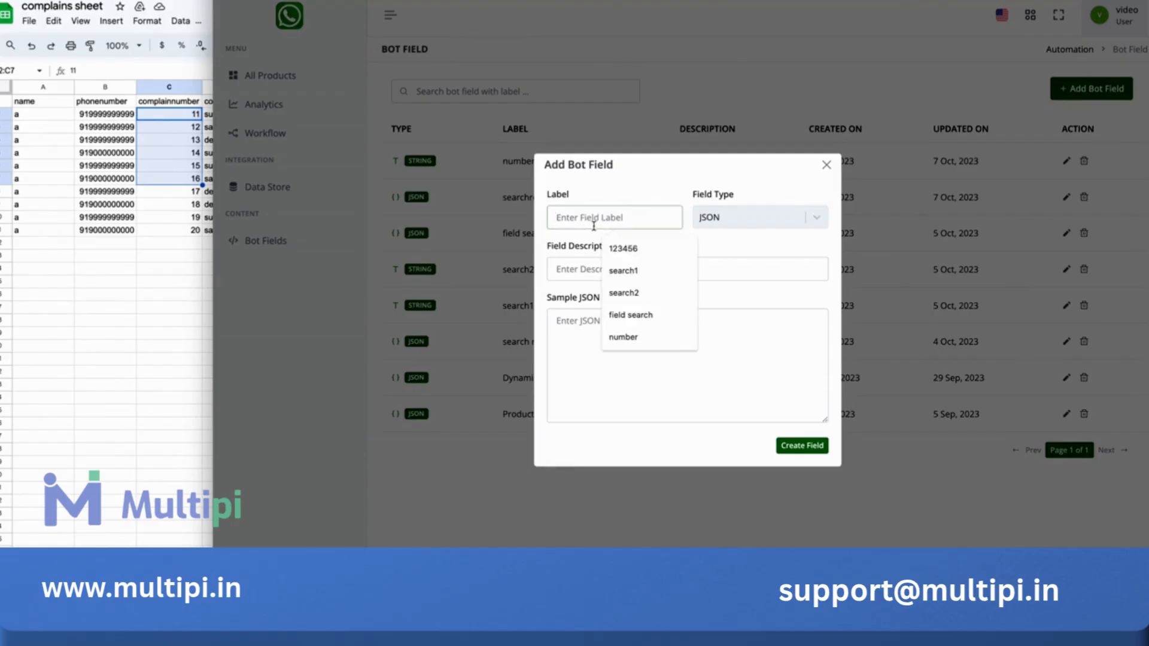
text(complains search)
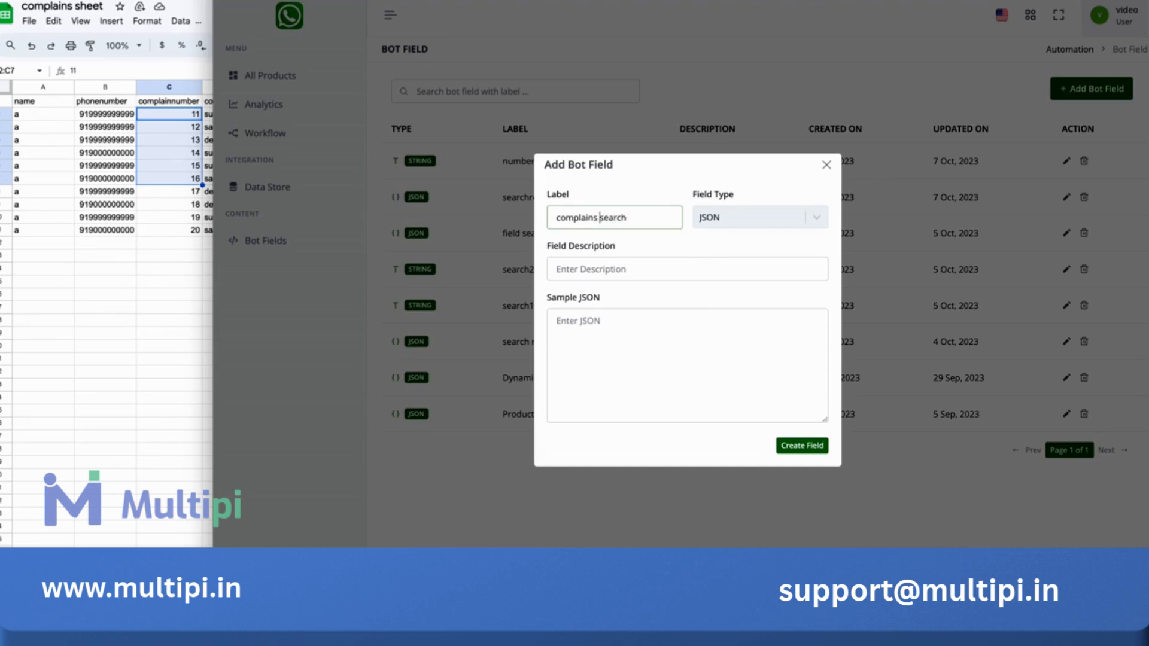
key(BackSpace)
click(659, 345)
key(ctrl+v)
Examine the pasted sample JSON and compare its records with data entry 0 of the lookup result in the workflow
scroll(659, 347, up, 10)
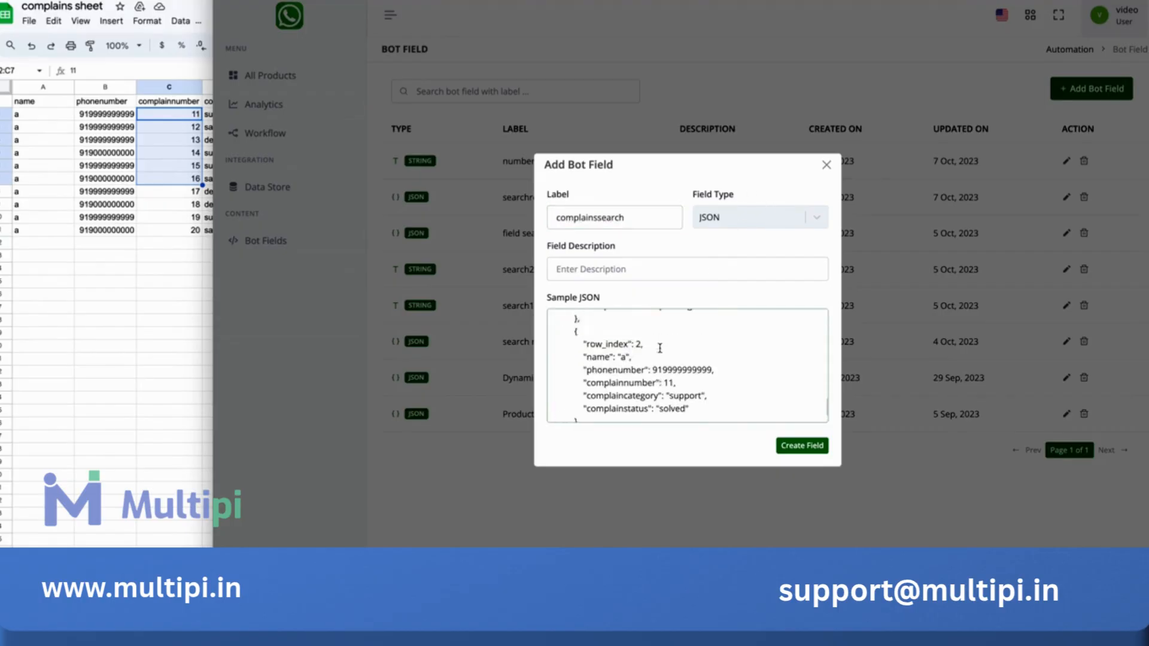
scroll(660, 348, down, 3)
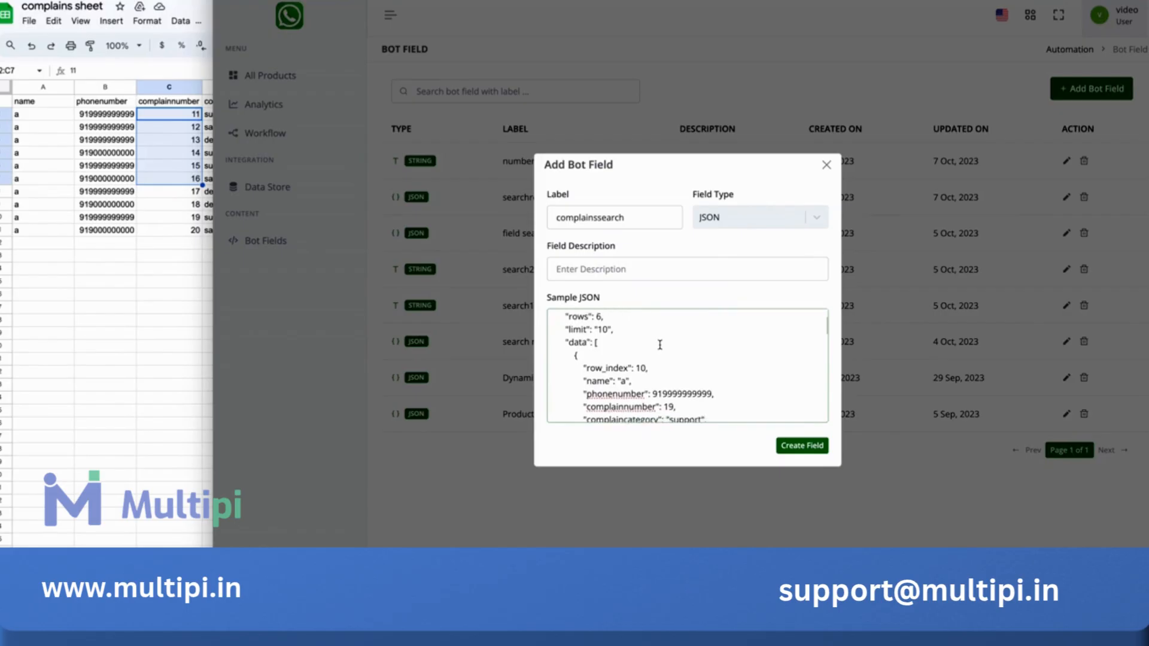
scroll(659, 346, up, 2)
scroll(659, 340, down, 5)
scroll(660, 340, down, 10)
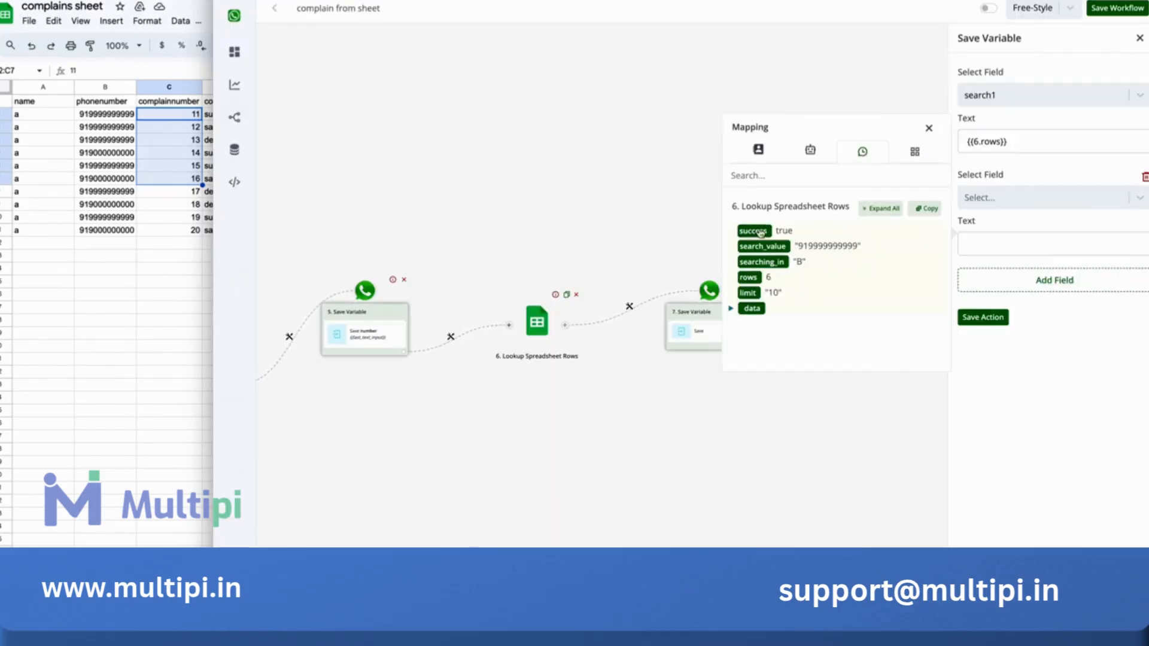
click(730, 309)
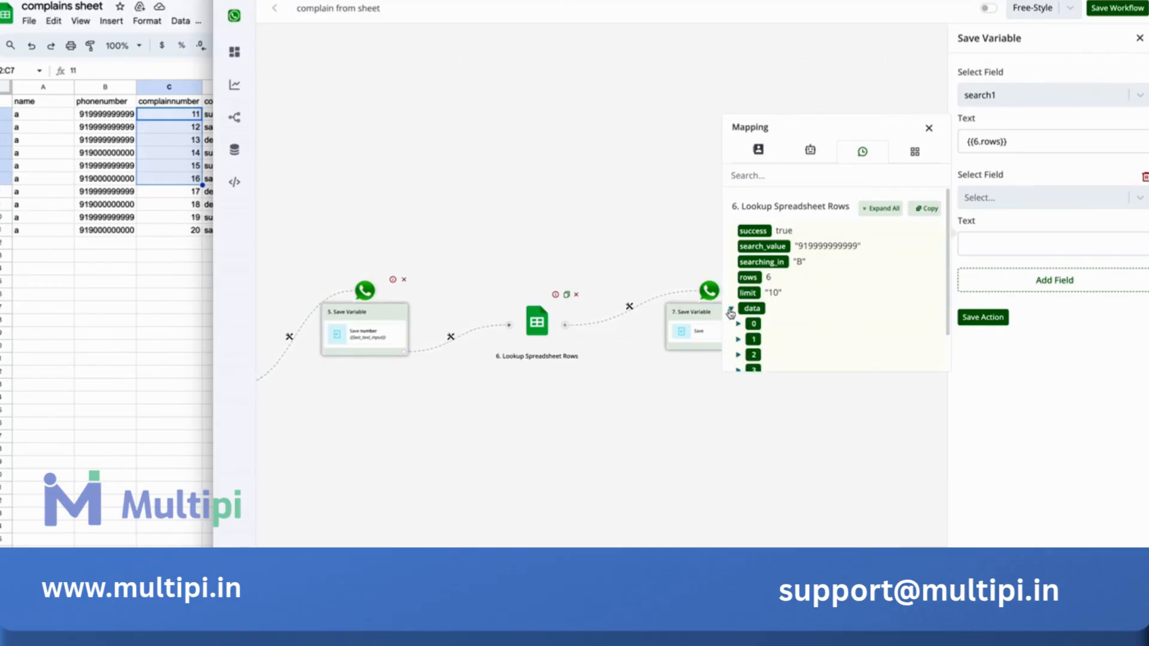
scroll(733, 311, down, 1)
click(739, 281)
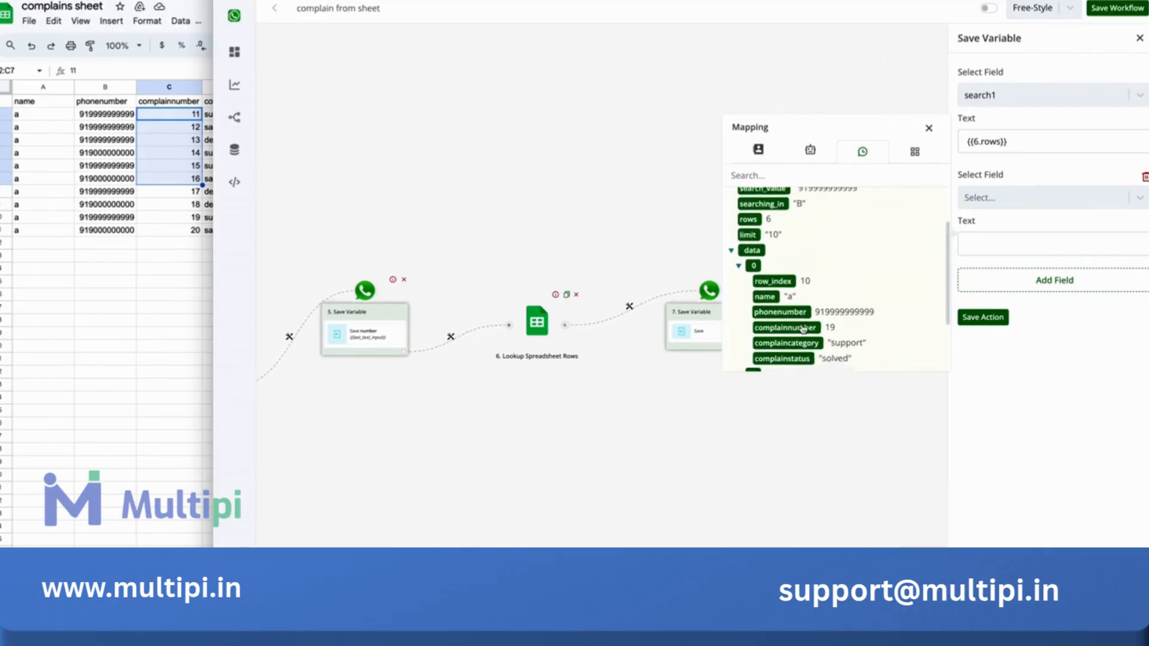
scroll(802, 311, down, 1)
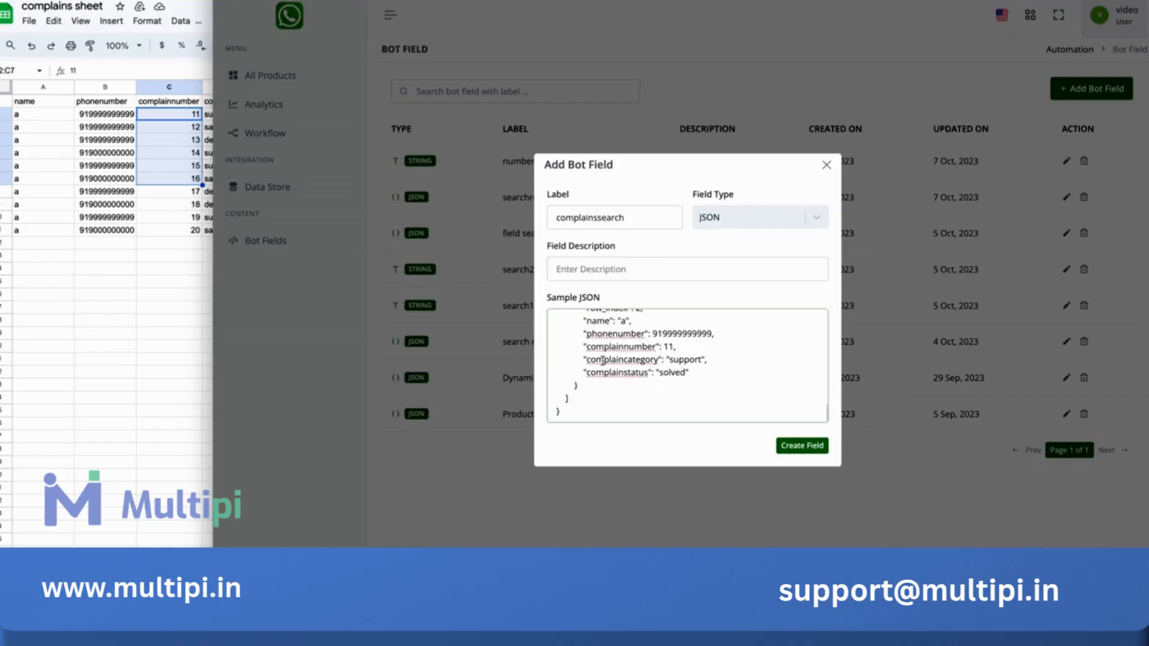
scroll(602, 360, up, 15)
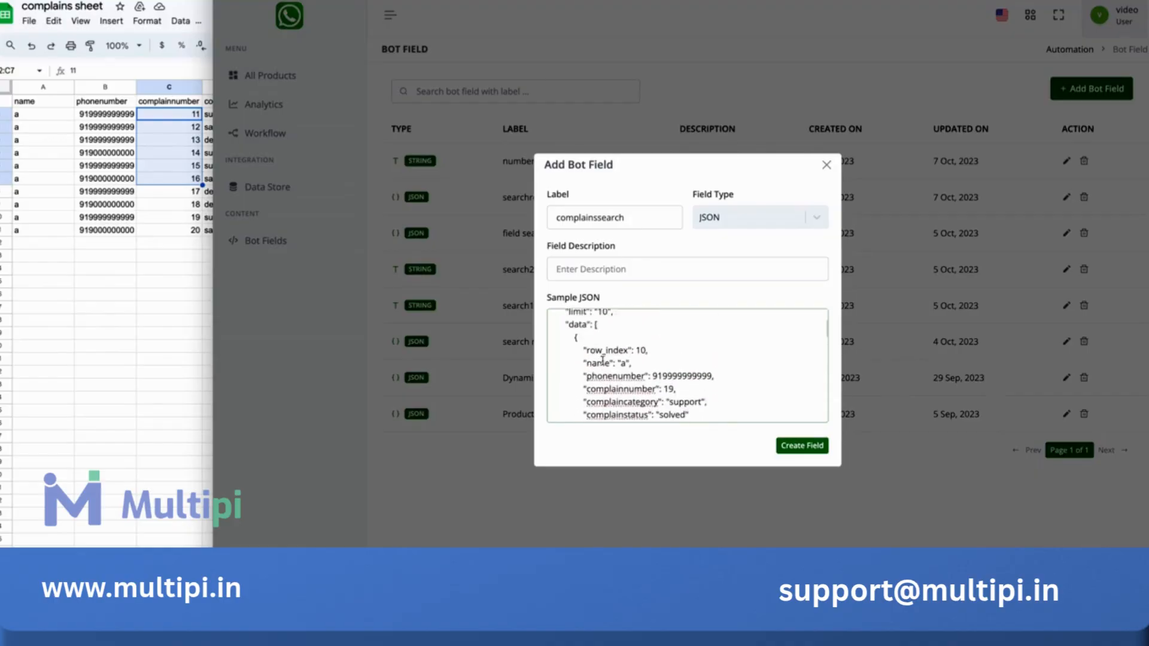
scroll(603, 360, up, 1)
scroll(598, 353, down, 4)
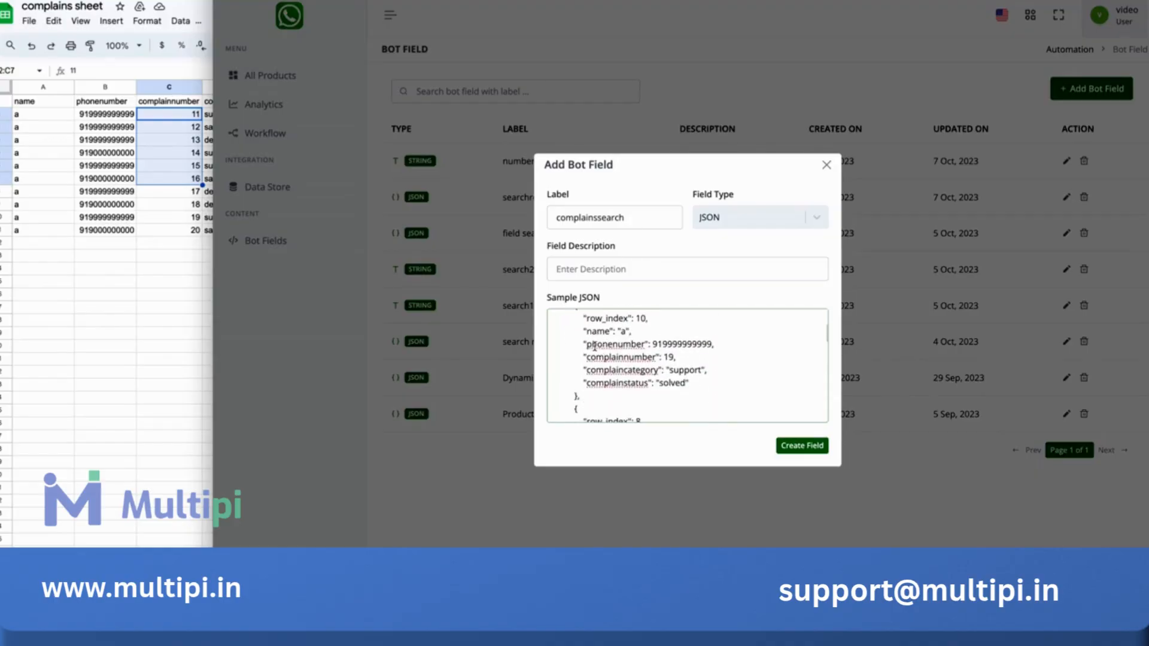
scroll(573, 318, up, 4)
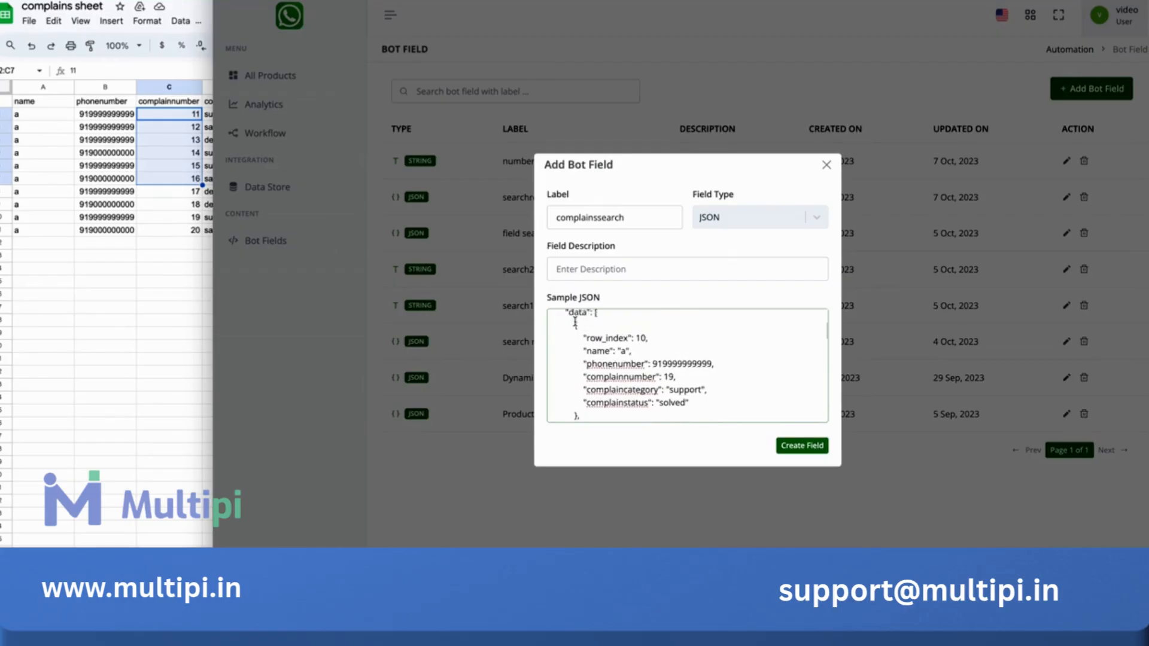
Select and copy the first record, with row_index 10, inside the data array of the sample JSON
drag(574, 350, 576, 379)
key(ctrl+c)
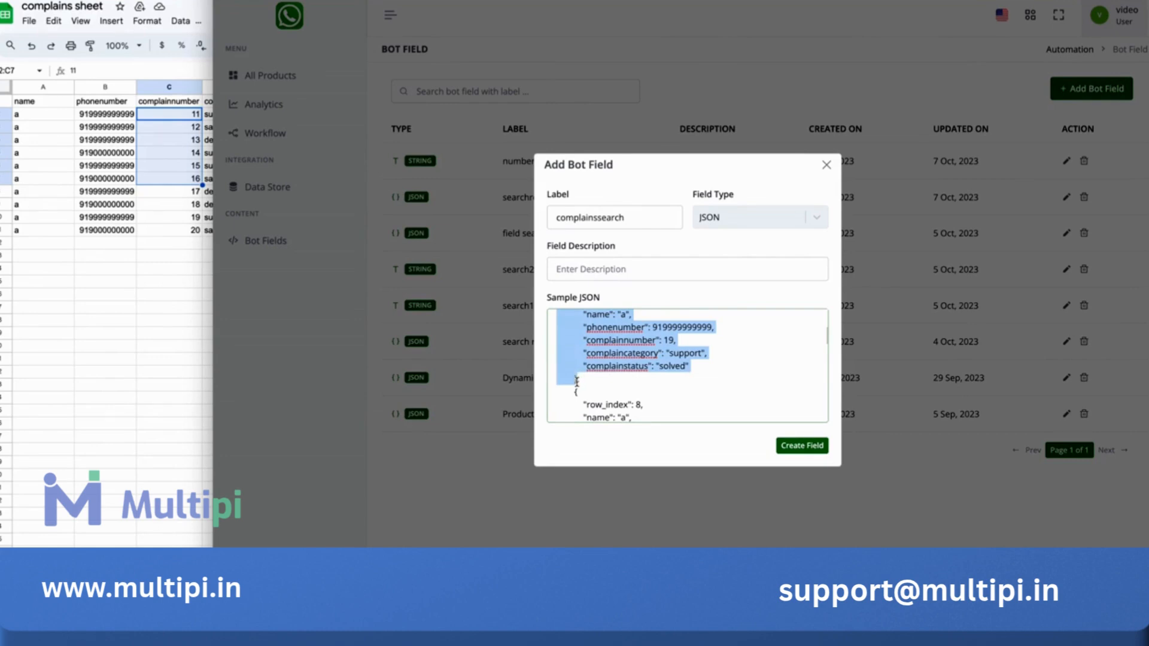
scroll(583, 380, up, 3)
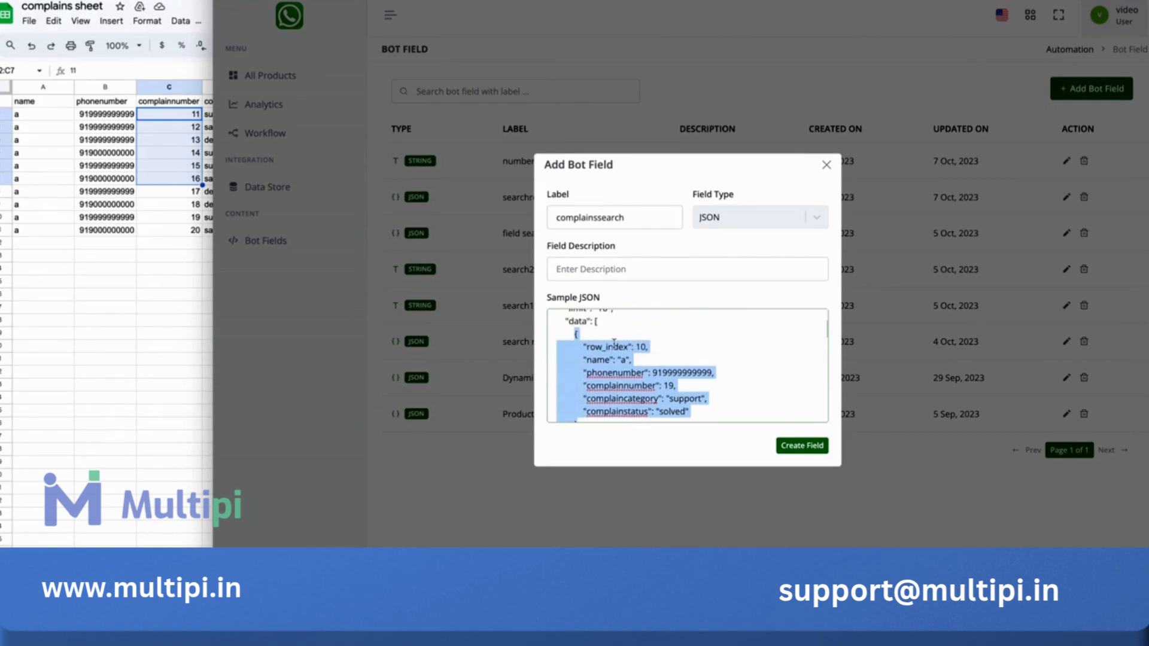
scroll(599, 385, down, 2)
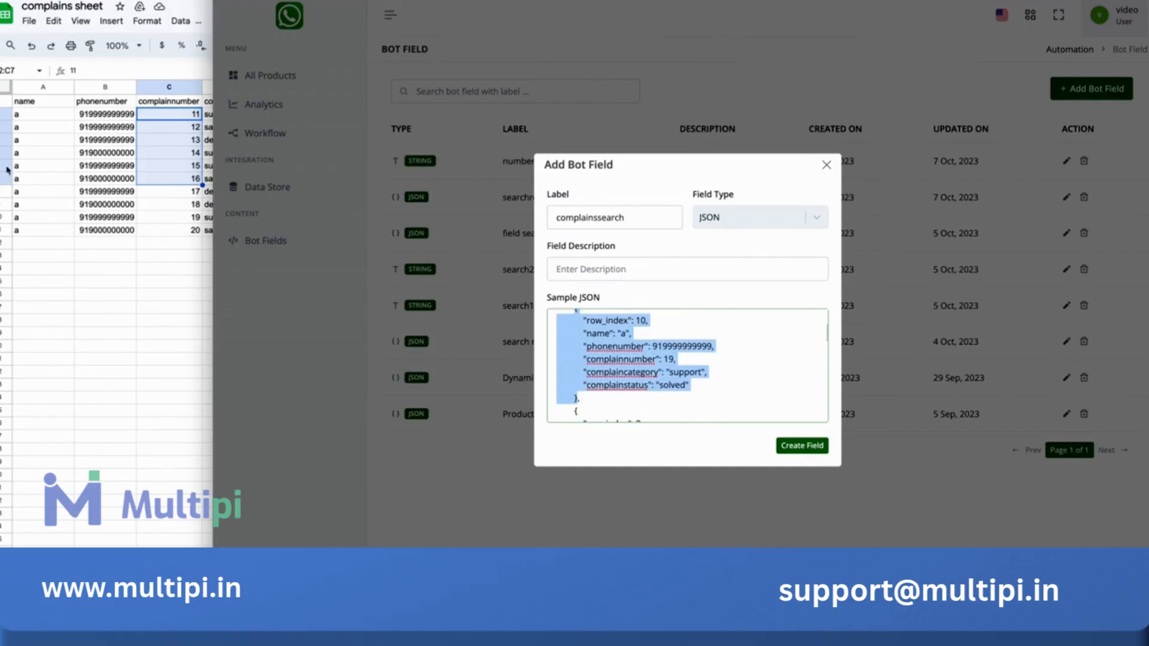
scroll(624, 368, up, 3)
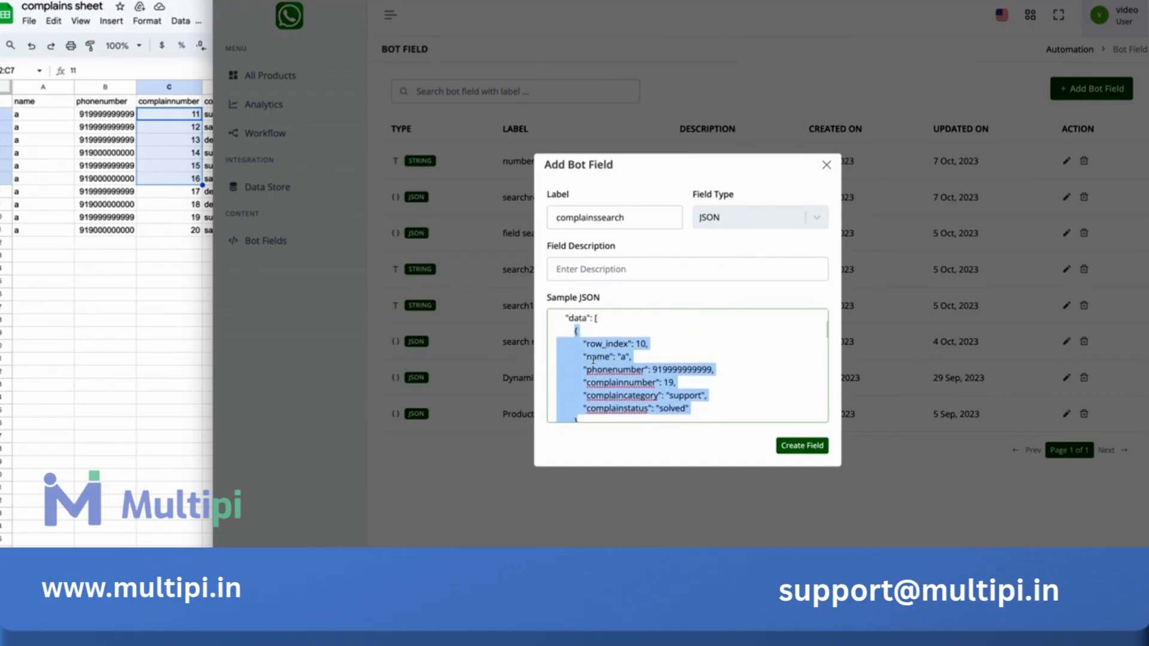
Replace the entire sample JSON with only the copied record for row_index 10
scroll(604, 365, down, 1)
click(603, 365)
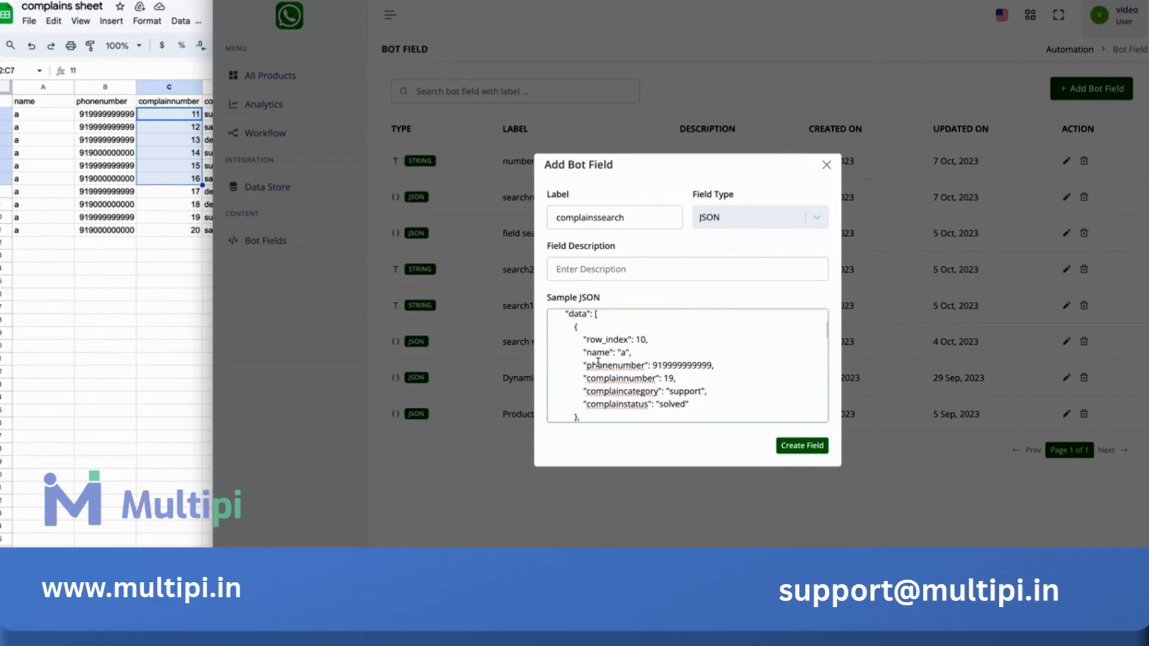
drag(573, 329, 577, 354)
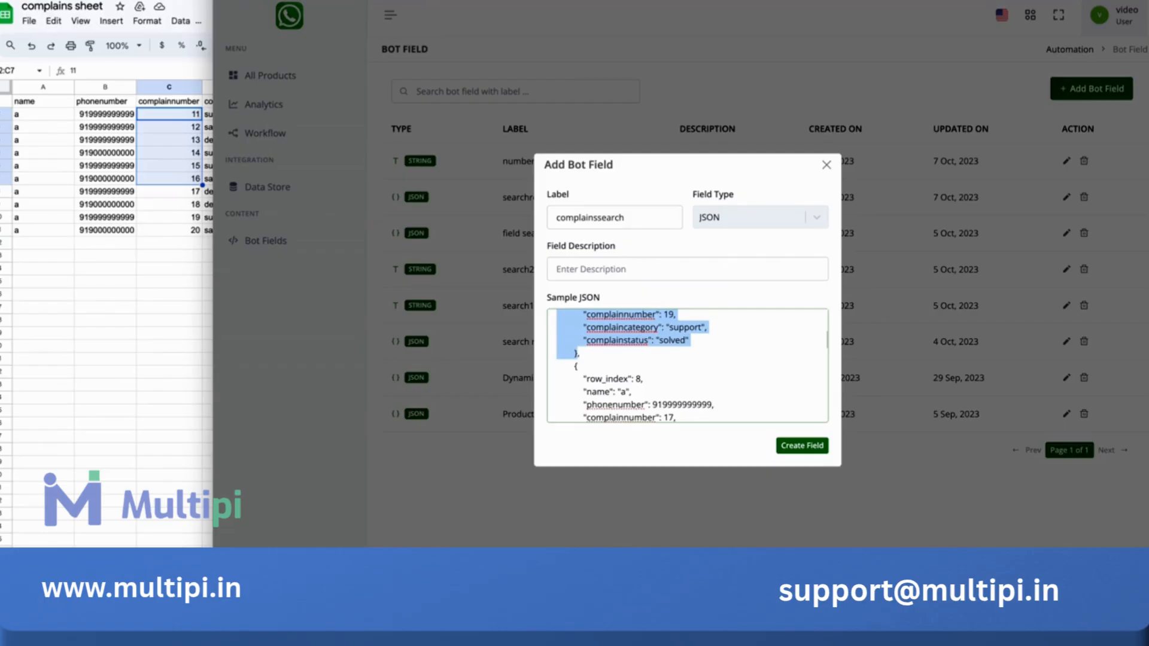
key(BackSpace)
key(ctrl+a)
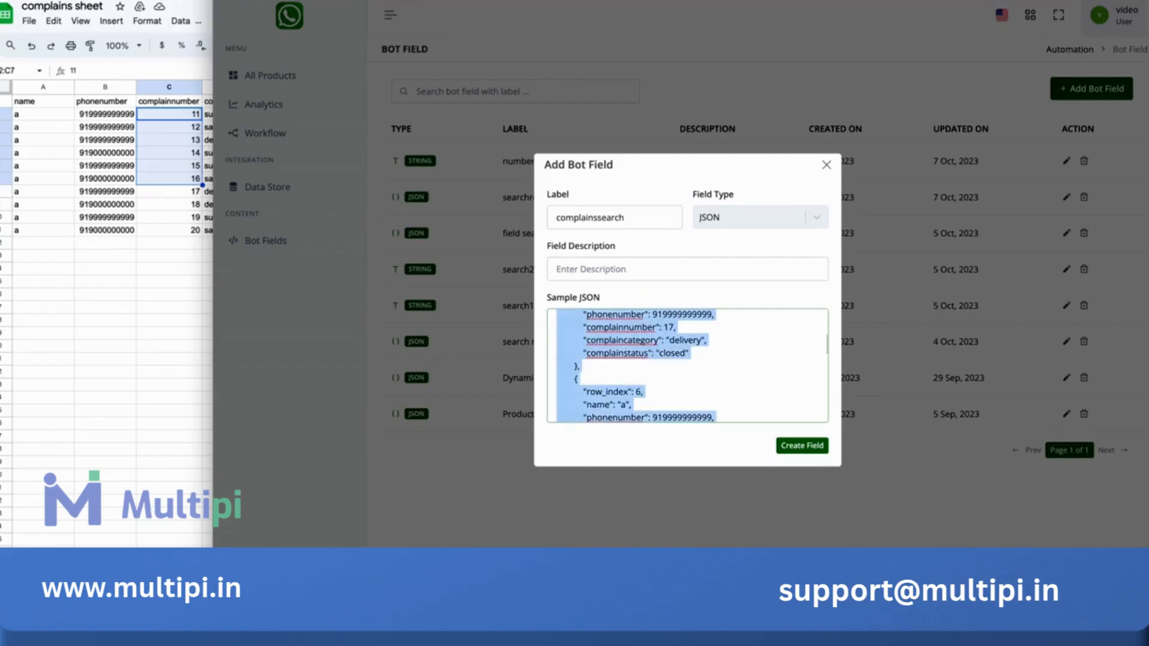
key(BackSpace)
key(ctrl+v)
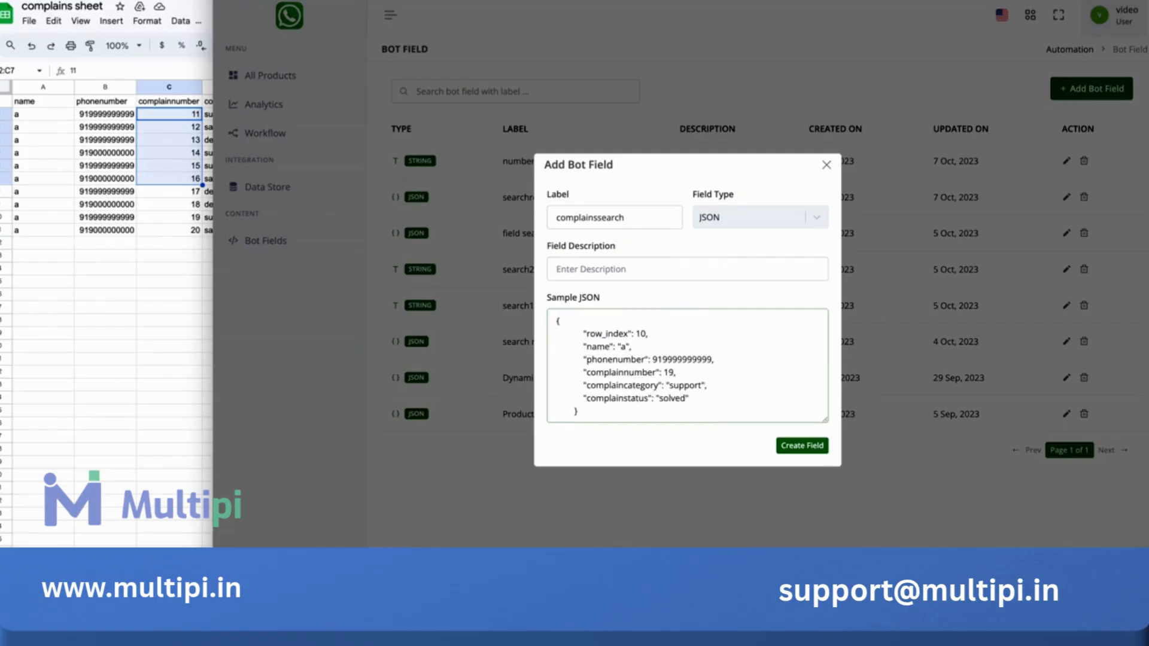
Check the opening and closing braces of the sample JSON and create the complainssearch bot field
click(621, 428)
click(563, 324)
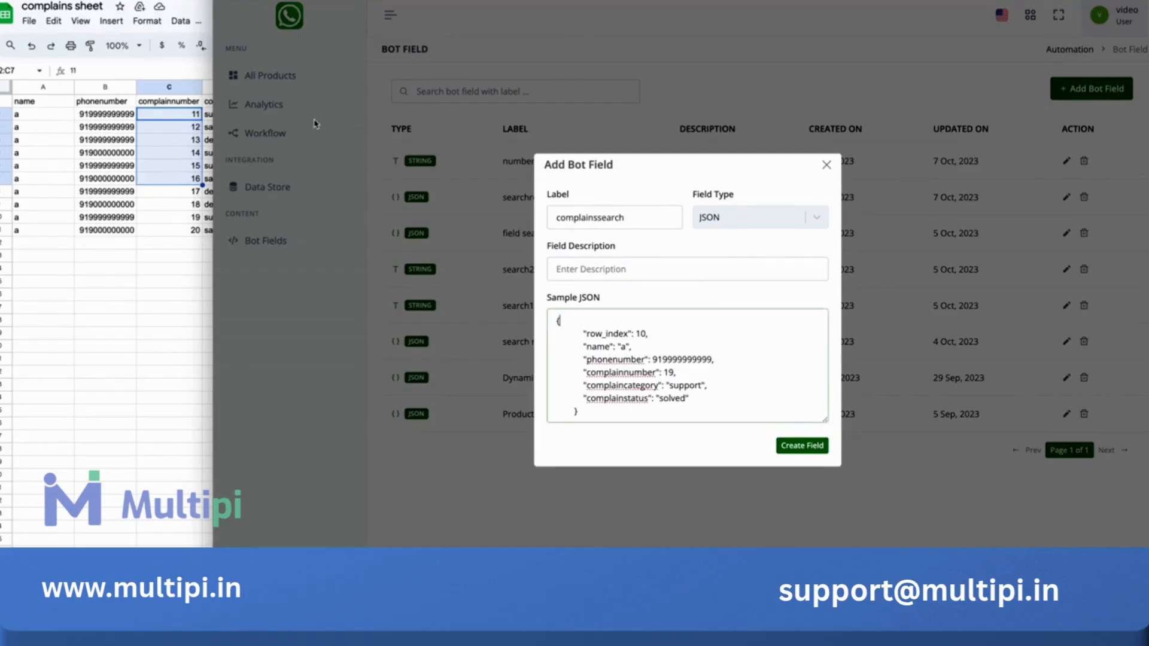
click(601, 413)
double_click(557, 323)
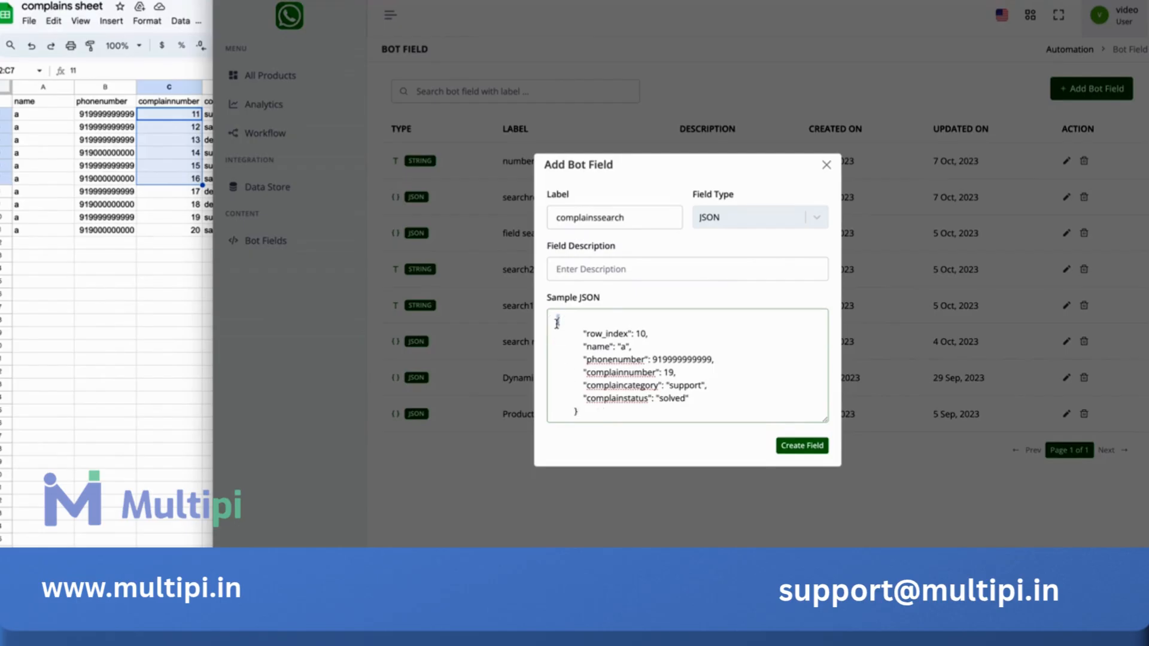
double_click(611, 417)
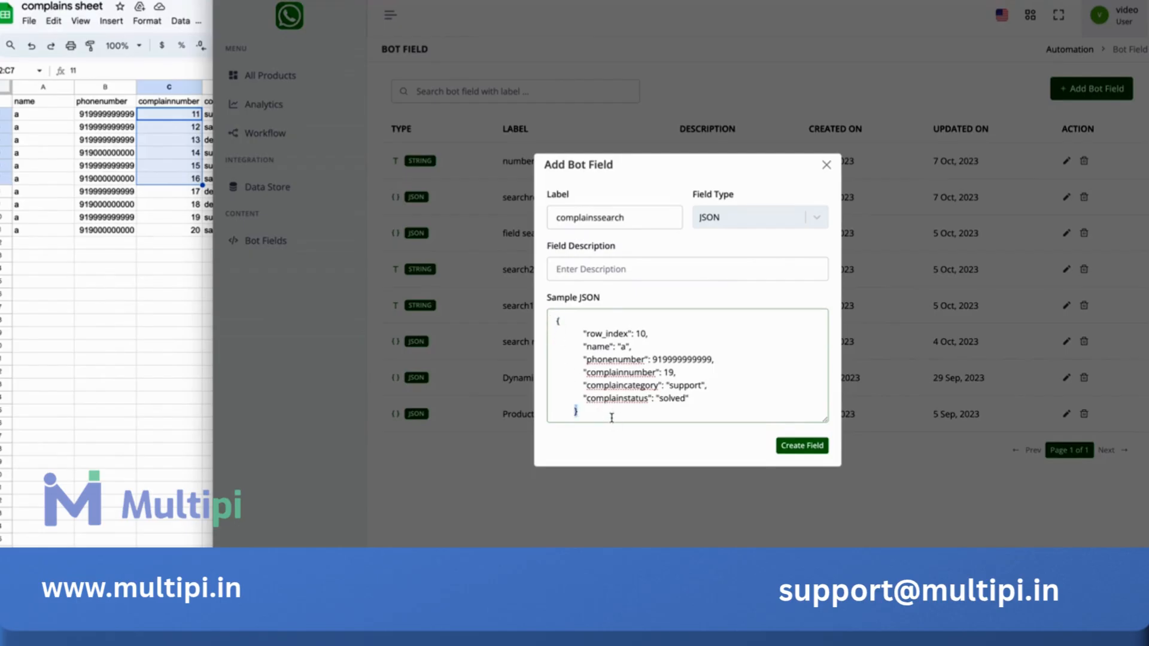
click(795, 450)
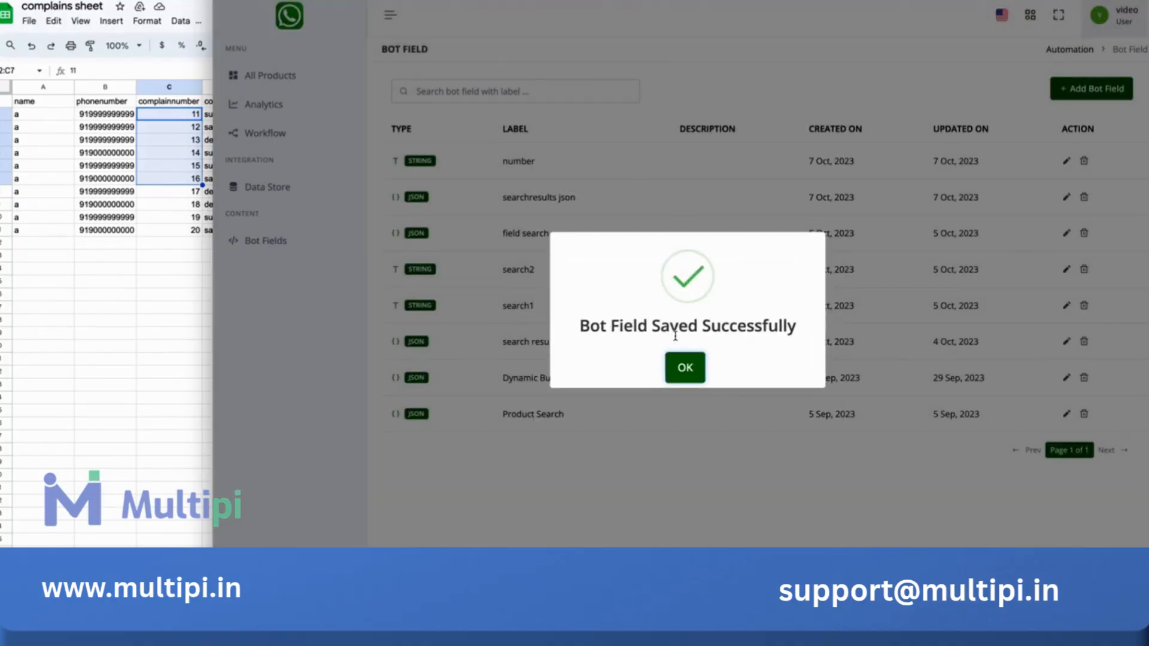
click(684, 364)
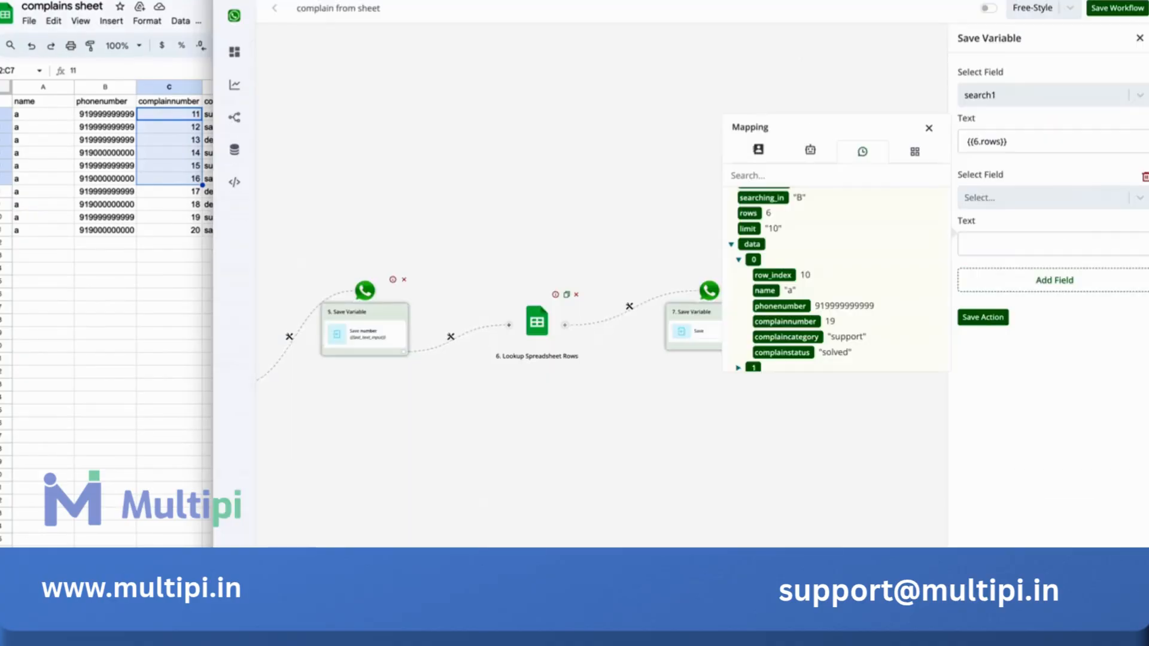
Save the Save Variable action and the workflow, and choose complainssearch as the second field of step 7
click(997, 322)
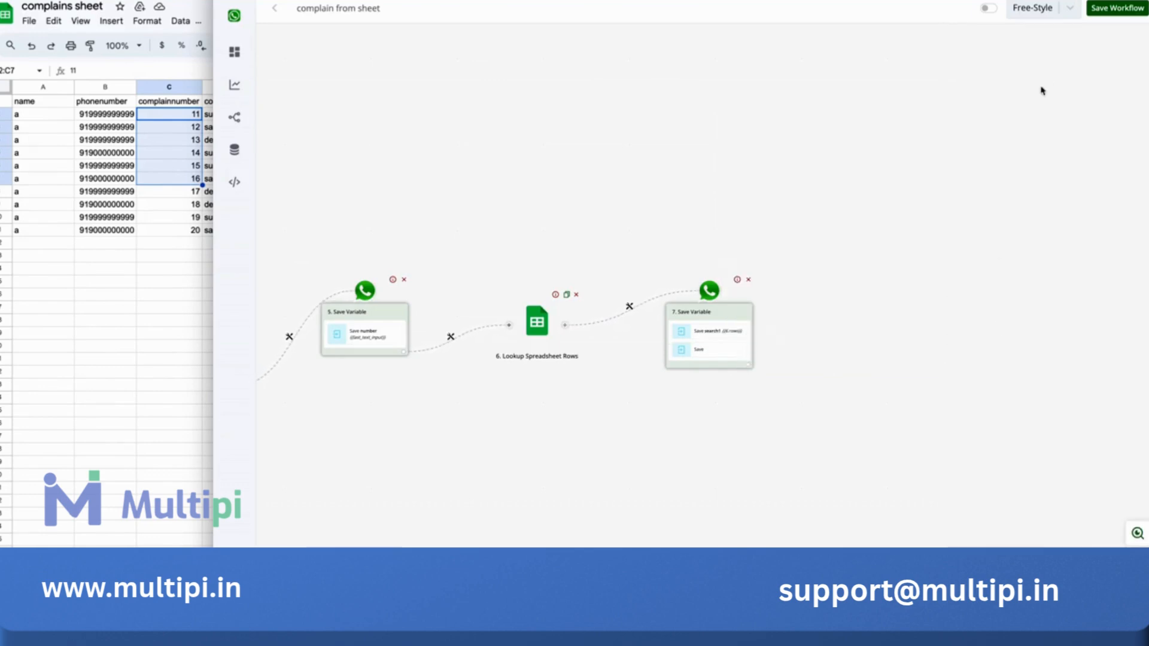
click(1115, 11)
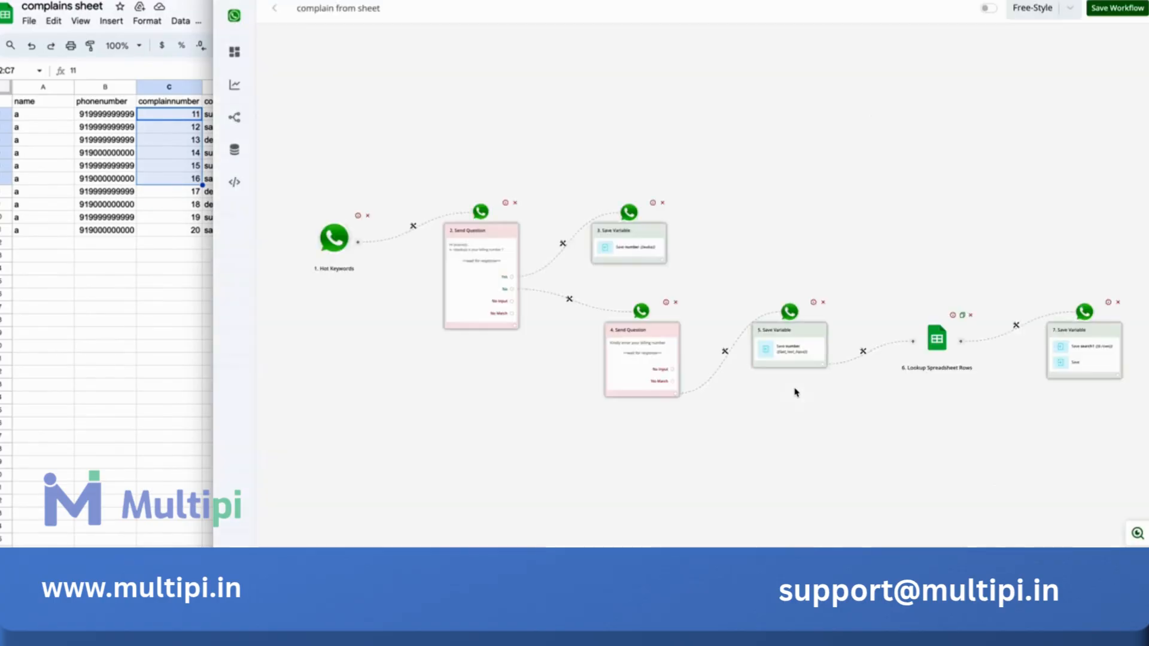
scroll(778, 431, right, 5)
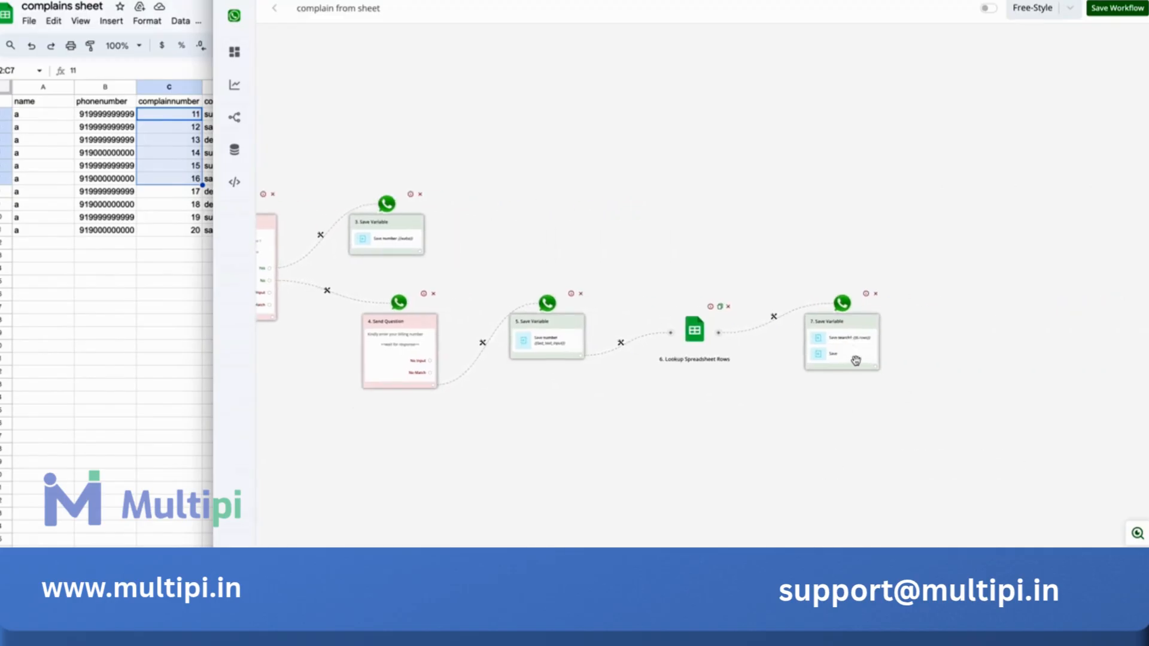
click(853, 354)
click(1029, 199)
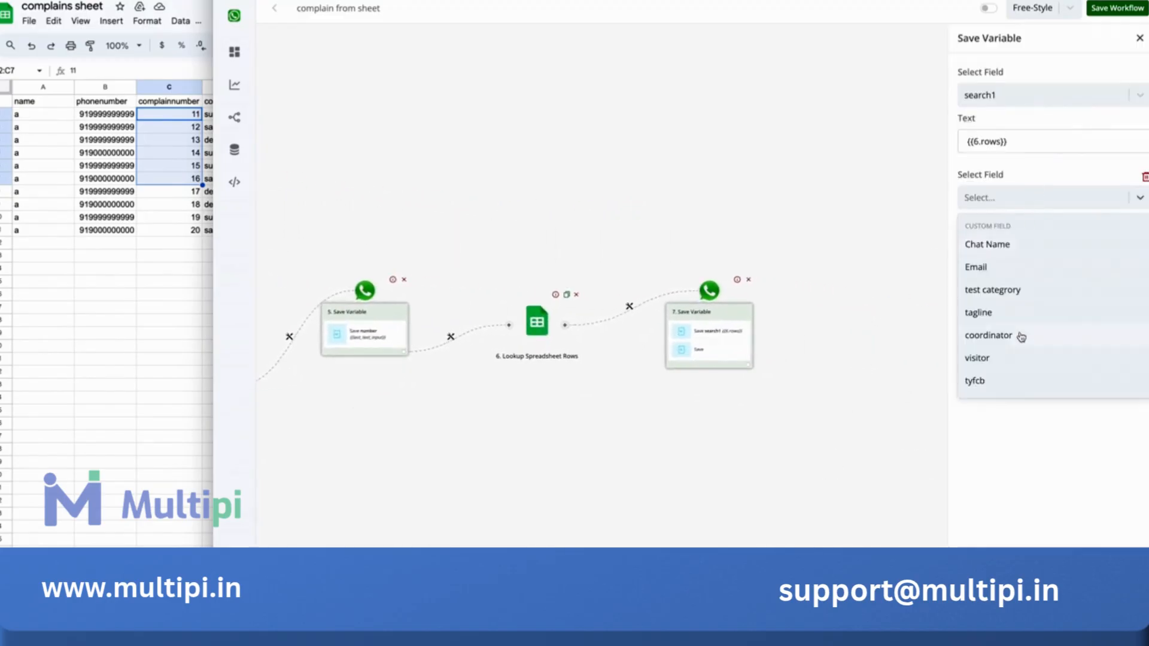
scroll(1021, 337, down, 3)
scroll(1020, 337, down, 3)
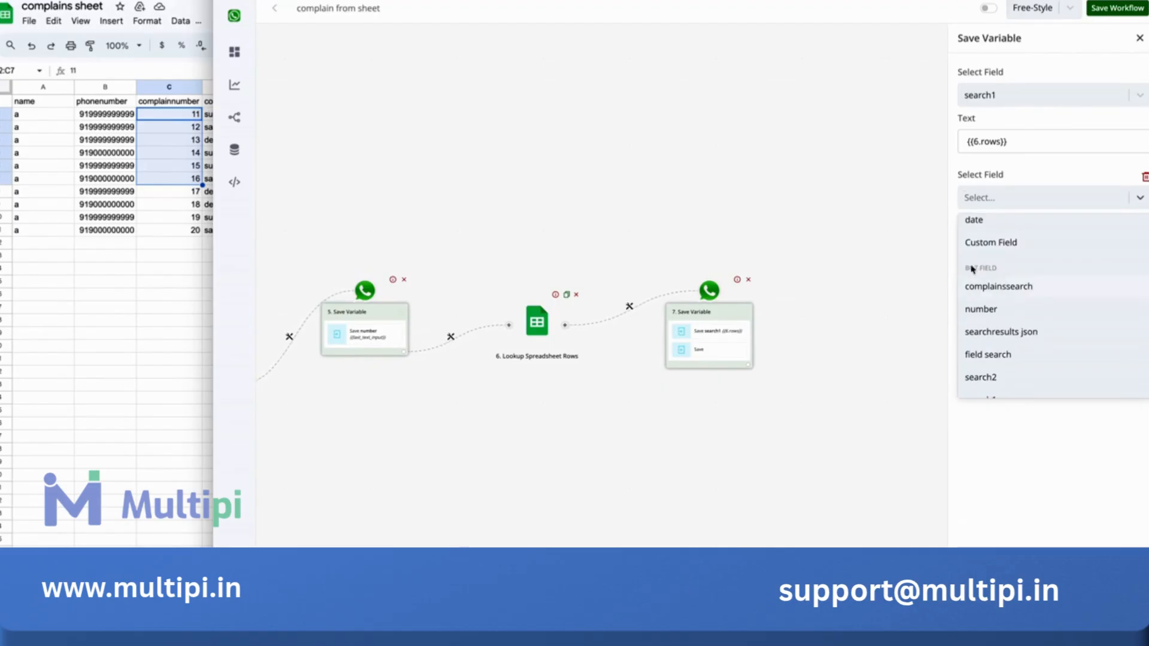
click(986, 289)
Map the complainssearch field to the lookup's whole data array, {{6.data}}, and save the Save Variable action
click(1010, 246)
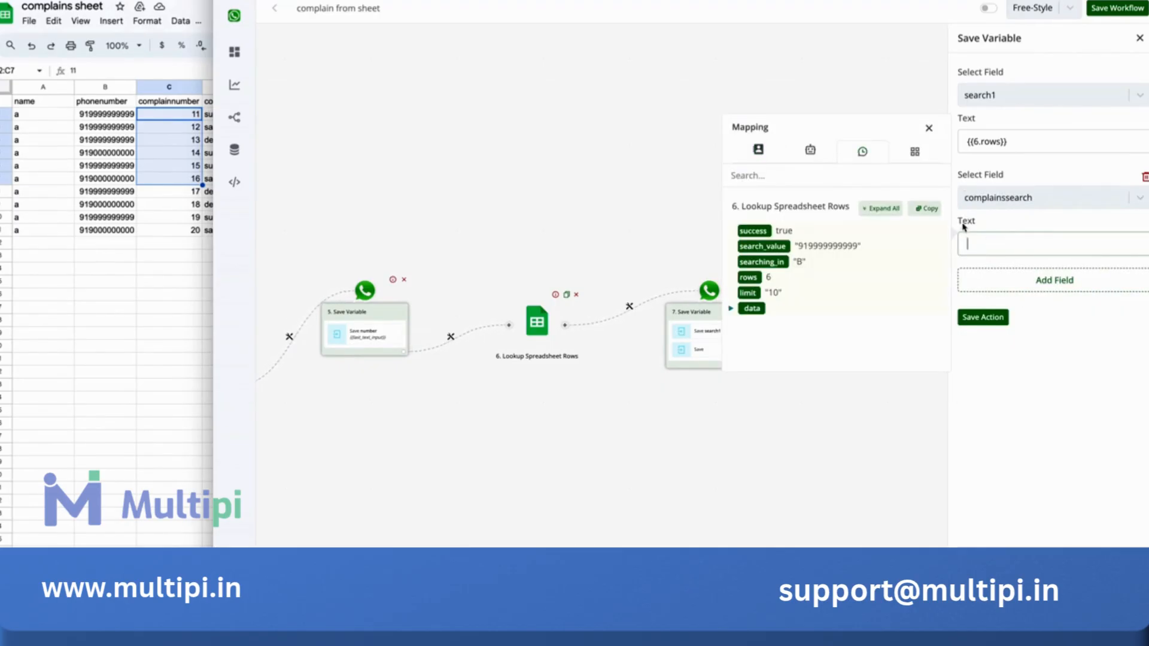
click(754, 311)
click(753, 312)
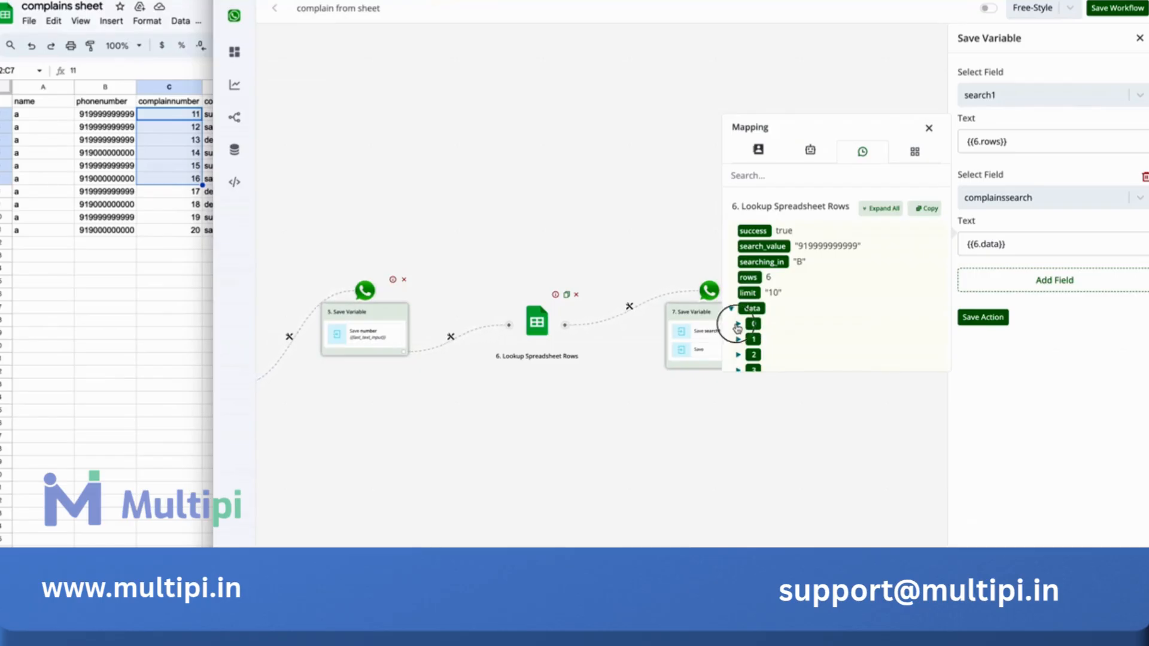
click(739, 325)
click(739, 324)
click(1029, 239)
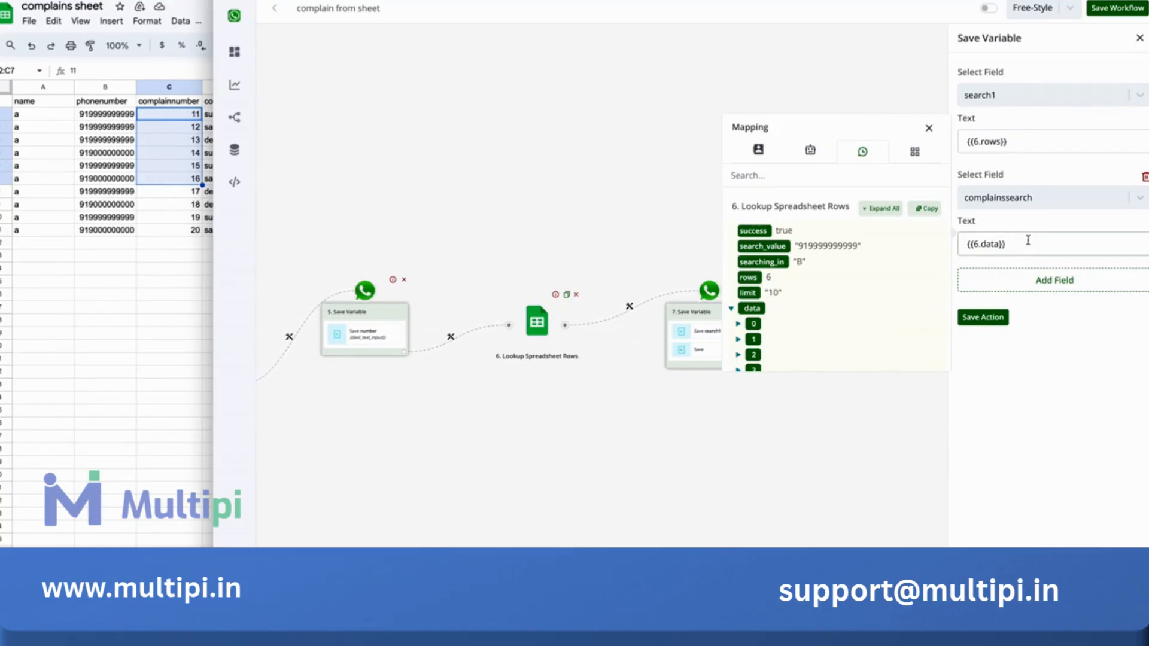
scroll(755, 306, down, 1)
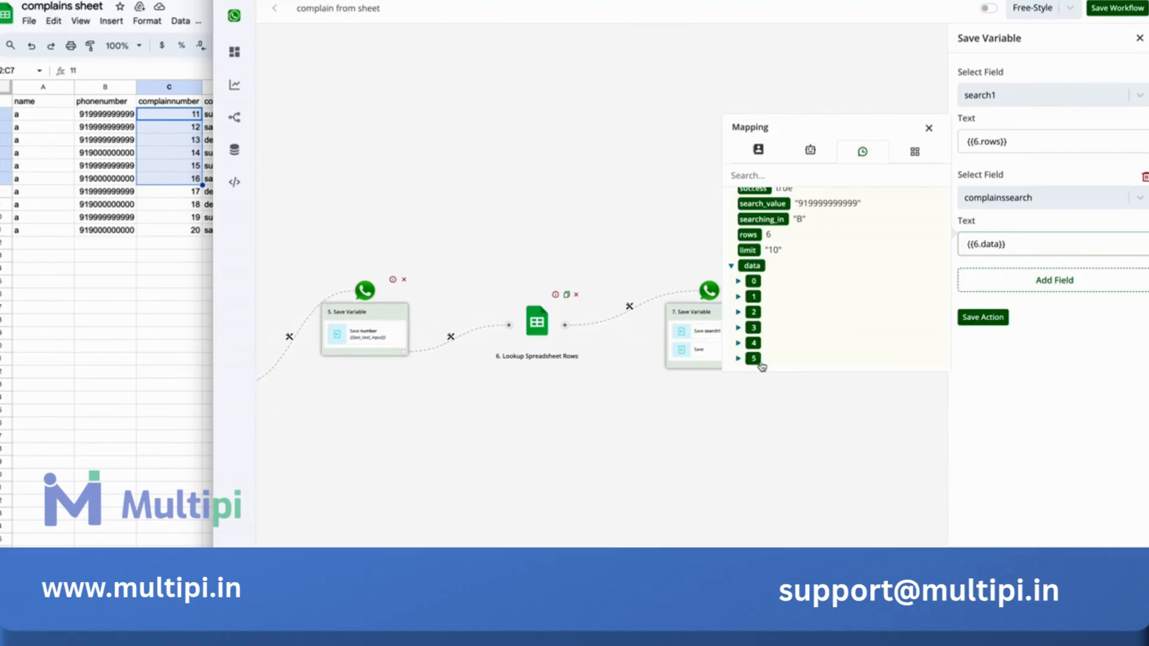
click(997, 317)
Extend the flow from Save Variable step 7 and insert a Basic Router on the new connection
click(747, 370)
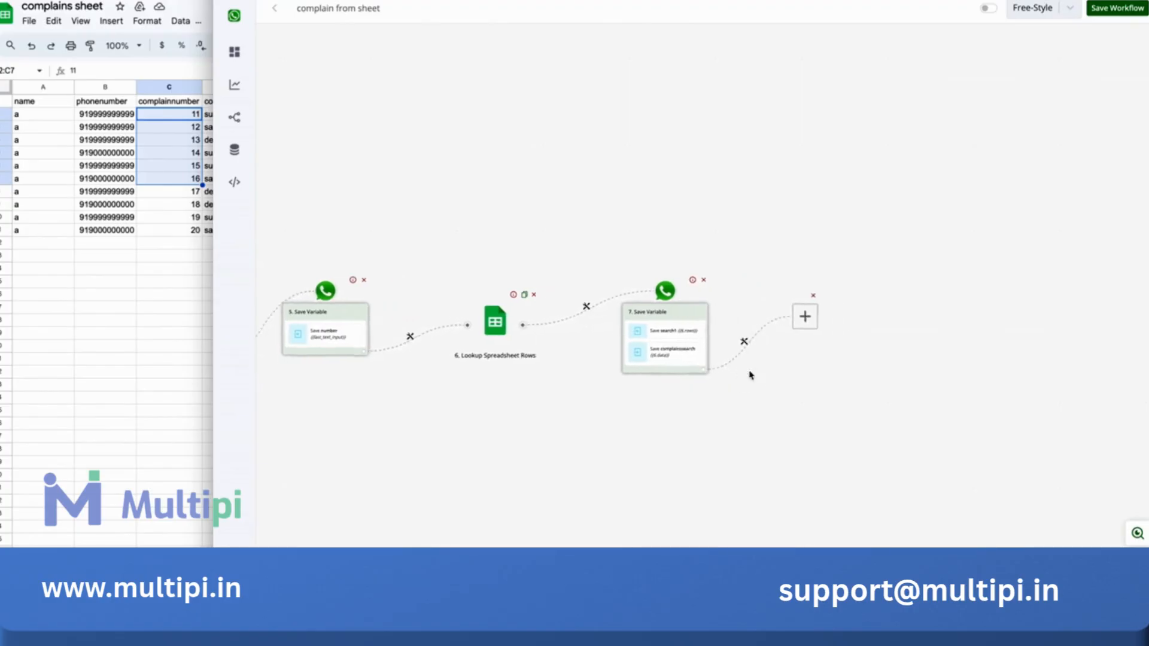
click(619, 344)
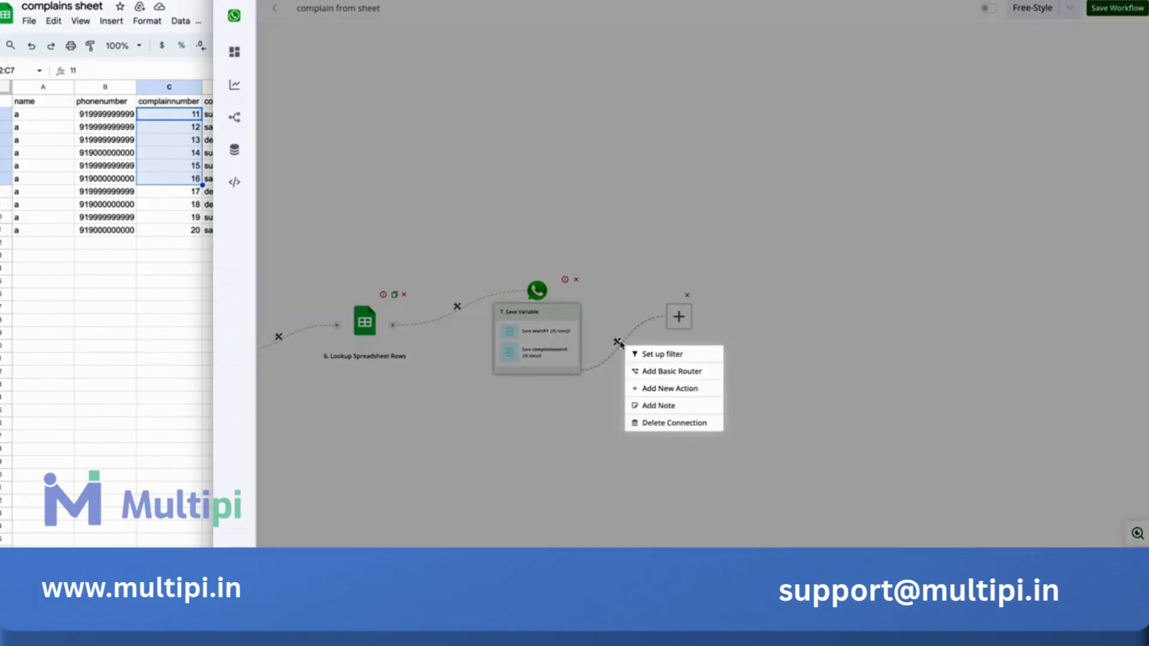
click(646, 372)
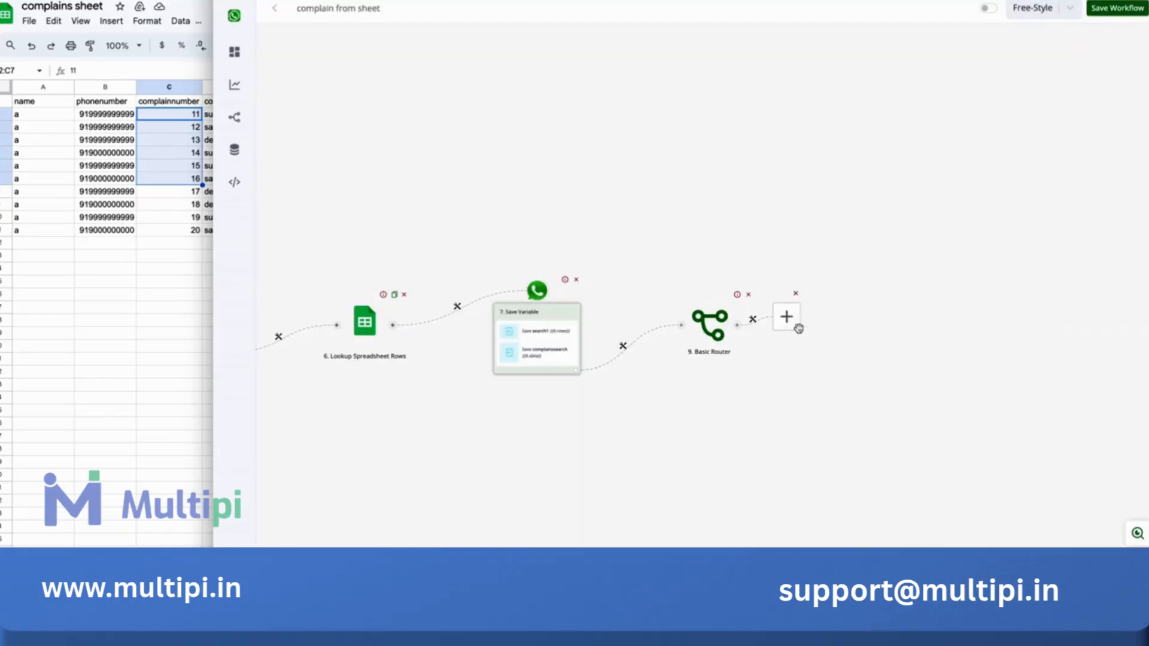
Set up a filter labelled "rows are zero" on the router's outgoing connection and add its first condition
click(824, 303)
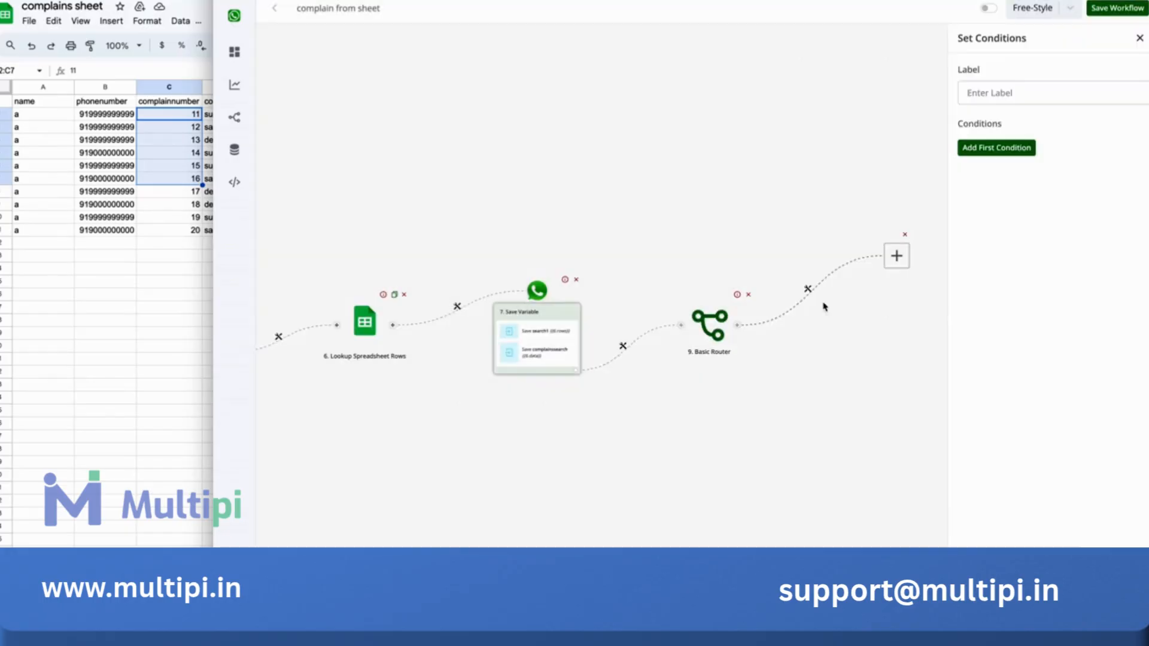
click(976, 92)
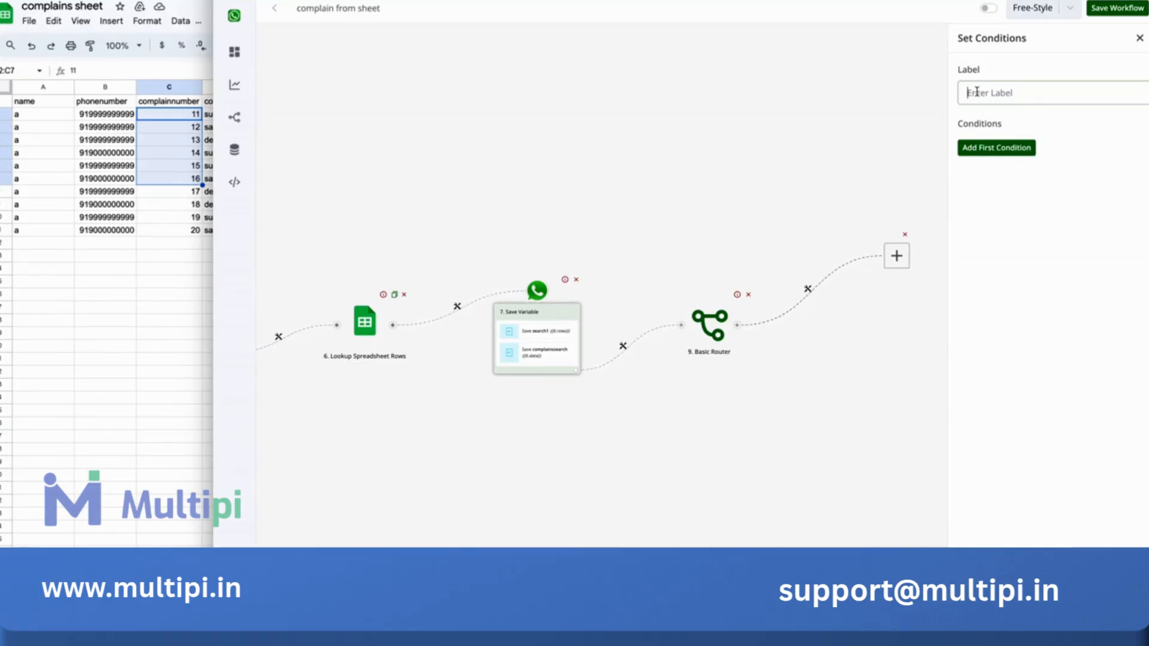
text(rows are zero)
click(987, 93)
click(1017, 149)
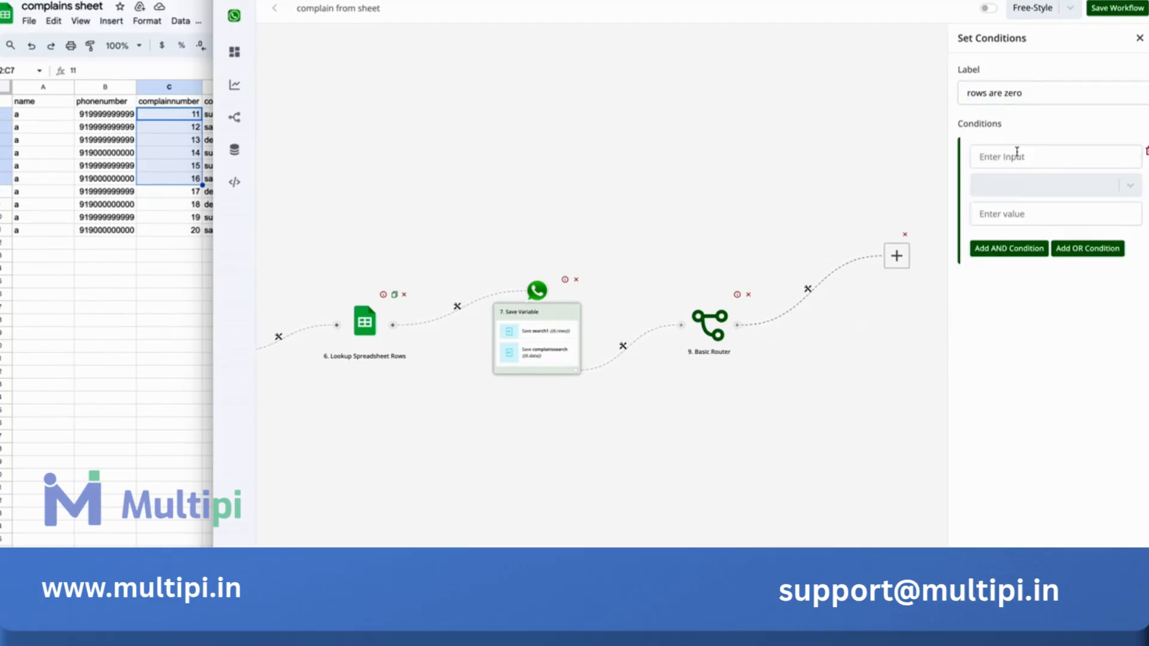
Define the filter condition as {{BTF.search1}} Equals to 0, using the numeric comparison, and save it
click(981, 156)
click(849, 65)
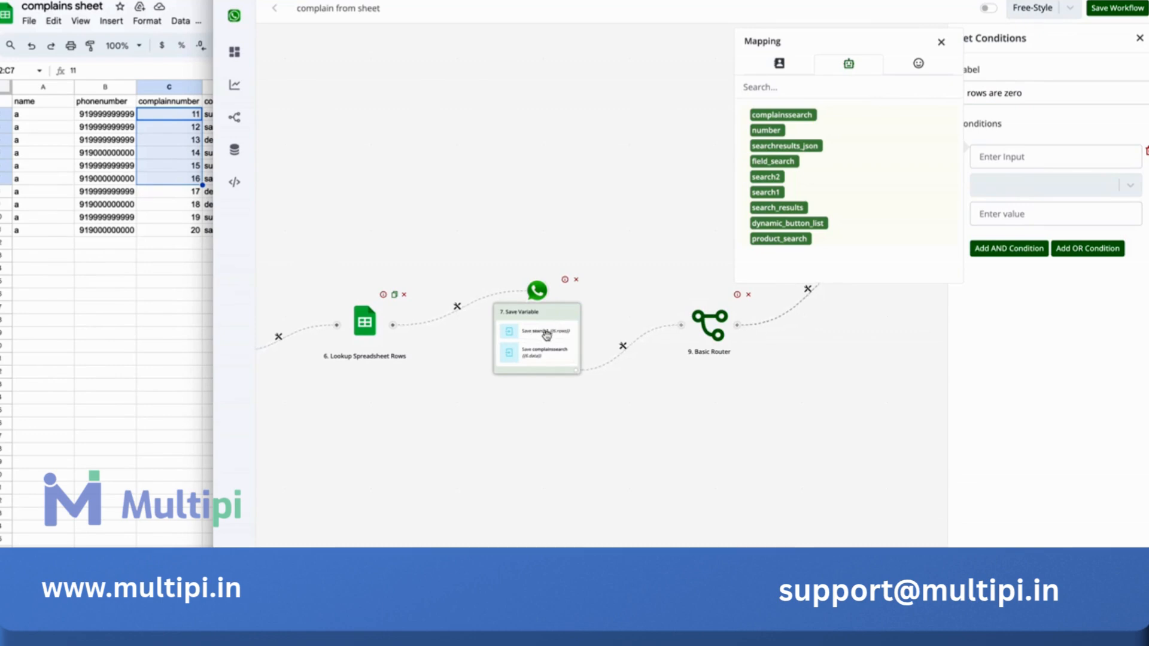
click(774, 193)
click(1030, 185)
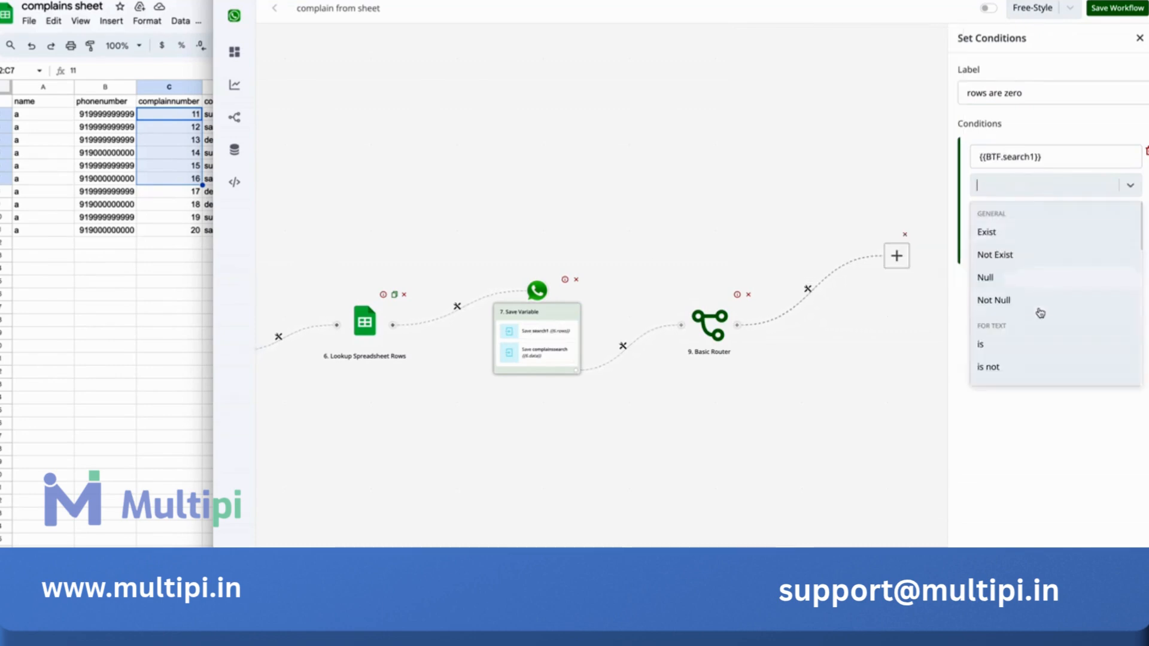
scroll(1040, 312, down, 5)
scroll(1040, 312, down, 3)
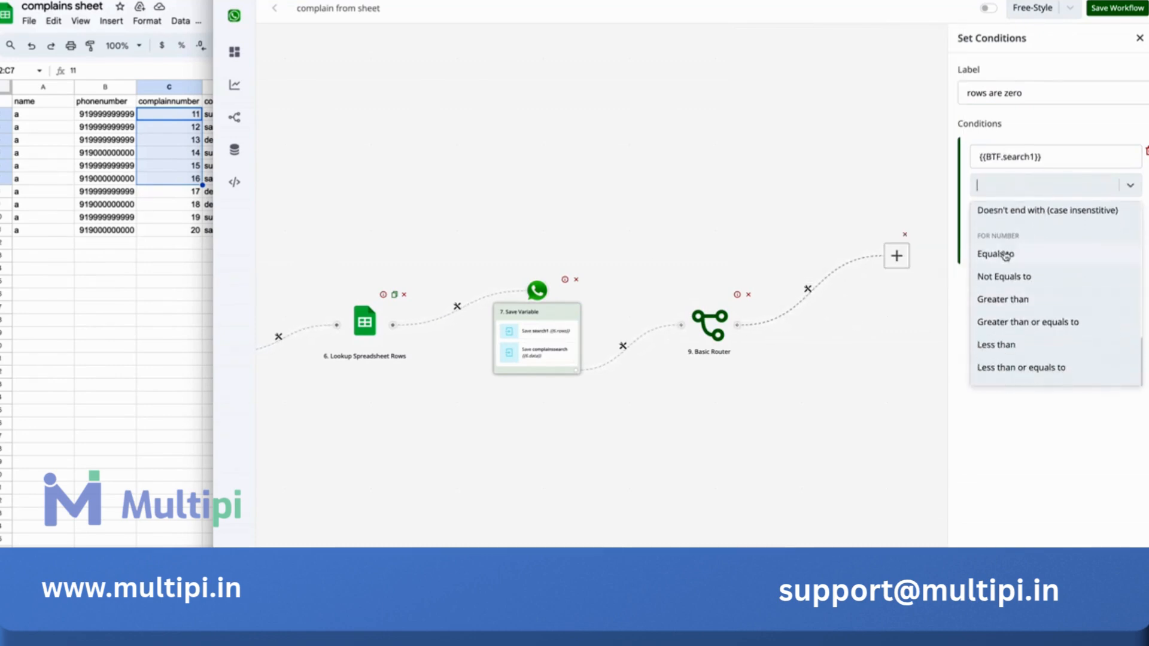
click(1020, 254)
click(1019, 214)
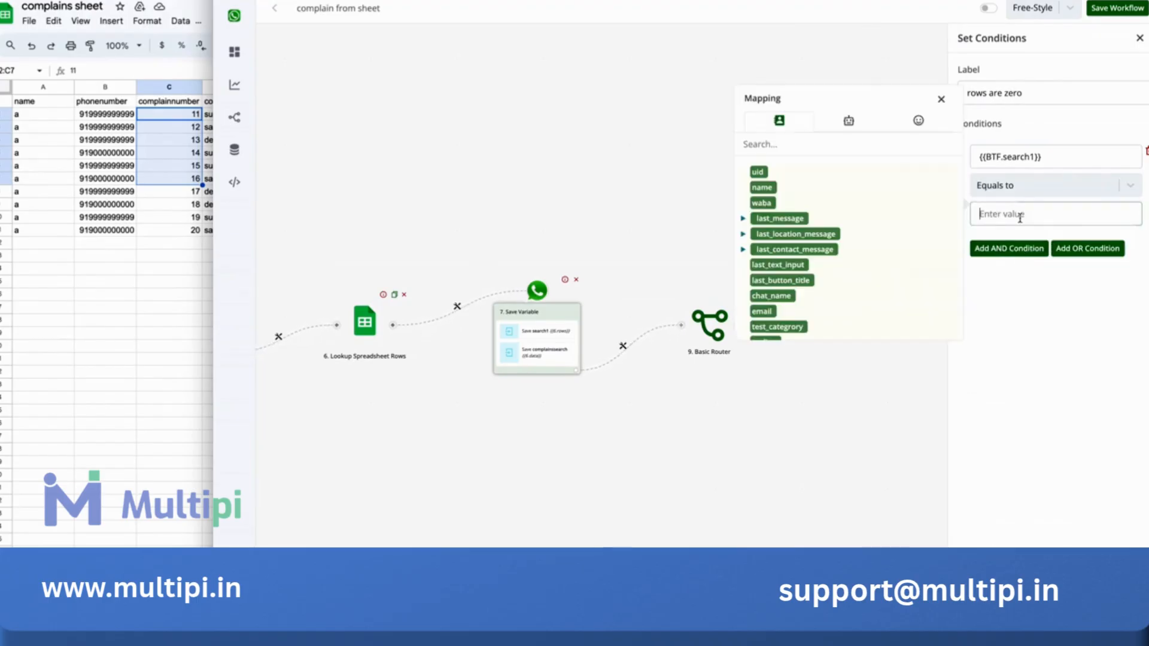
text(0)
key(Return)
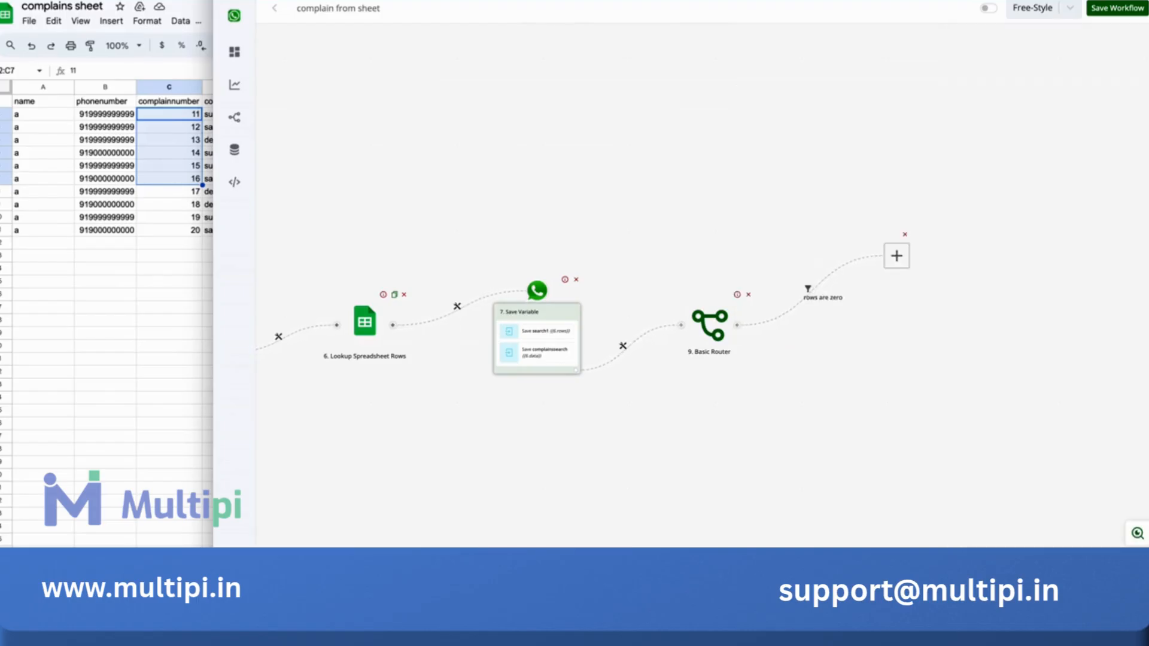
Add a Send Message action of type Text at the end of the "rows are zero" route
click(897, 256)
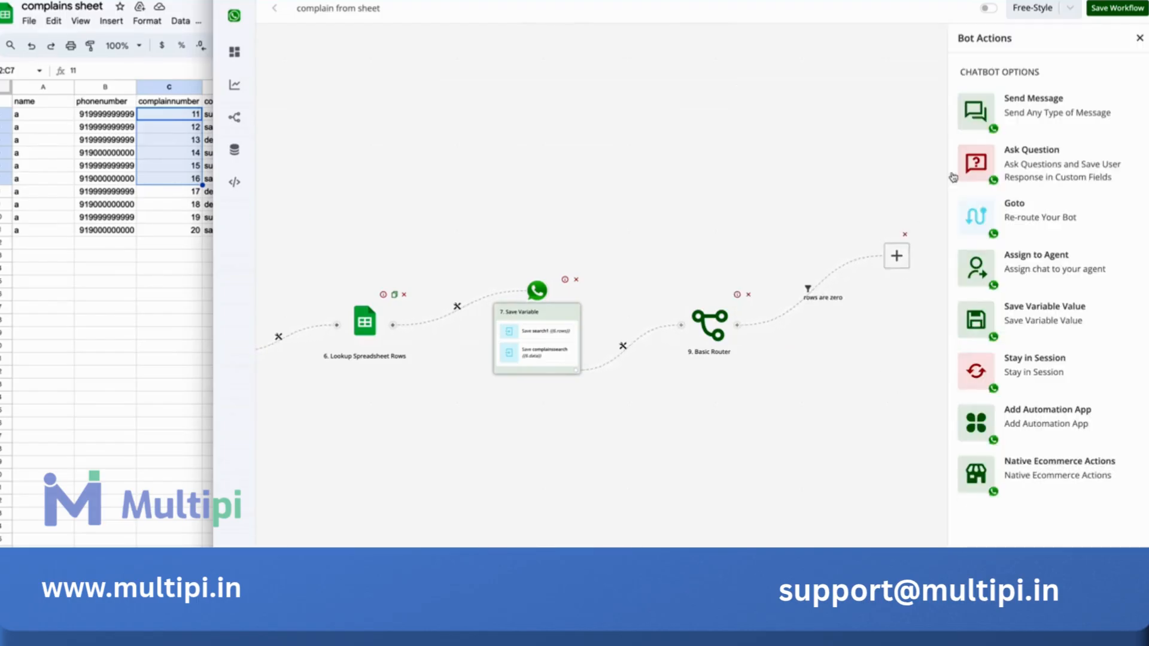
click(1022, 116)
click(1011, 79)
click(1016, 147)
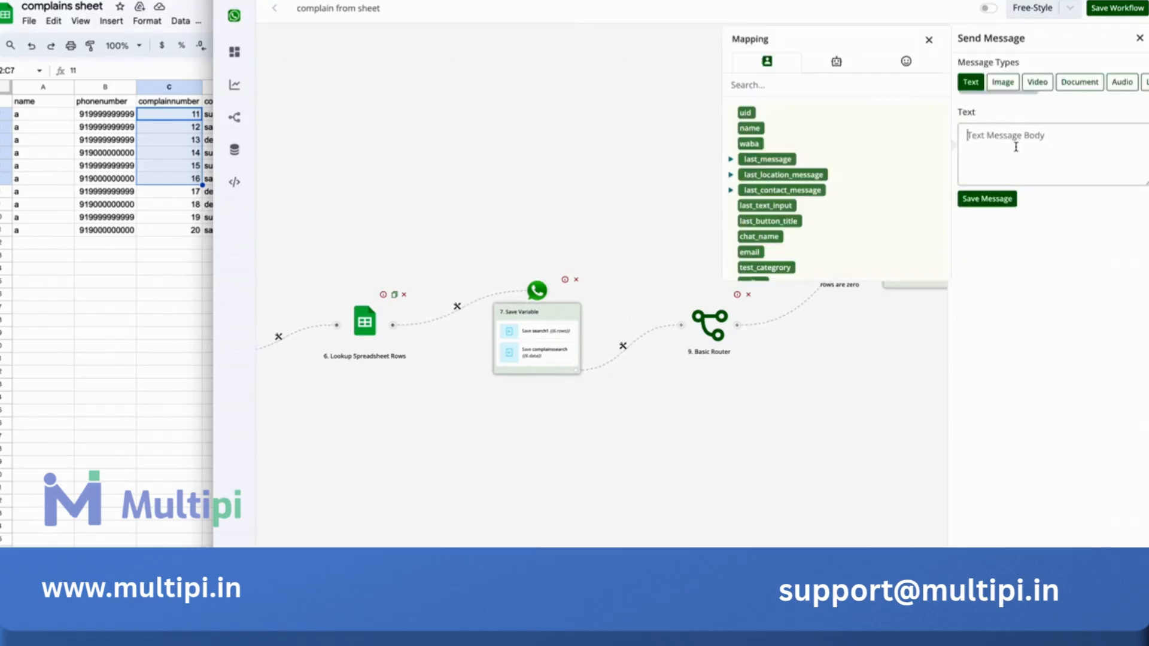
Write "We donot have any complains from your number." as the text message body and save the message
text(We donot )
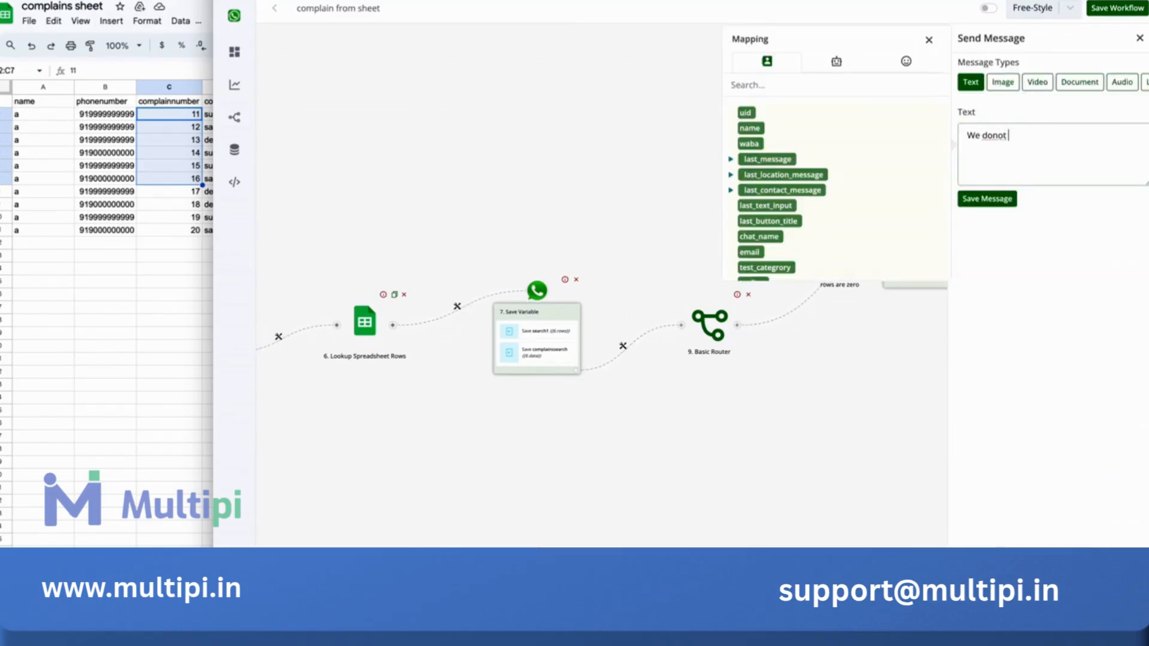
text(have any com)
text(plains)
text(bers fo)
text(rom your)
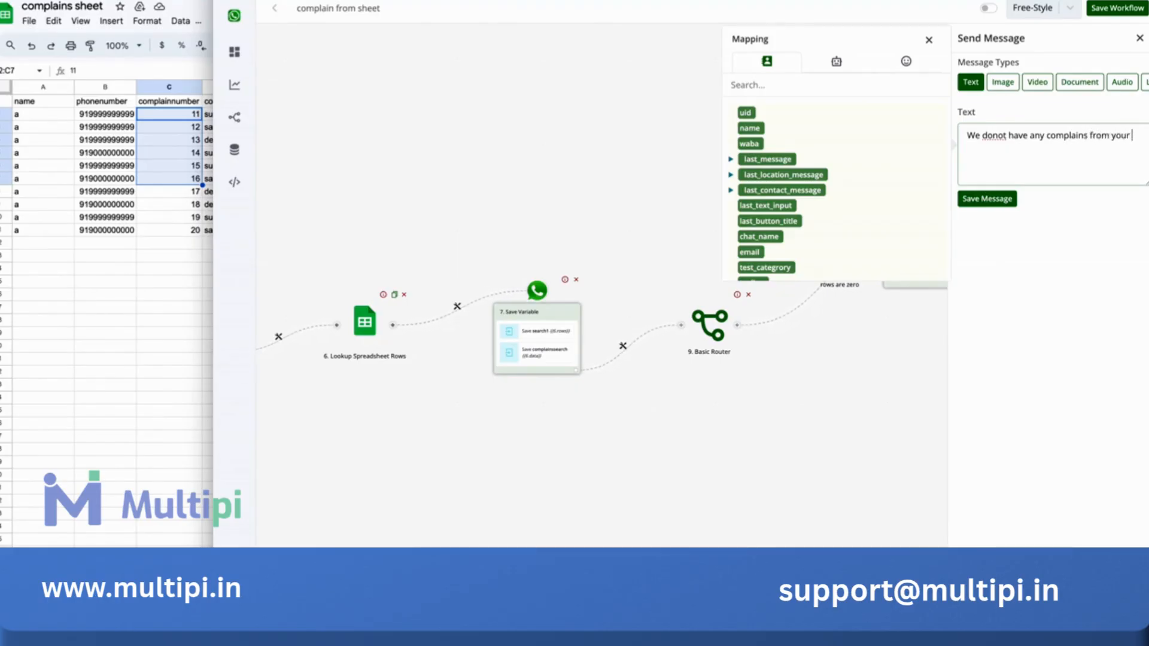
text( number)
click(928, 40)
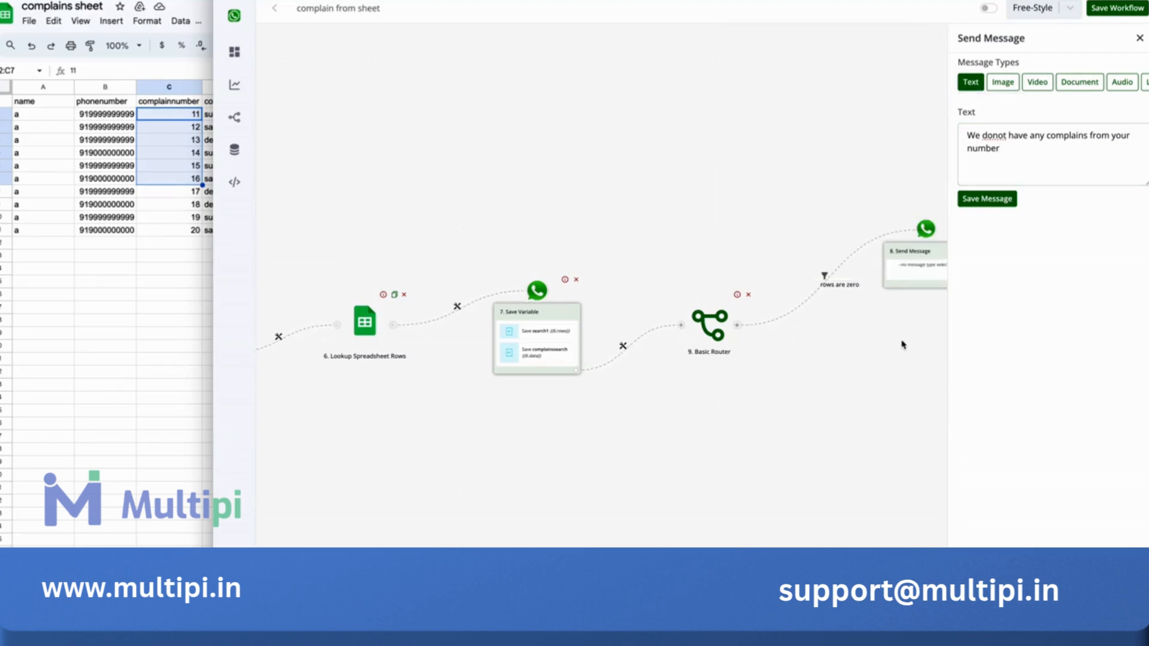
drag(902, 341, 794, 349)
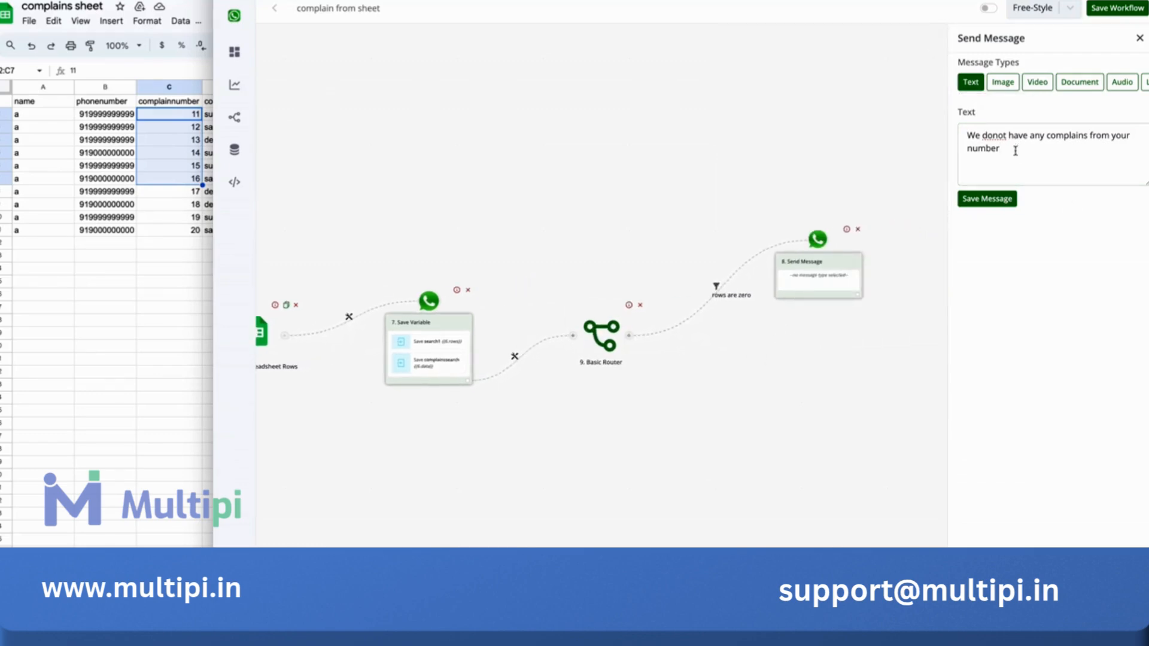
click(1015, 150)
text(.)
key(Return)
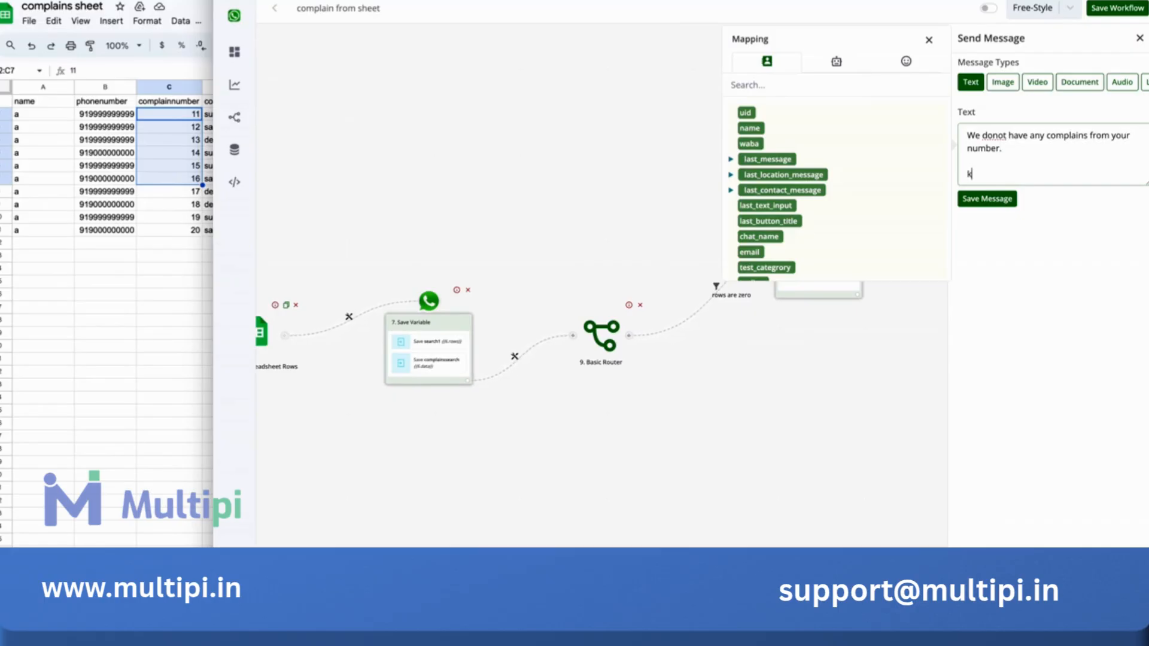
key(BackSpace)
key(BackSpace)
click(998, 202)
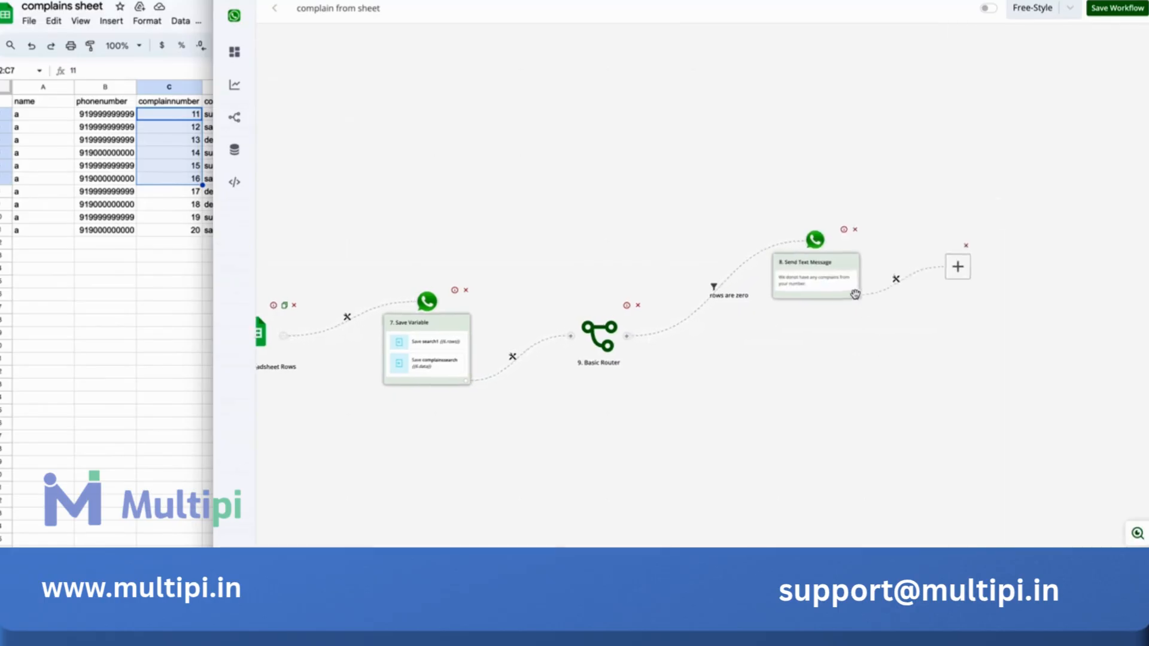
Add a Goto action after the text message that routes to step 4. Send Question, and save the route
click(684, 318)
click(1012, 203)
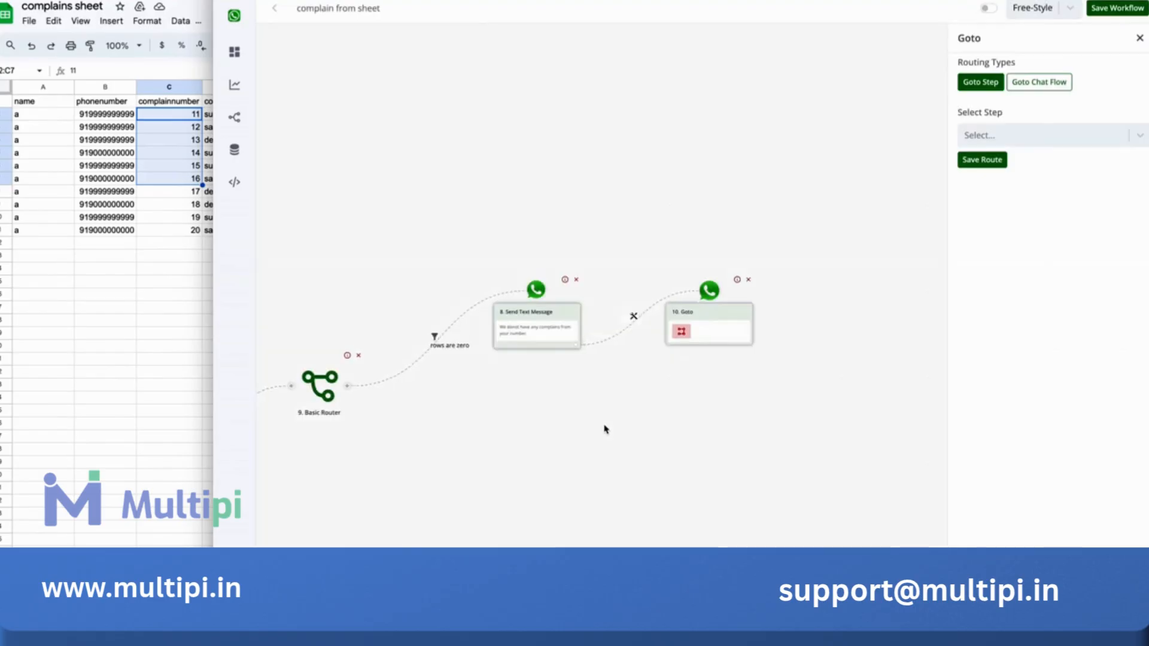
scroll(605, 429, left, 10)
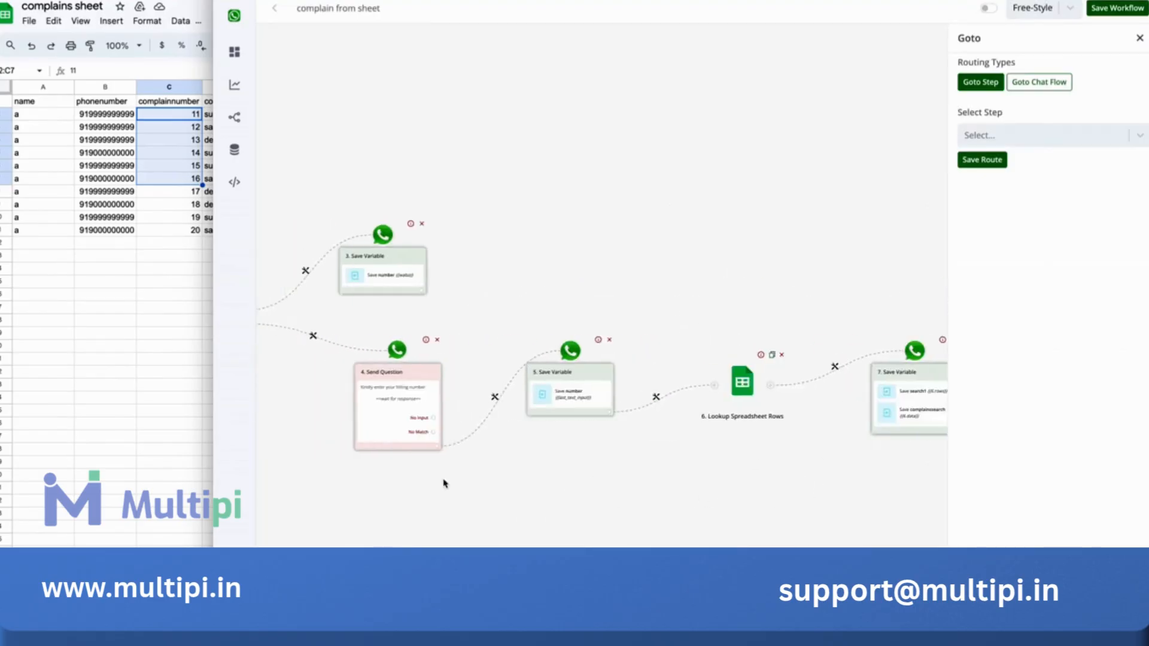
scroll(444, 483, left, 3)
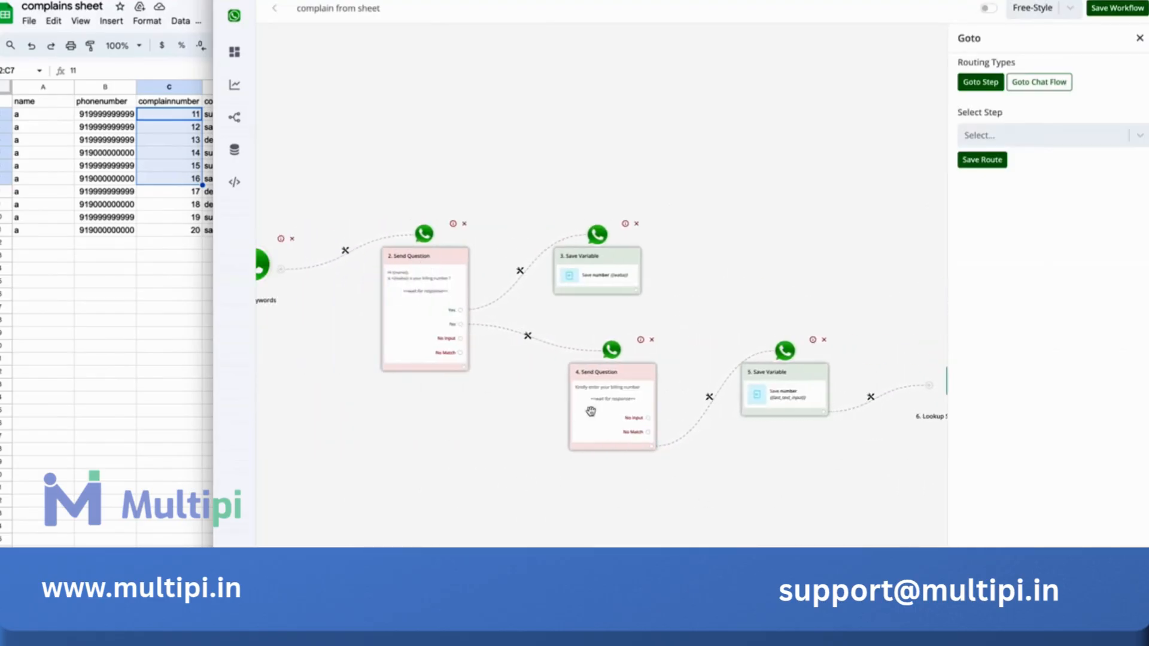
click(993, 141)
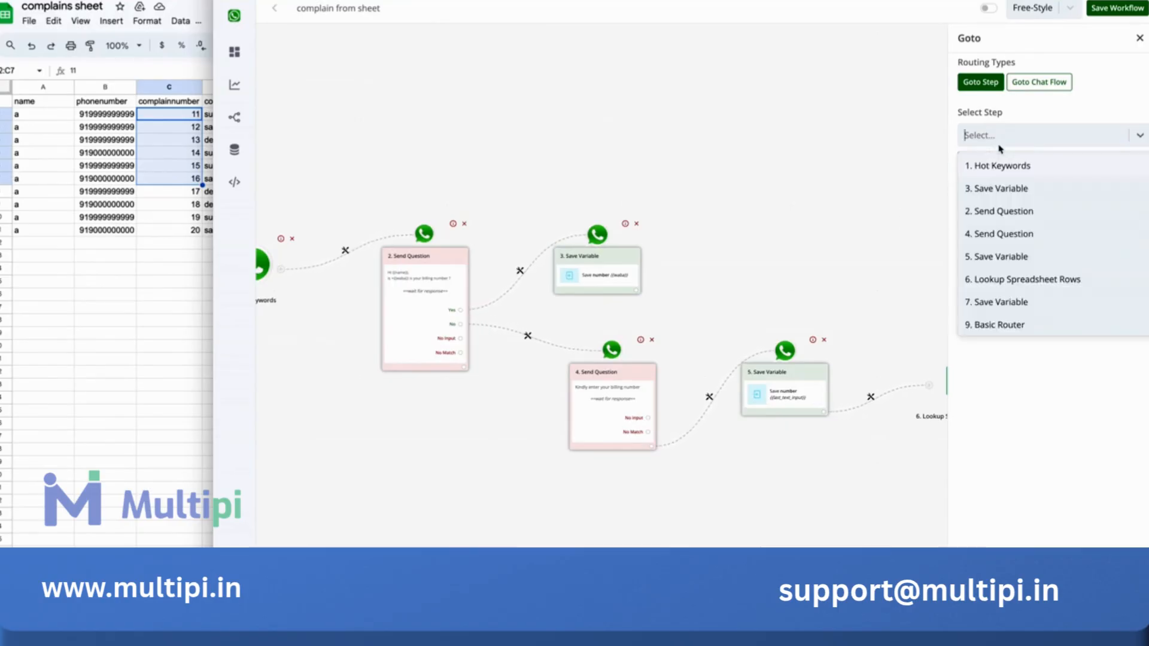
click(991, 240)
click(980, 162)
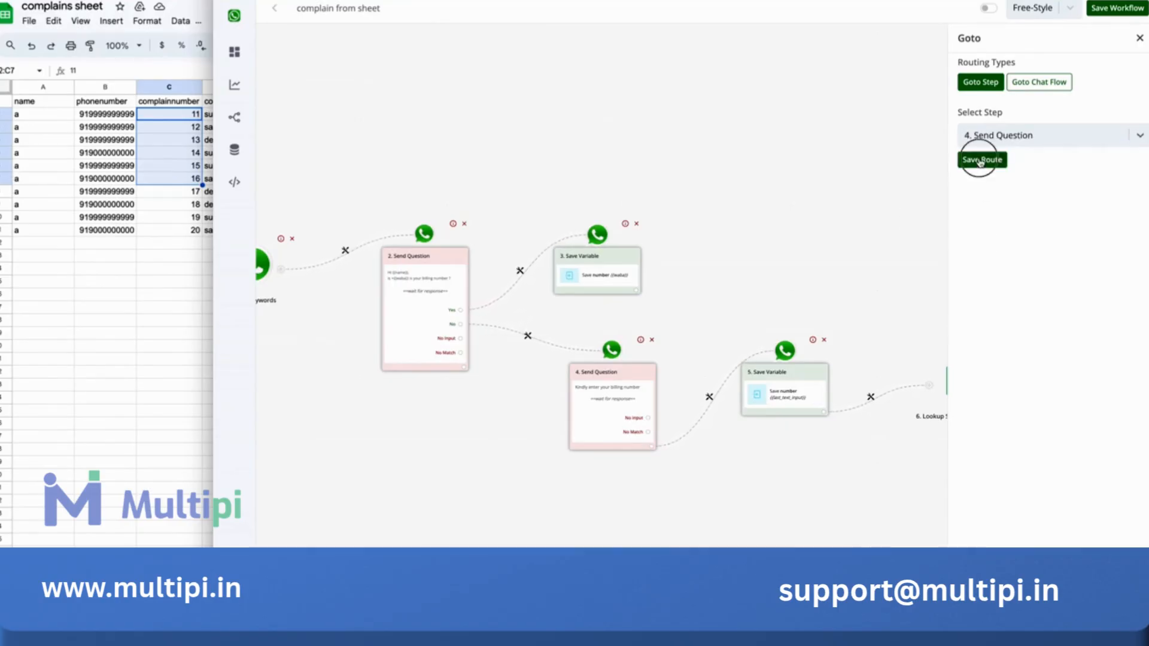
Branch a second outgoing connection from the Basic Router below the "rows are zero" route and open its filter conditions
scroll(816, 177, right, 10)
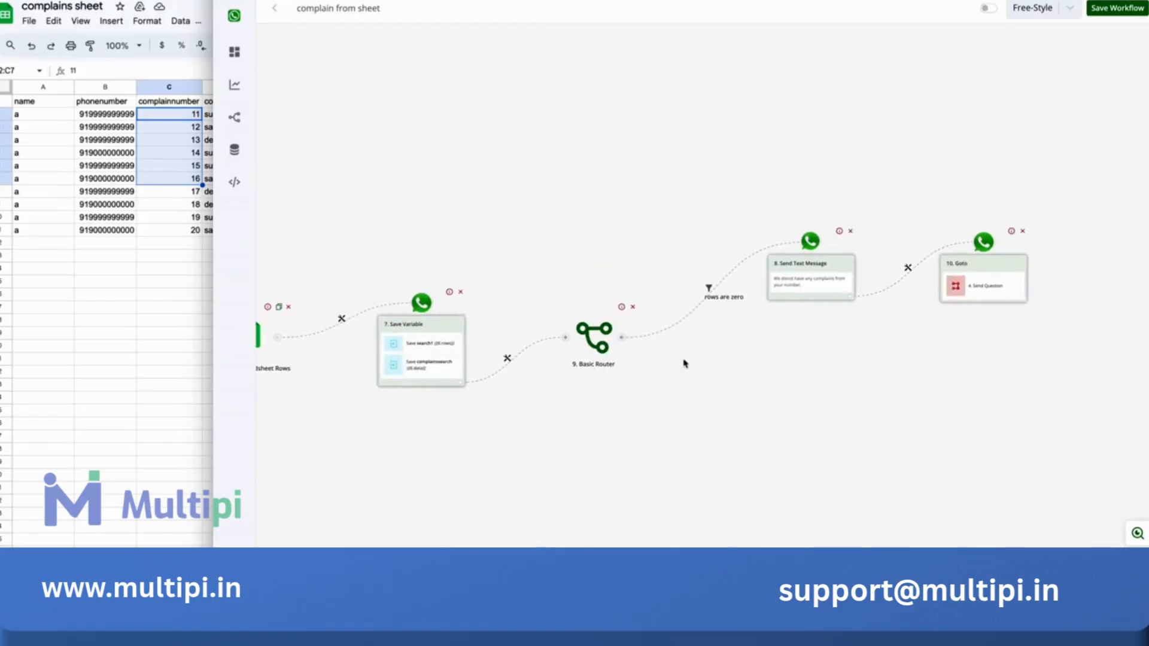
click(621, 338)
scroll(741, 334, right, 1)
drag(682, 319, 778, 455)
click(655, 378)
click(672, 395)
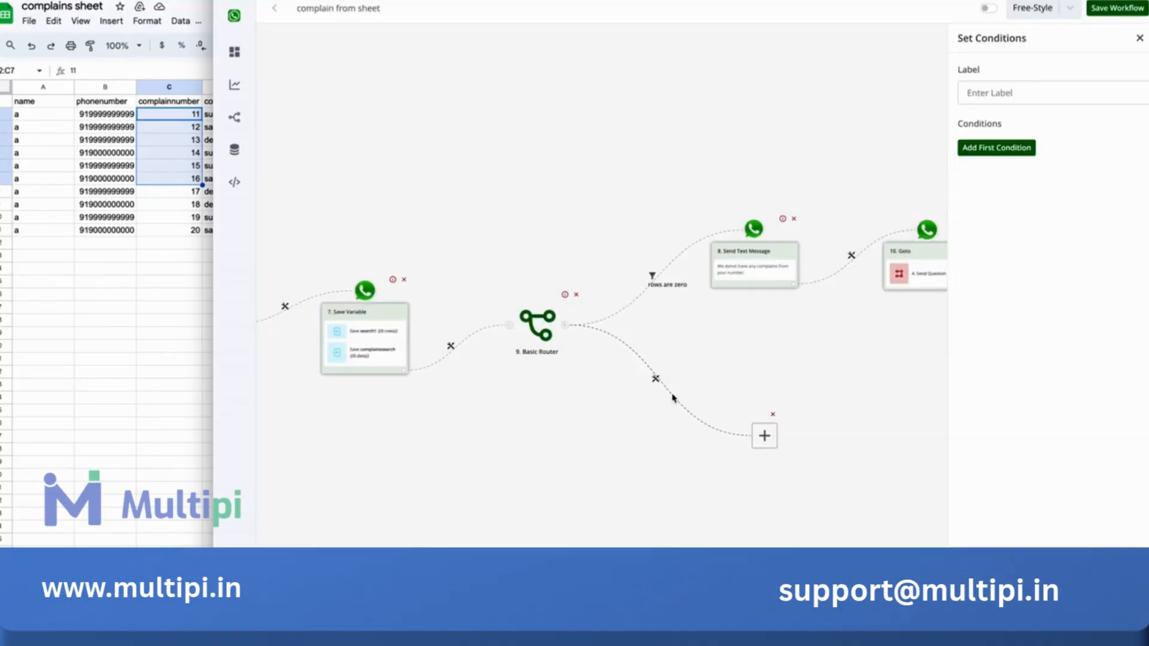
Label the new route's filter "complains are found" and add its first condition
click(1018, 96)
text(c)
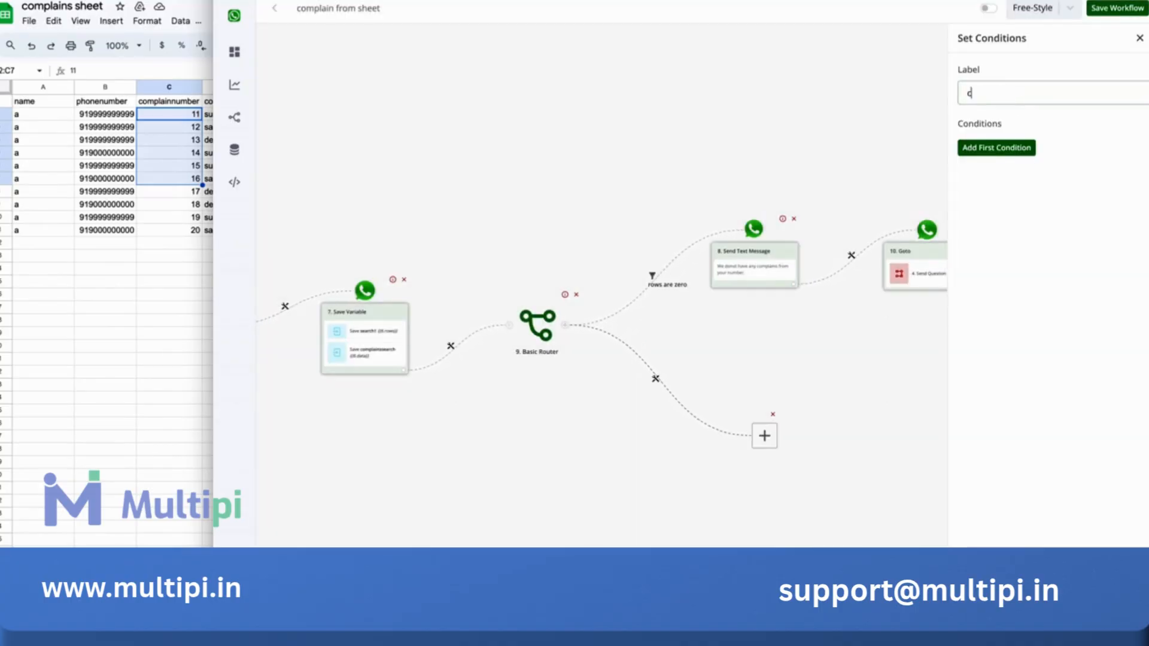
text(omplains are found)
click(1019, 151)
Define the "complains are found" condition as {{BTF.search1}} Greater than 0, using the numeric comparison, and save it
click(1019, 155)
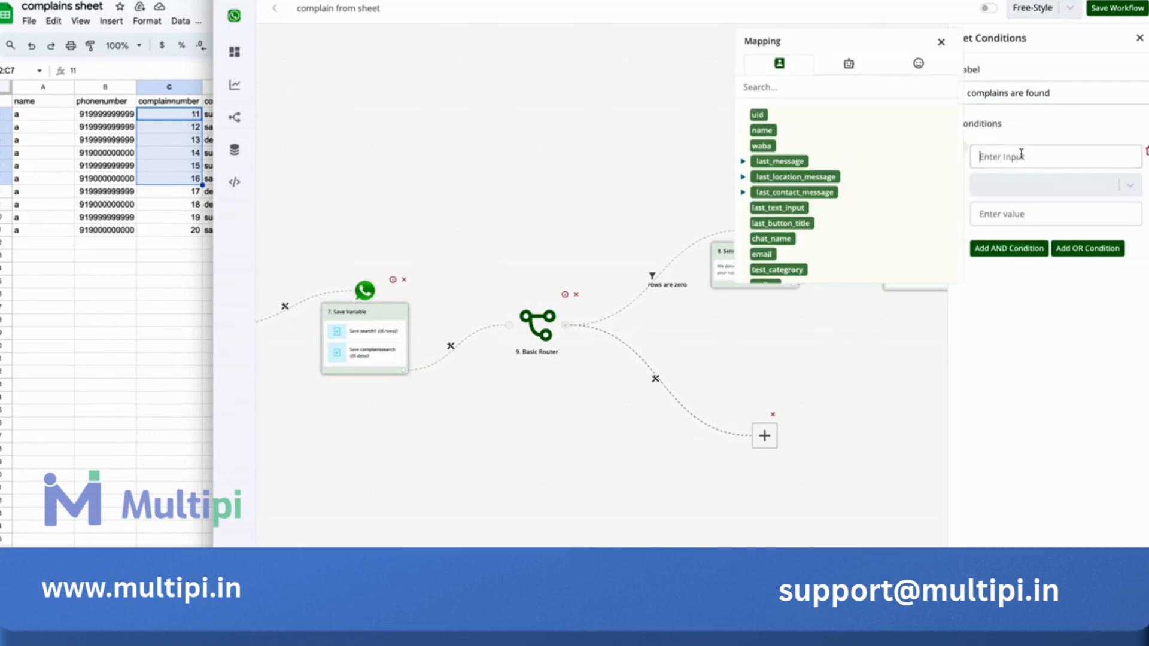
click(848, 63)
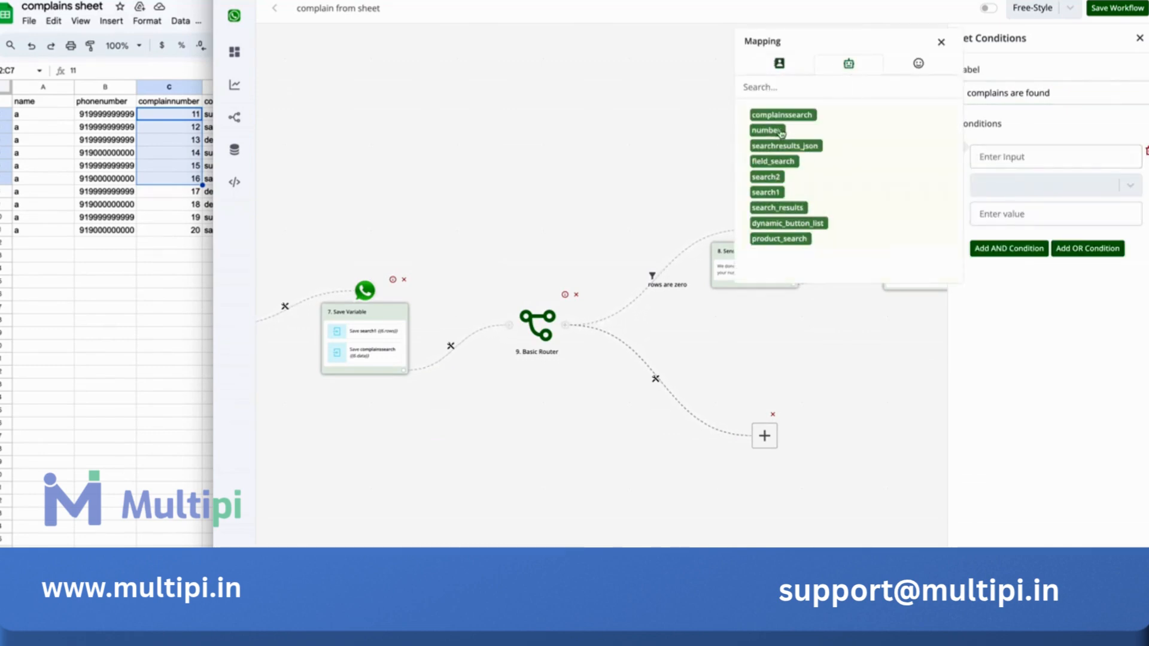
click(766, 192)
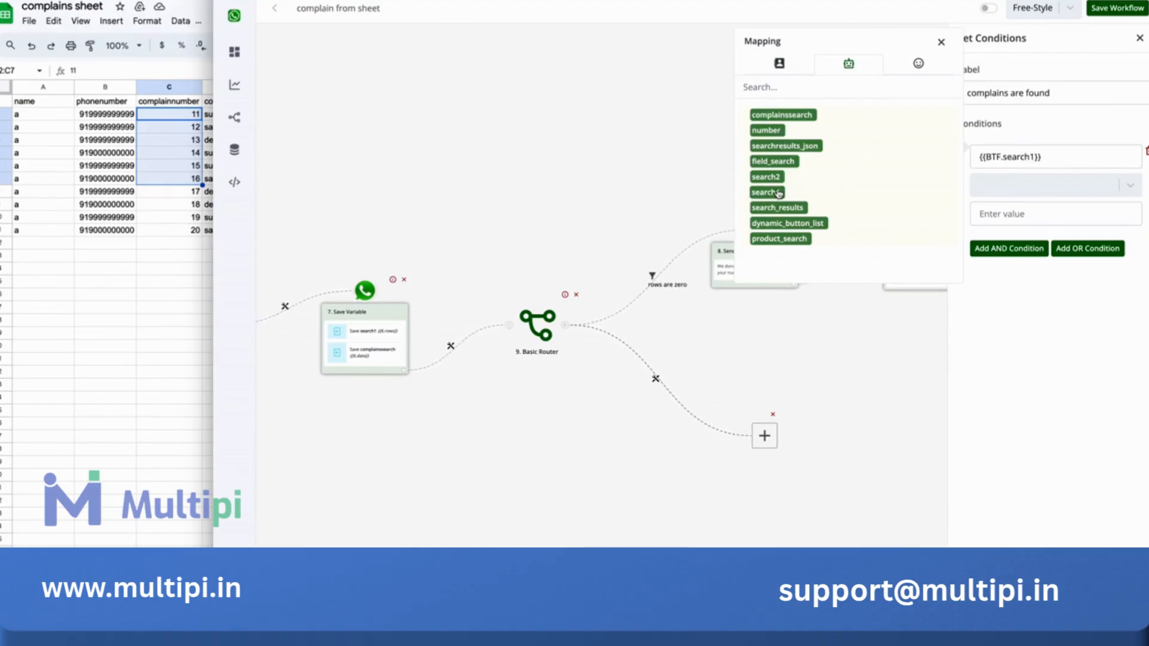
click(1017, 190)
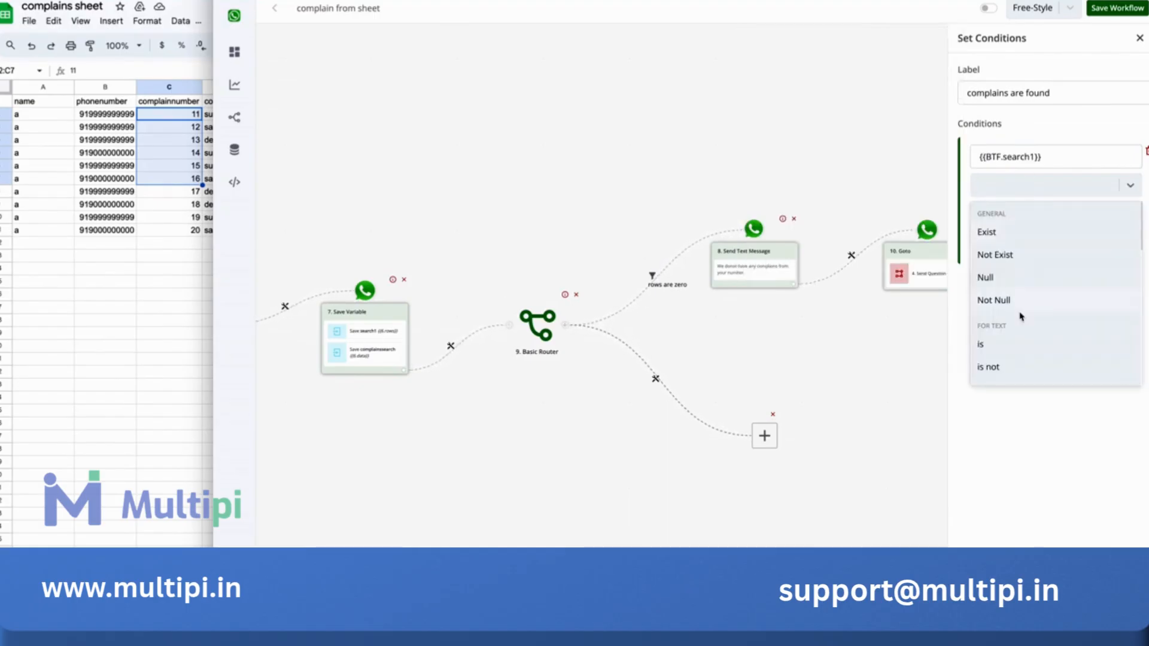
scroll(1021, 316, down, 5)
scroll(1021, 316, down, 4)
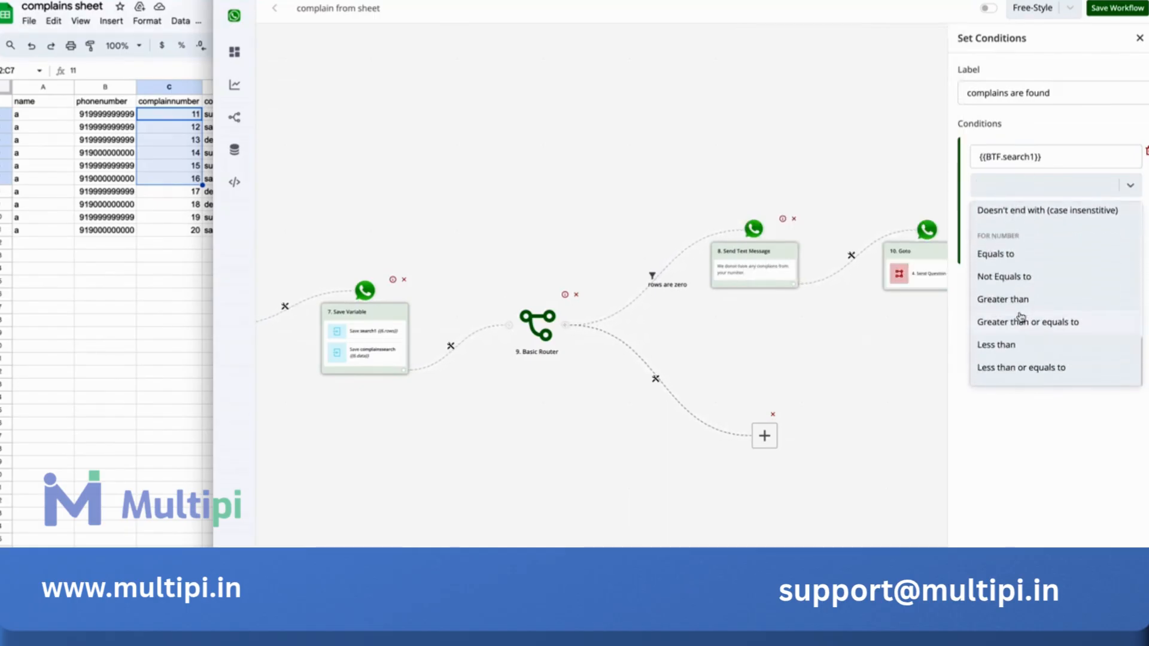
click(1021, 299)
click(1006, 215)
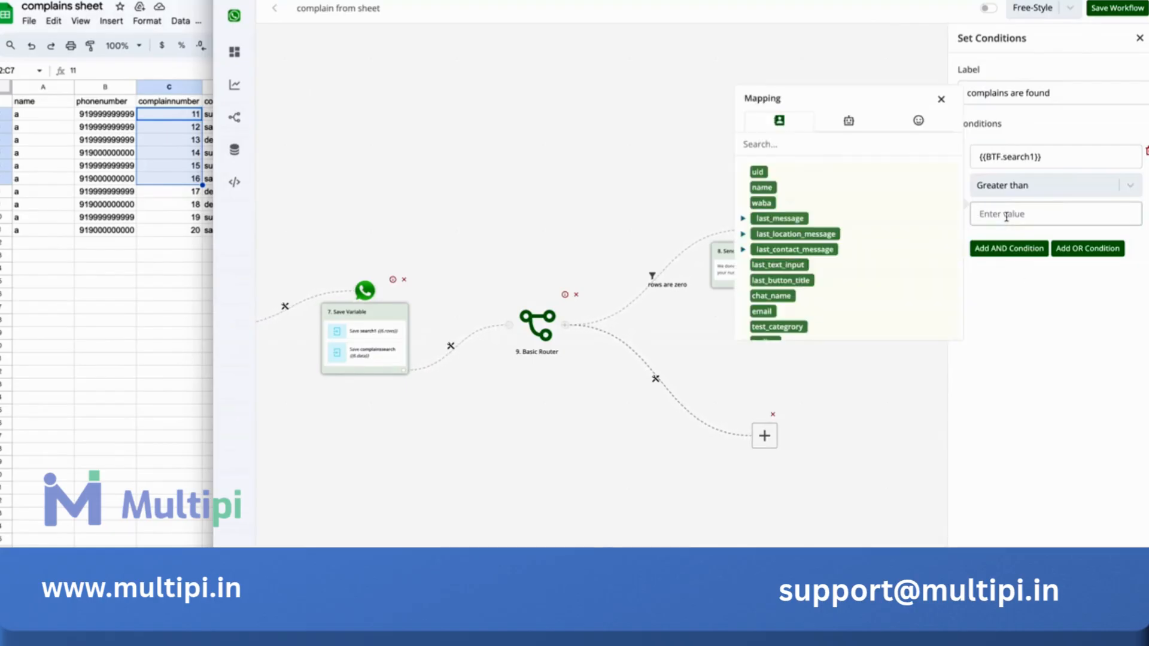
text(0)
click(772, 464)
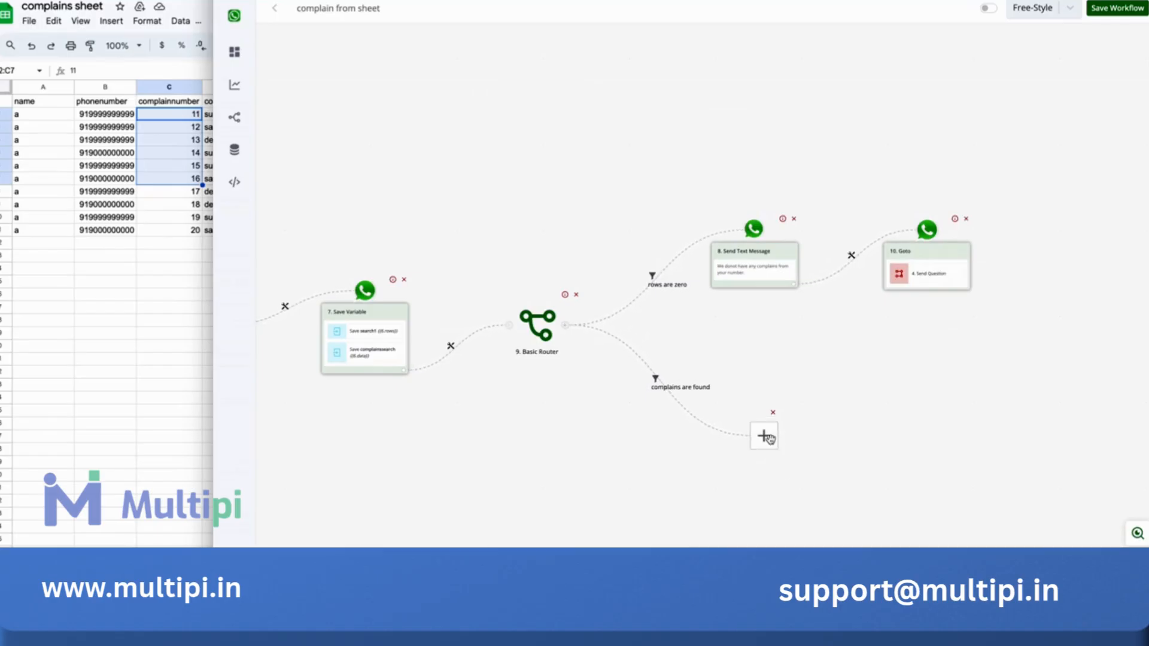
Add an Ask Question action of type Interactive Message at the end of the "complains are found" route
click(766, 436)
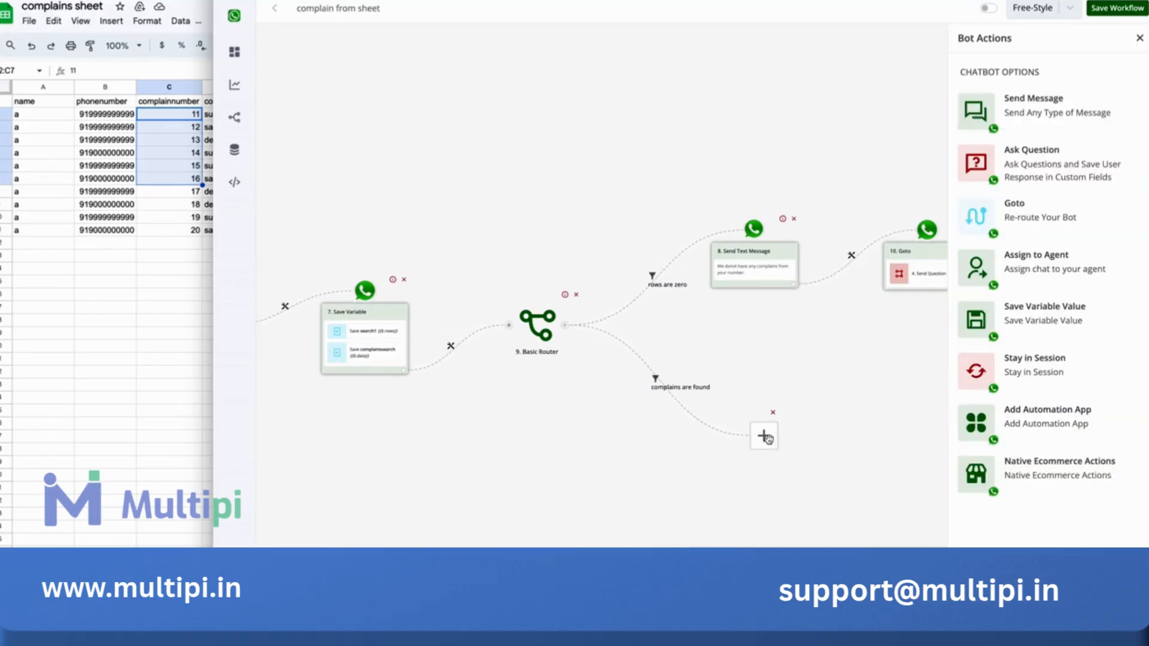
click(1041, 172)
scroll(1041, 507, down, 1)
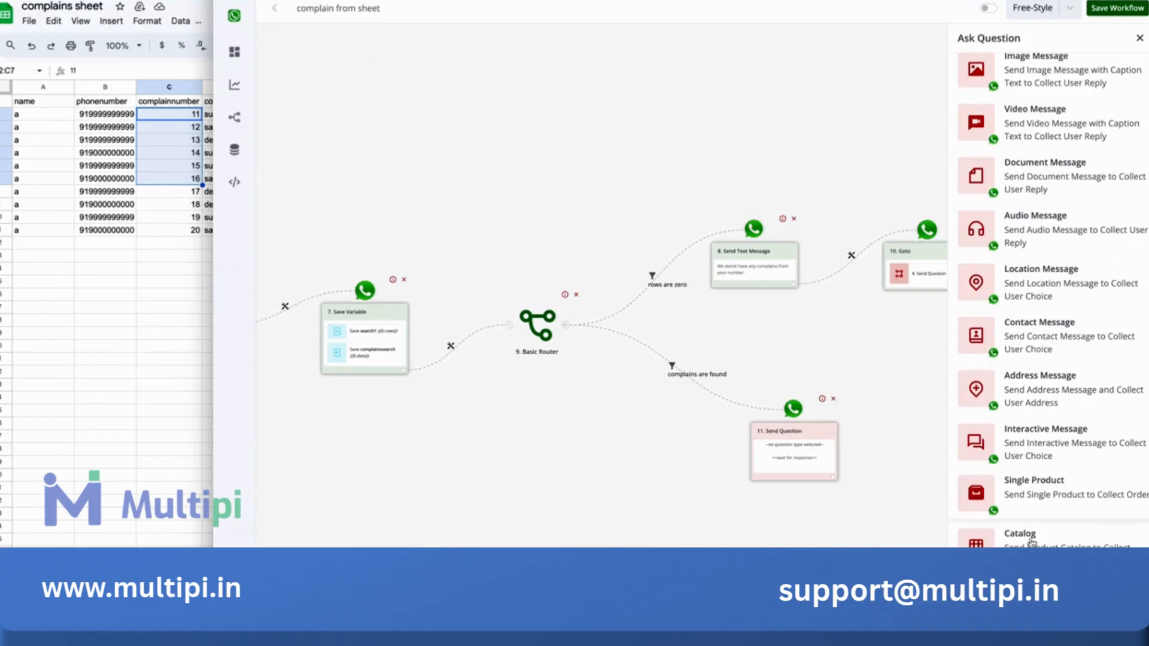
click(1024, 442)
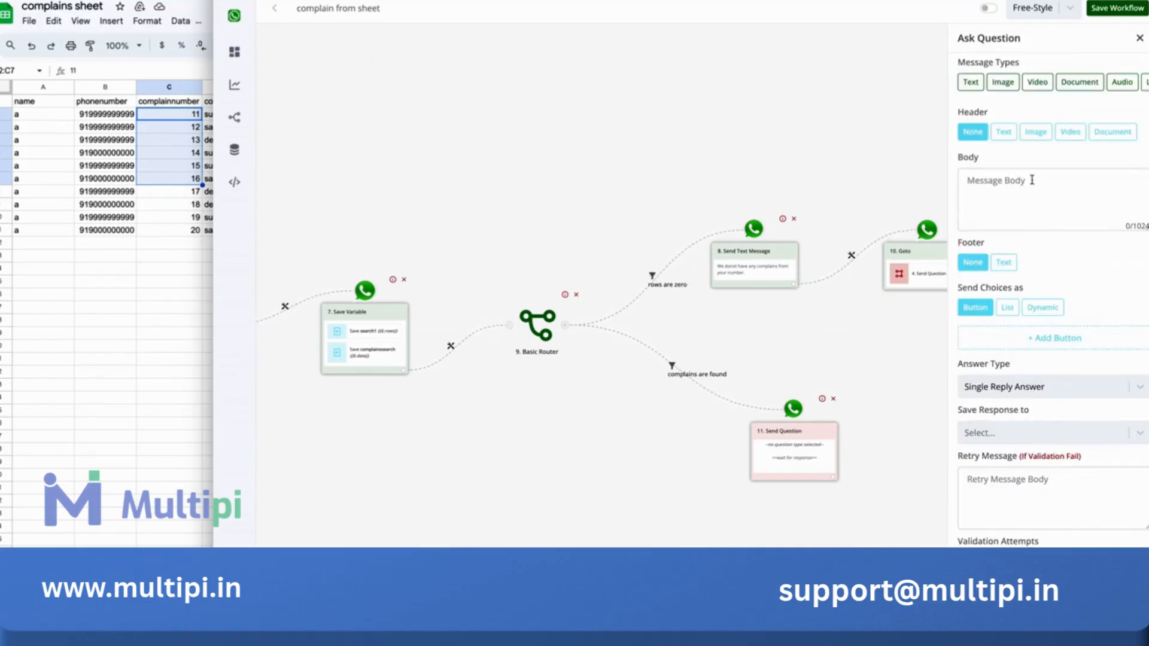
Write "Kindly select a complain number to know it's status" as the question's message body
click(1031, 180)
text(Kindly)
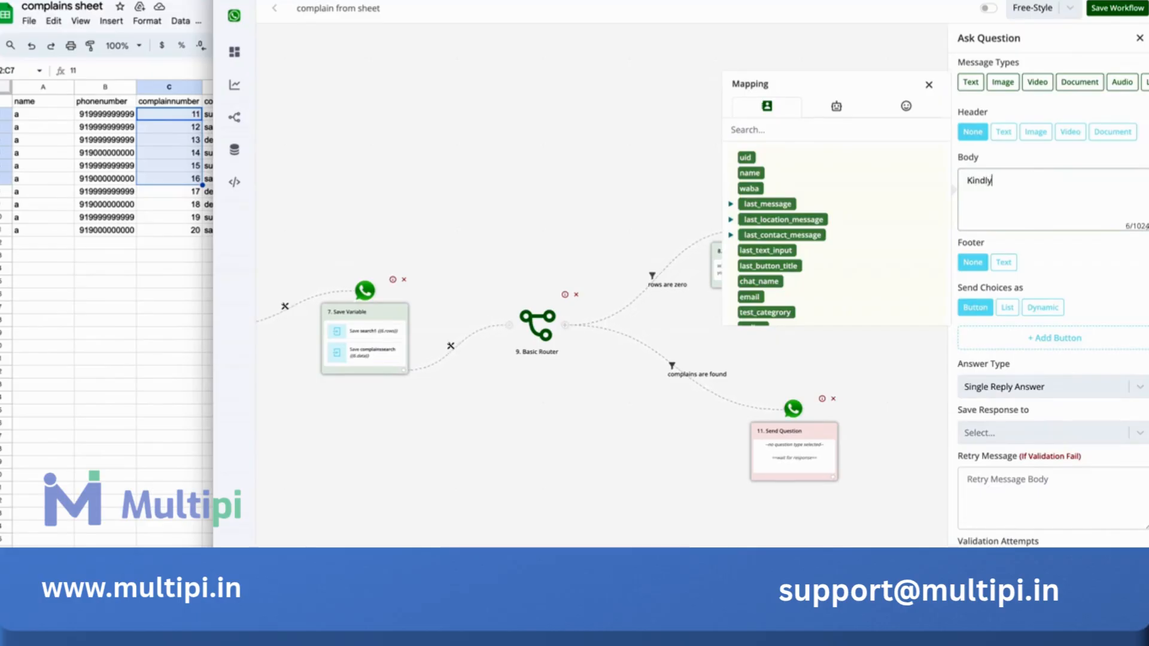
text( seek)
text(t a complain)
text( numb)
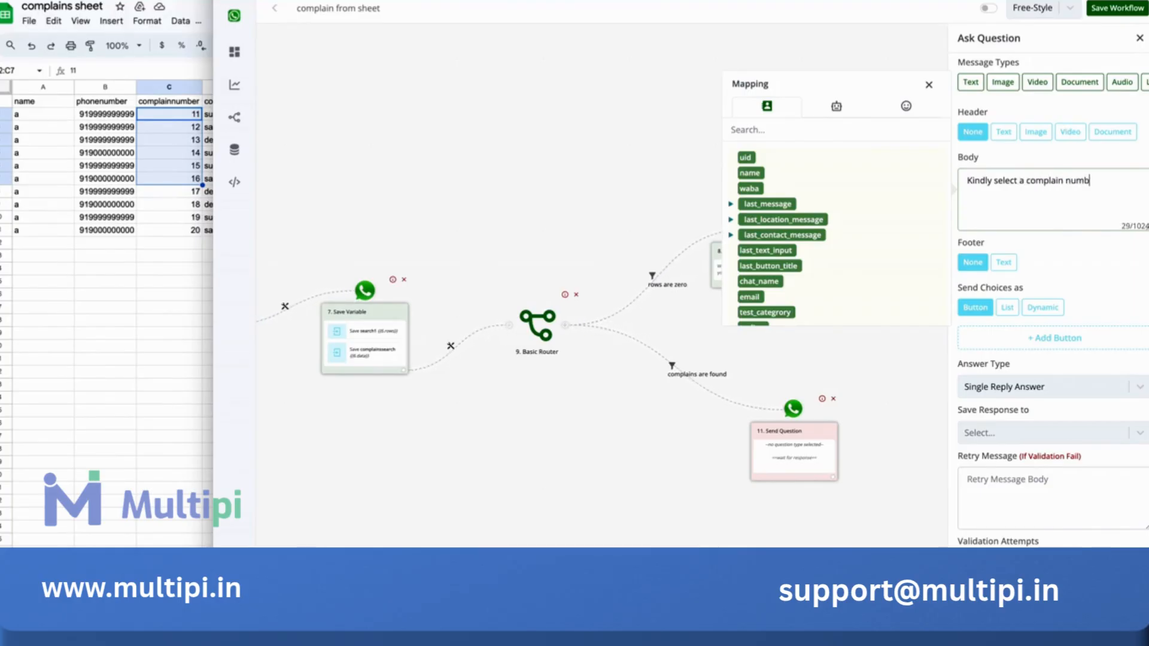
text(er to know it;)
text('s status)
Send the question's choices as Dynamic, with list as the delivery type and complainssearch as the field
scroll(1037, 240, down, 1)
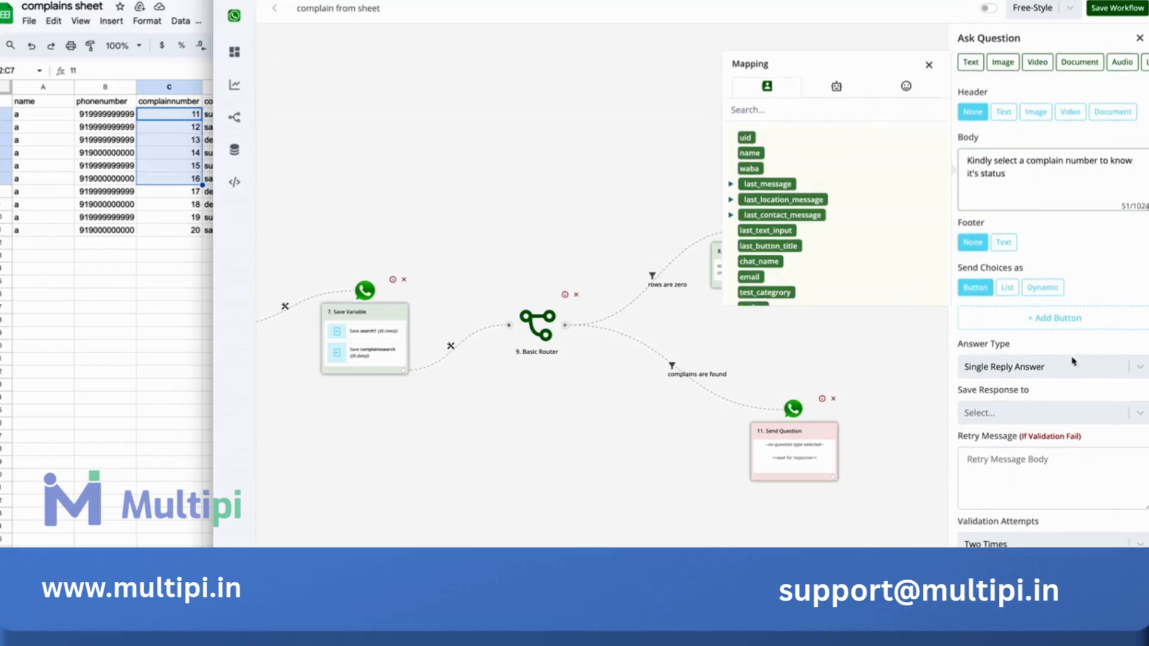
triple_click(995, 269)
click(1053, 290)
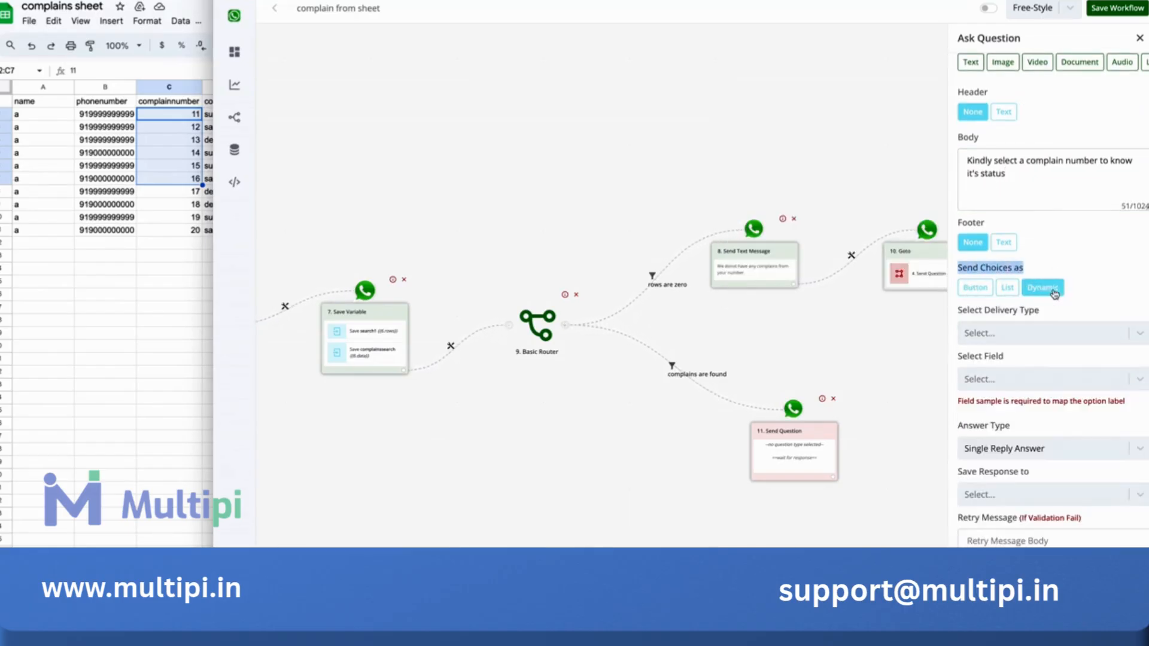
click(1054, 332)
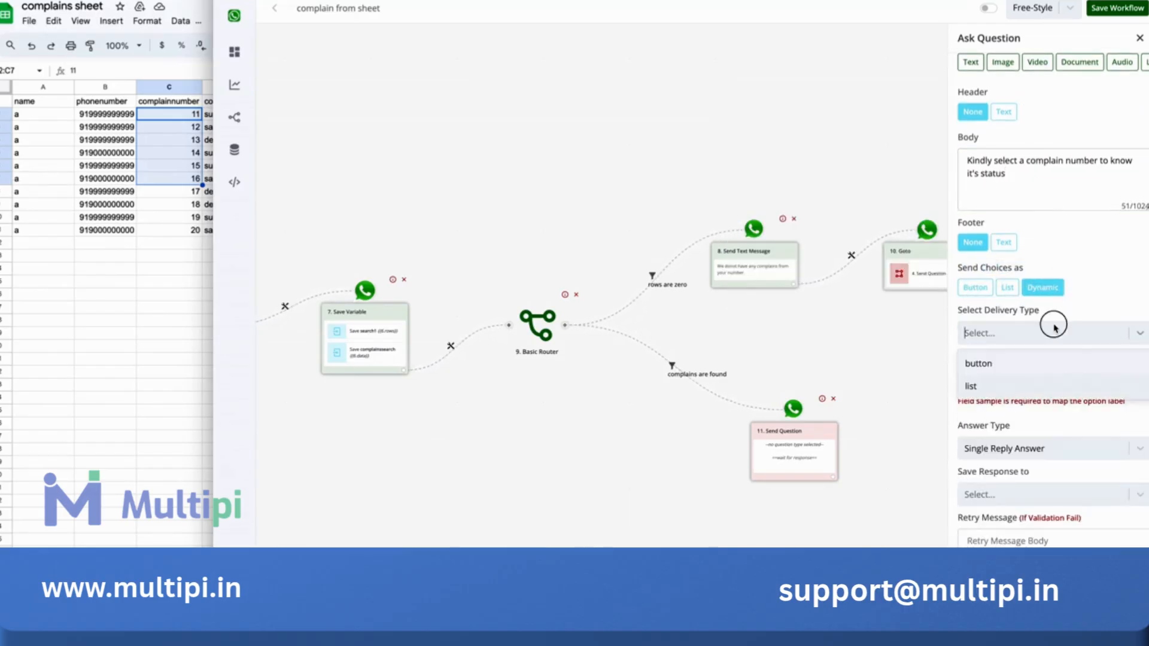
click(1002, 388)
click(1006, 379)
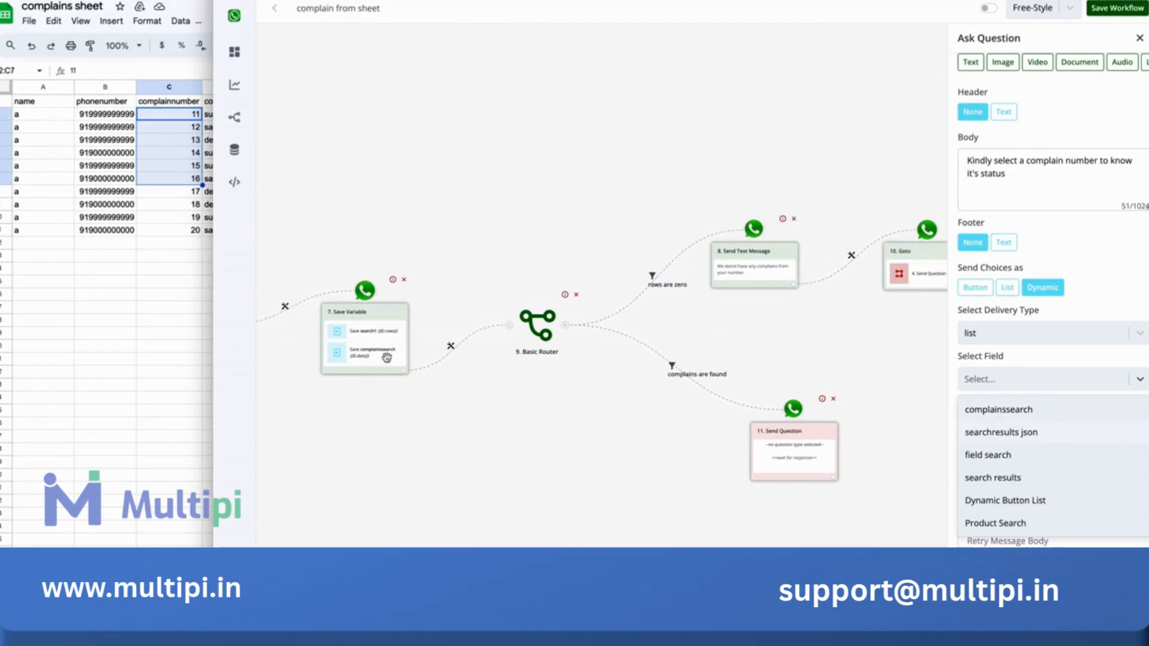
click(987, 409)
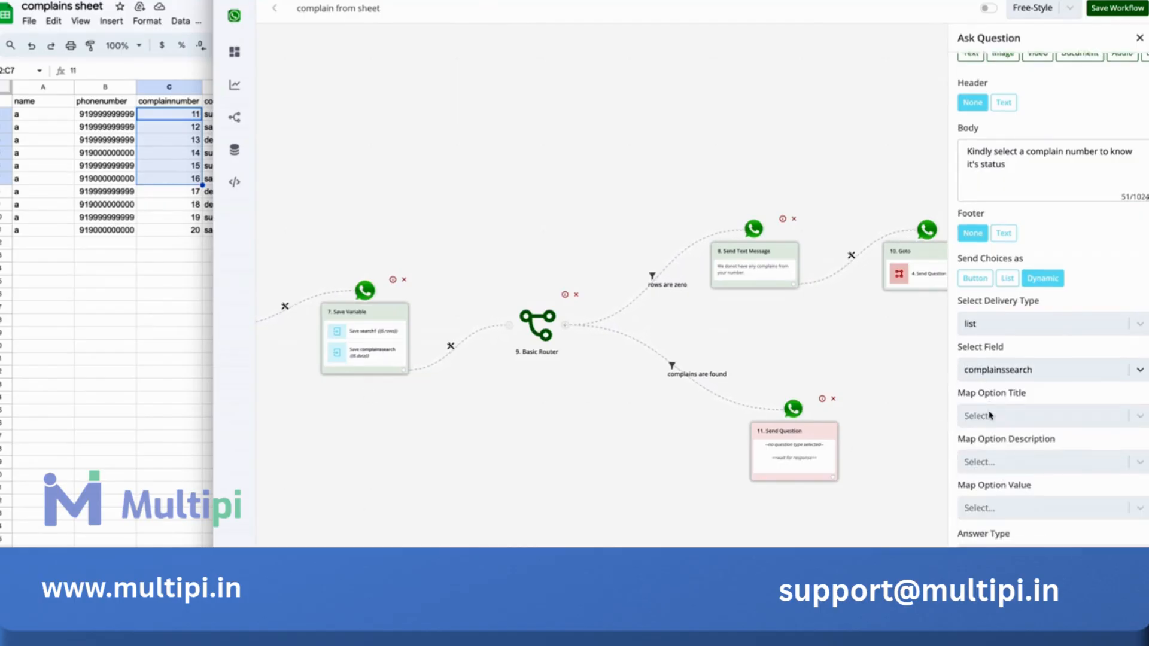
Map the option title and value to {{item.complainnumber}} and the option description to {{item.complaincategory}}, and save the question
scroll(996, 395, down, 2)
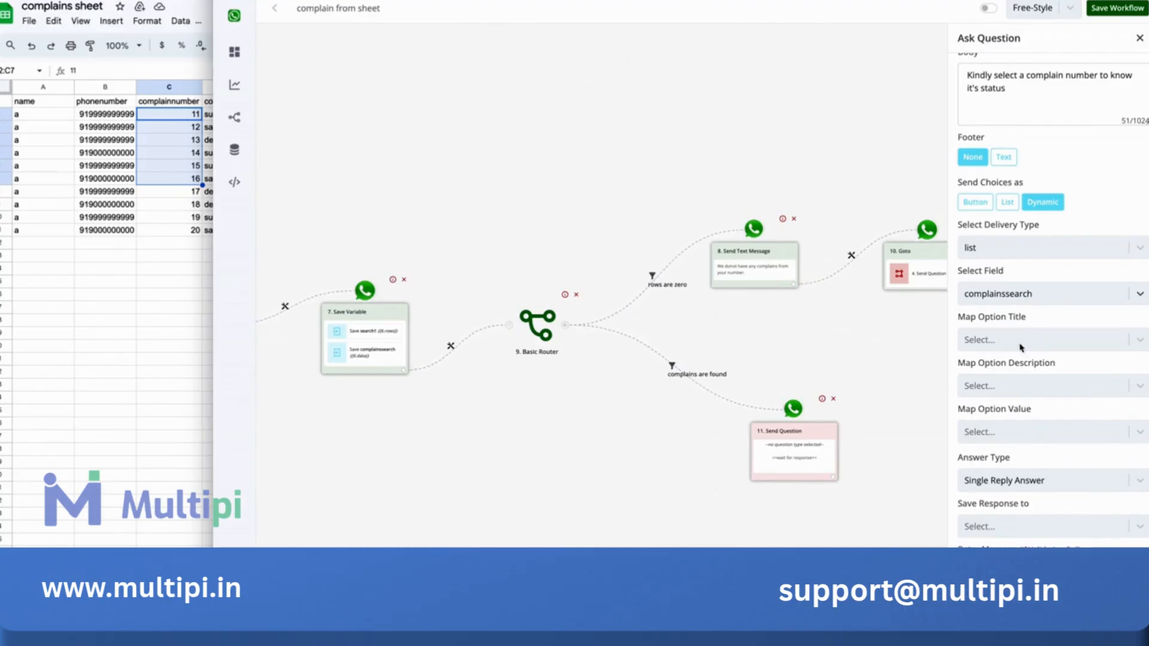
click(1020, 347)
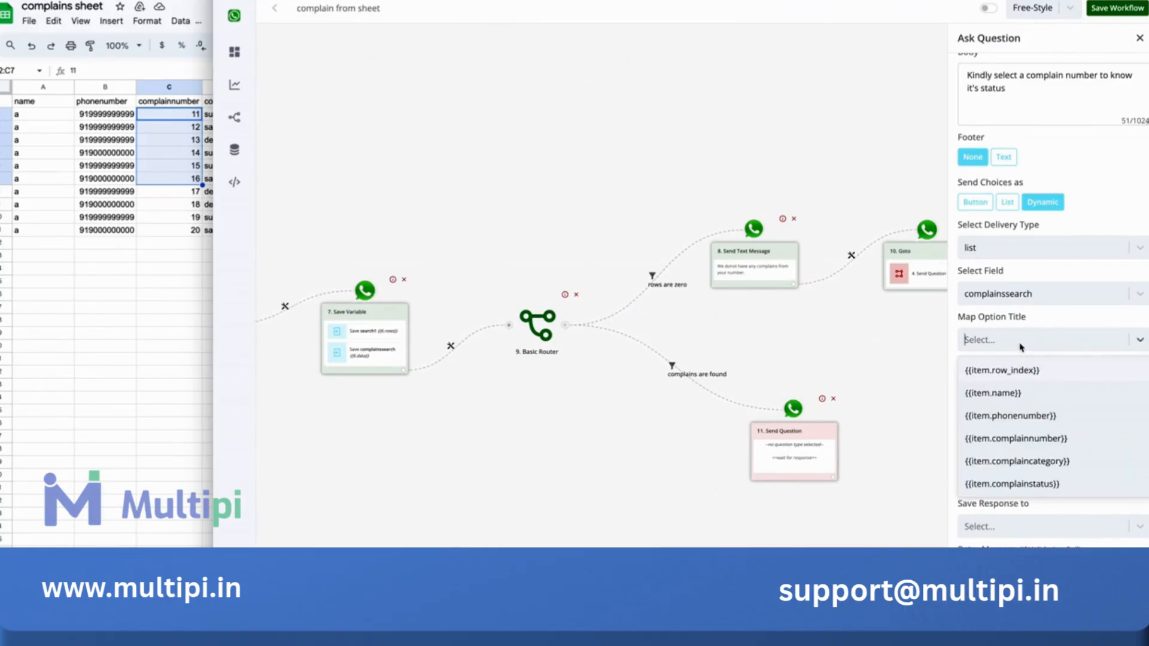
click(1032, 450)
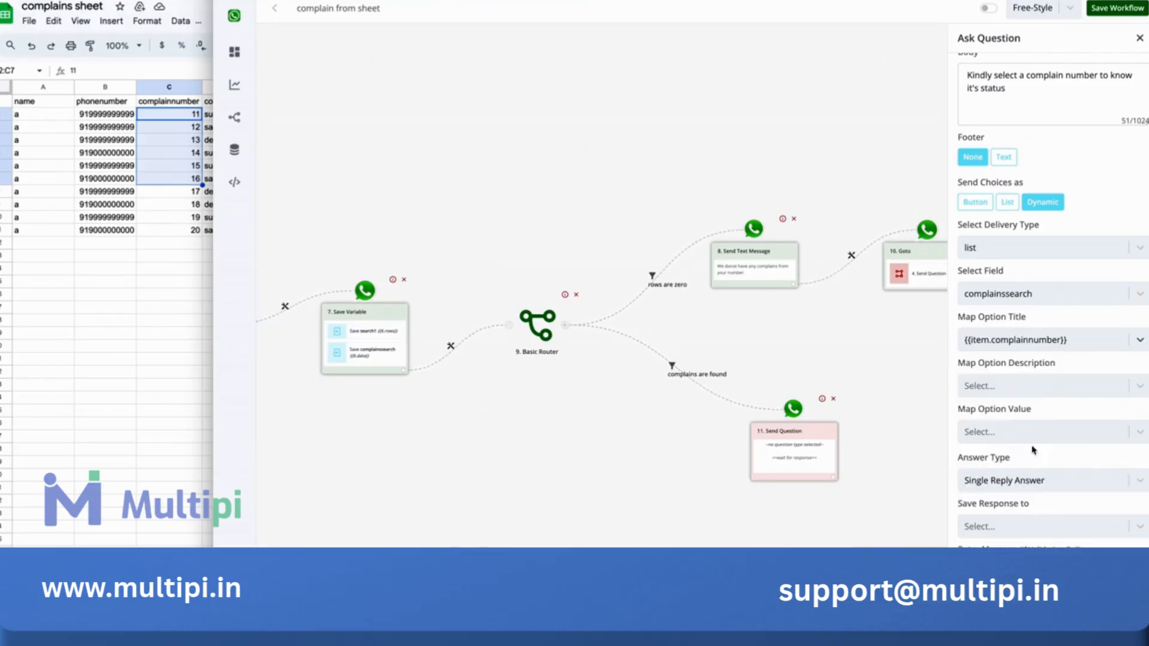
click(1056, 383)
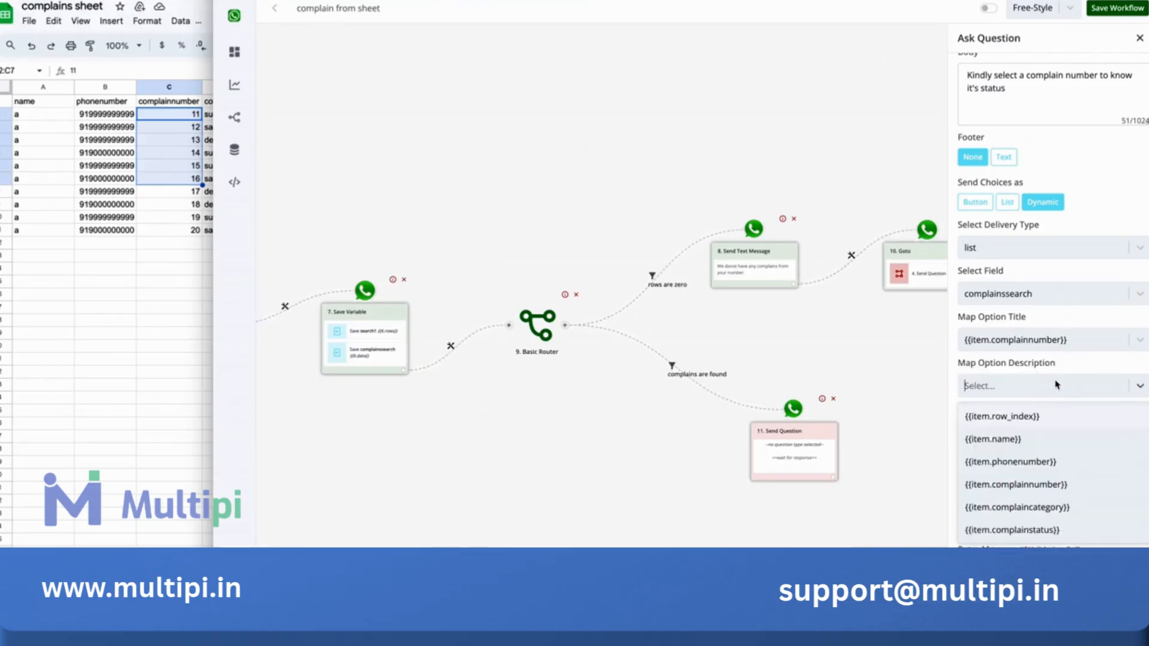
click(1050, 509)
click(1053, 441)
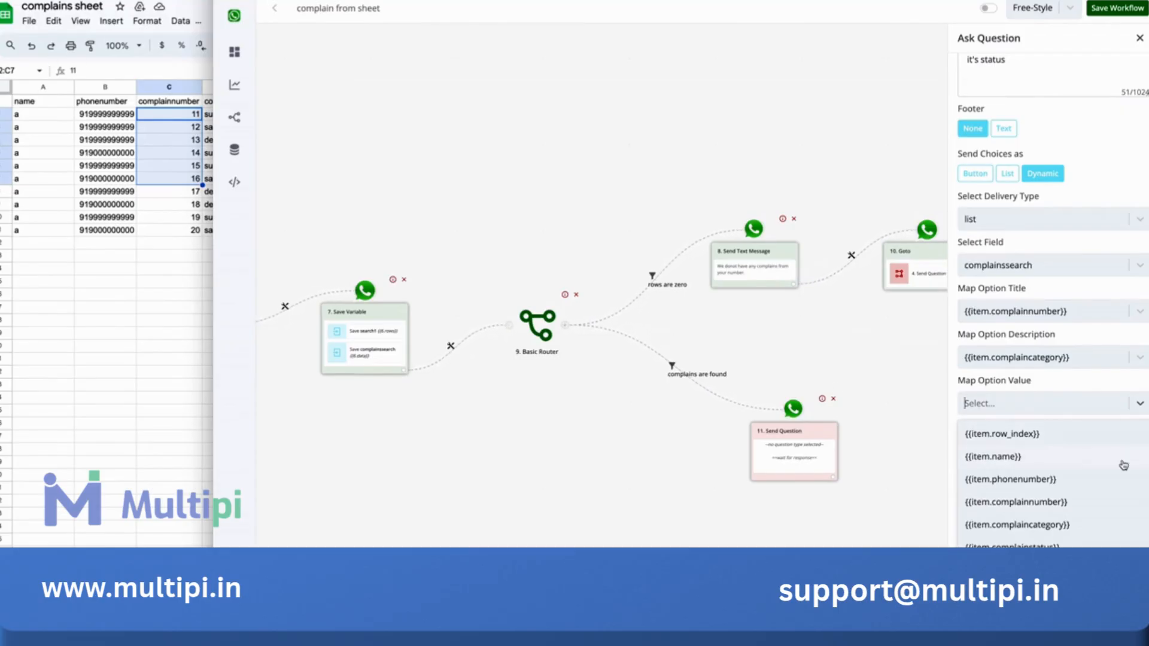
click(1071, 509)
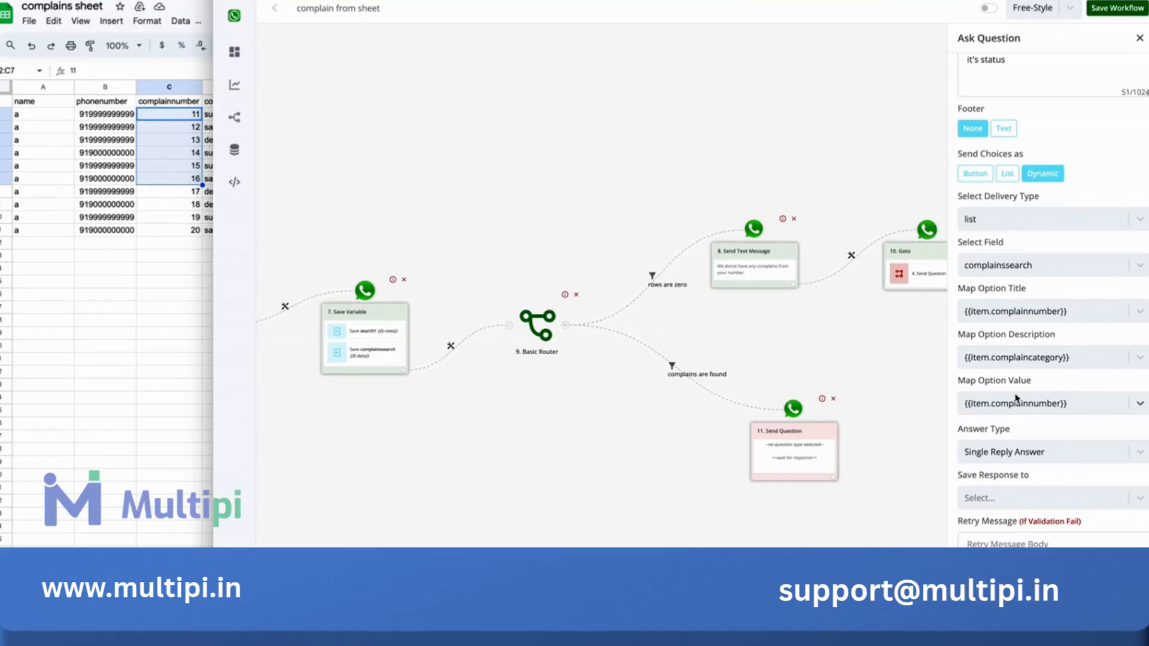
scroll(1015, 397, down, 2)
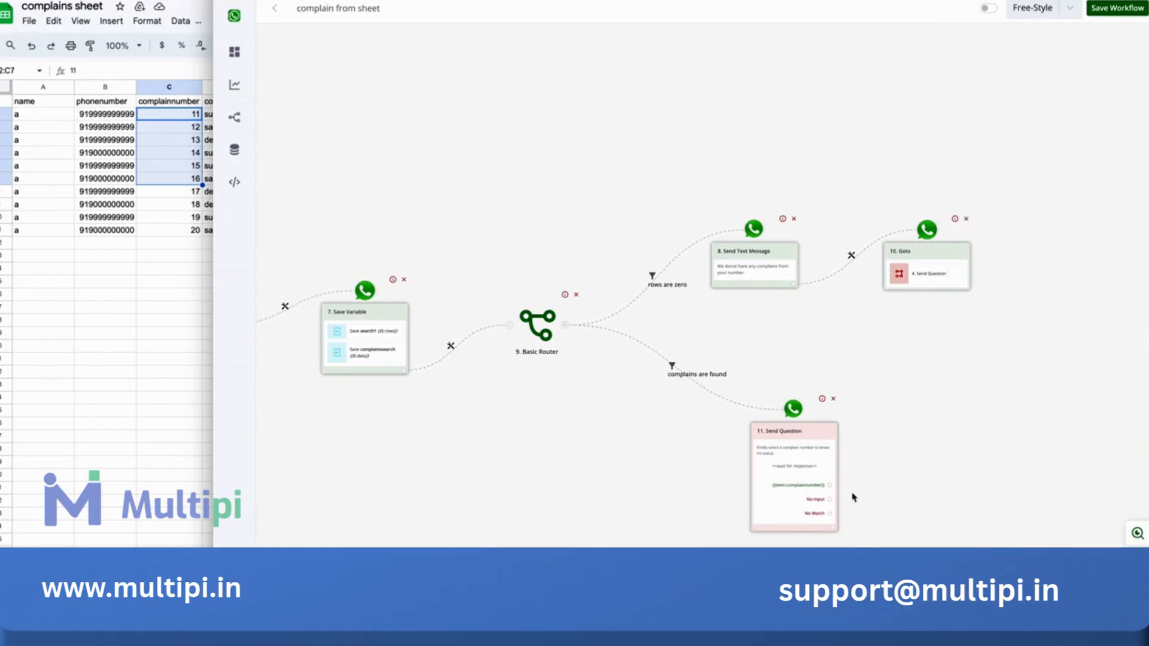
Add a Google Sheet Lookup Spreadsheet Rows action after the complain number question
click(833, 528)
drag(856, 543, 608, 429)
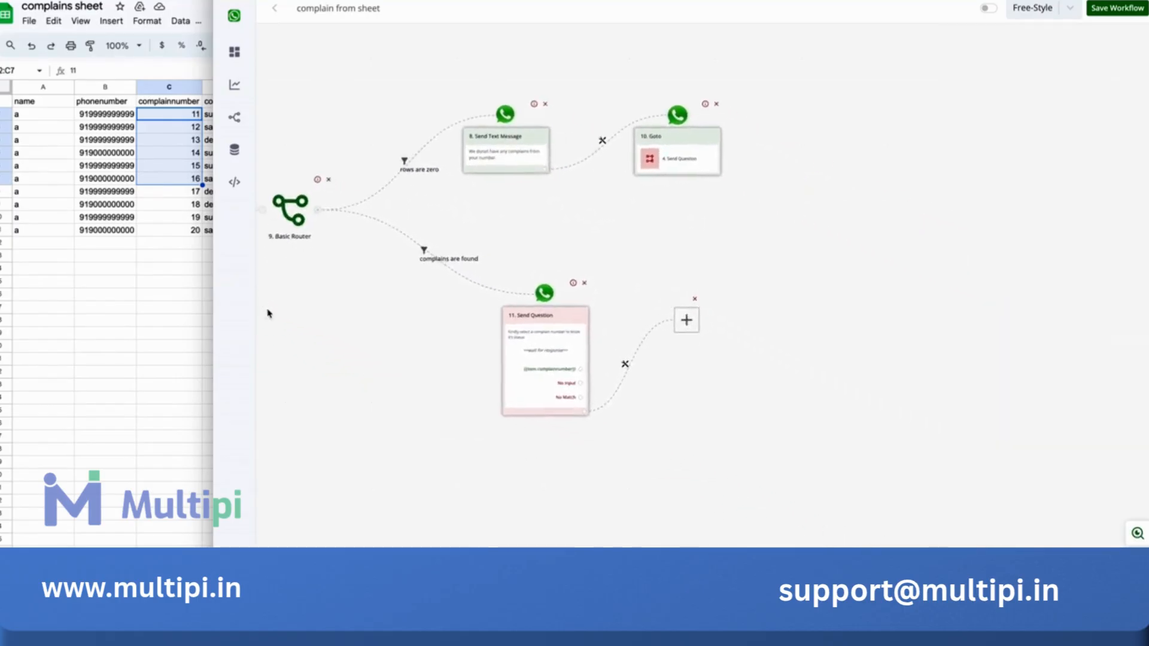
drag(371, 385, 664, 438)
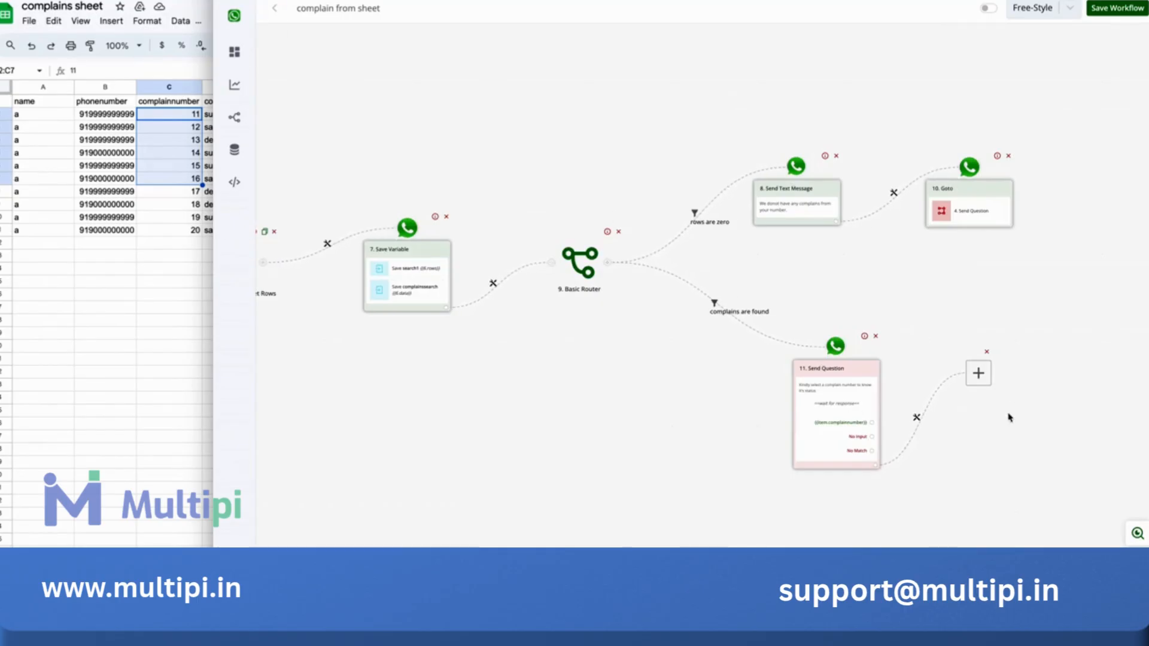
click(979, 375)
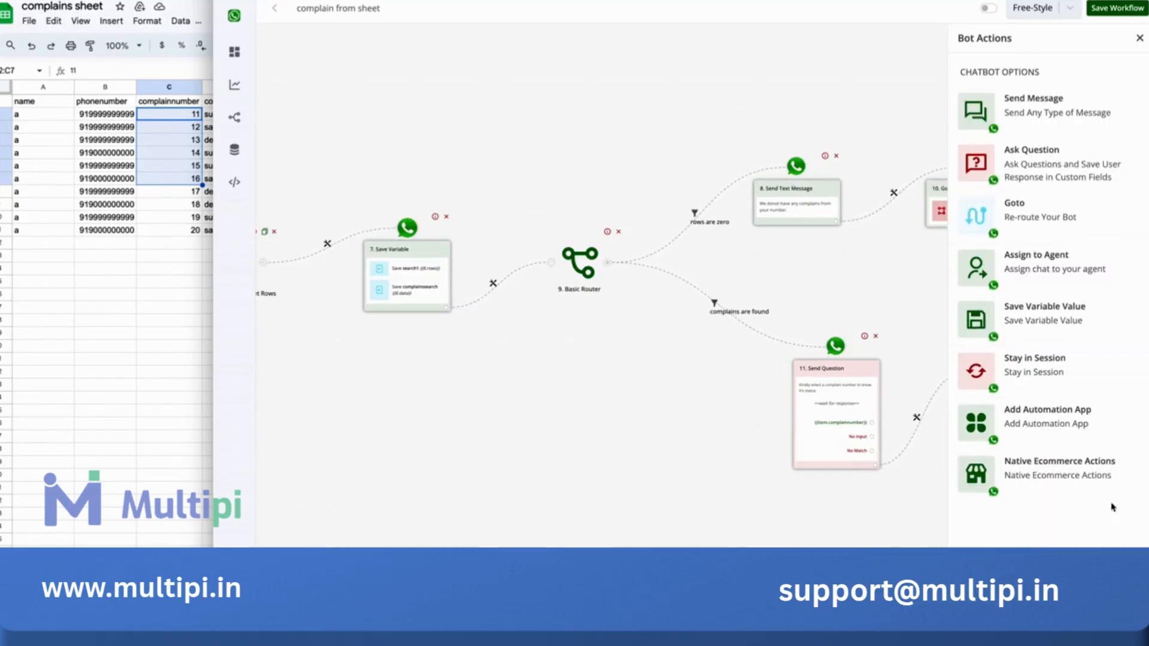
click(1076, 430)
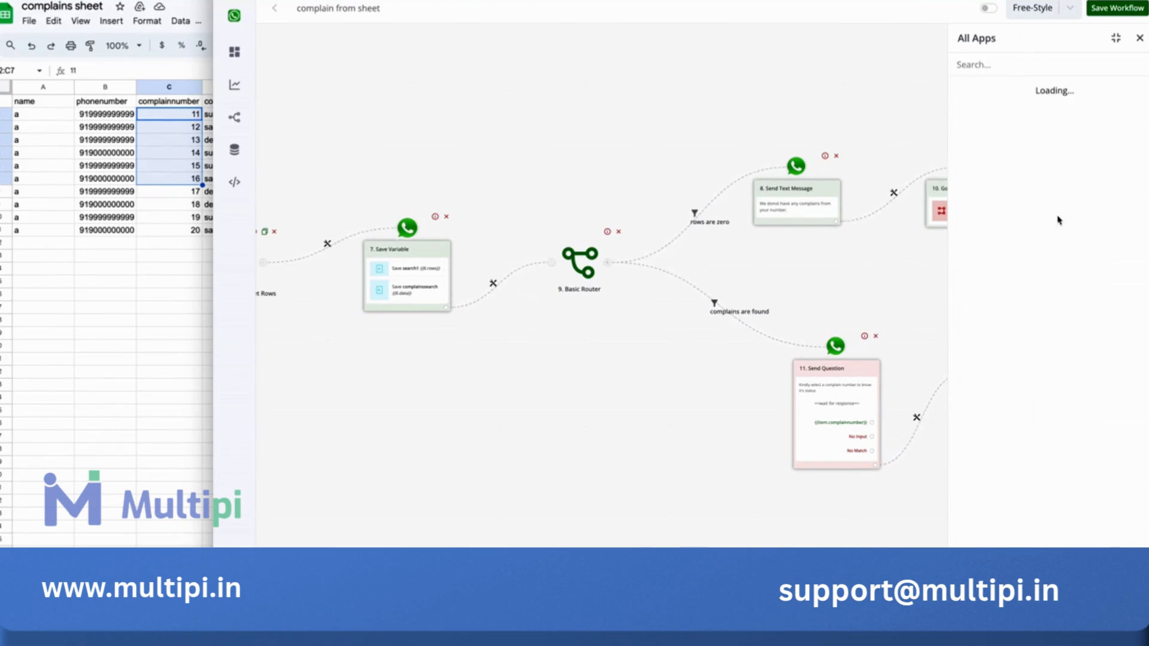
click(1049, 71)
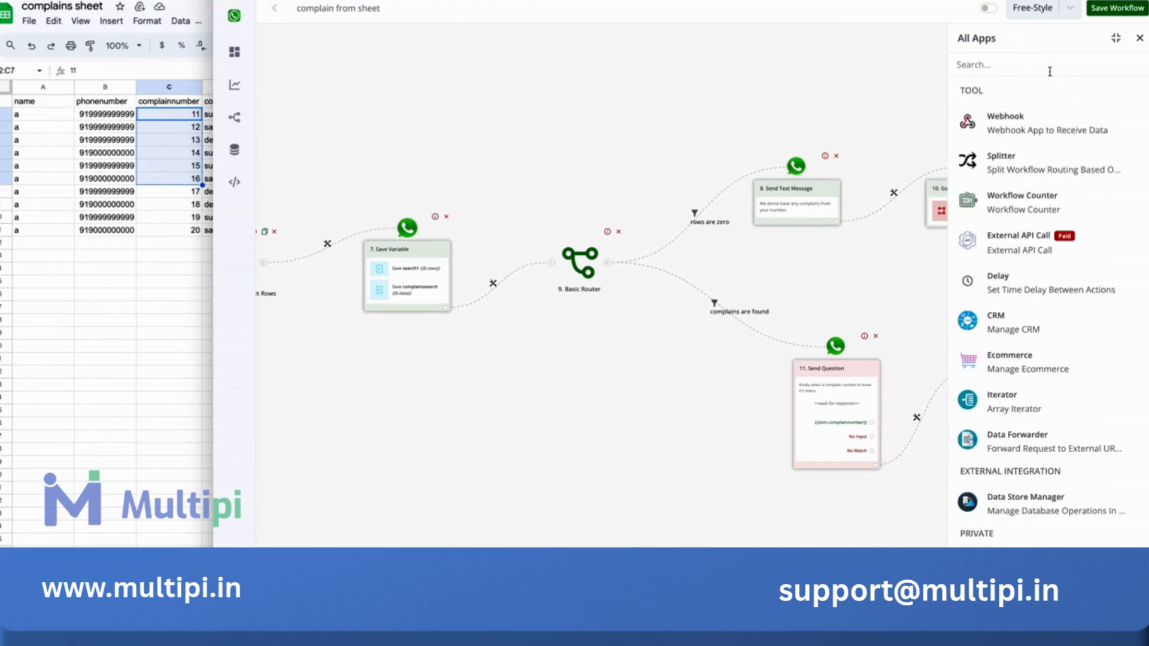
text(sheet)
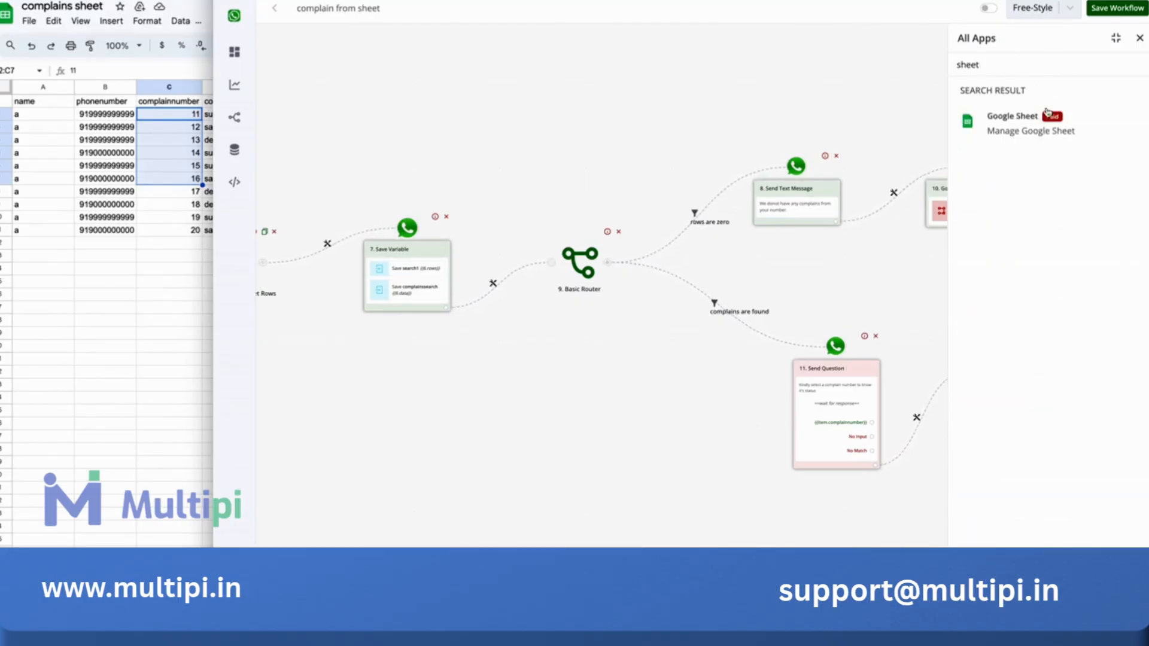
click(1041, 118)
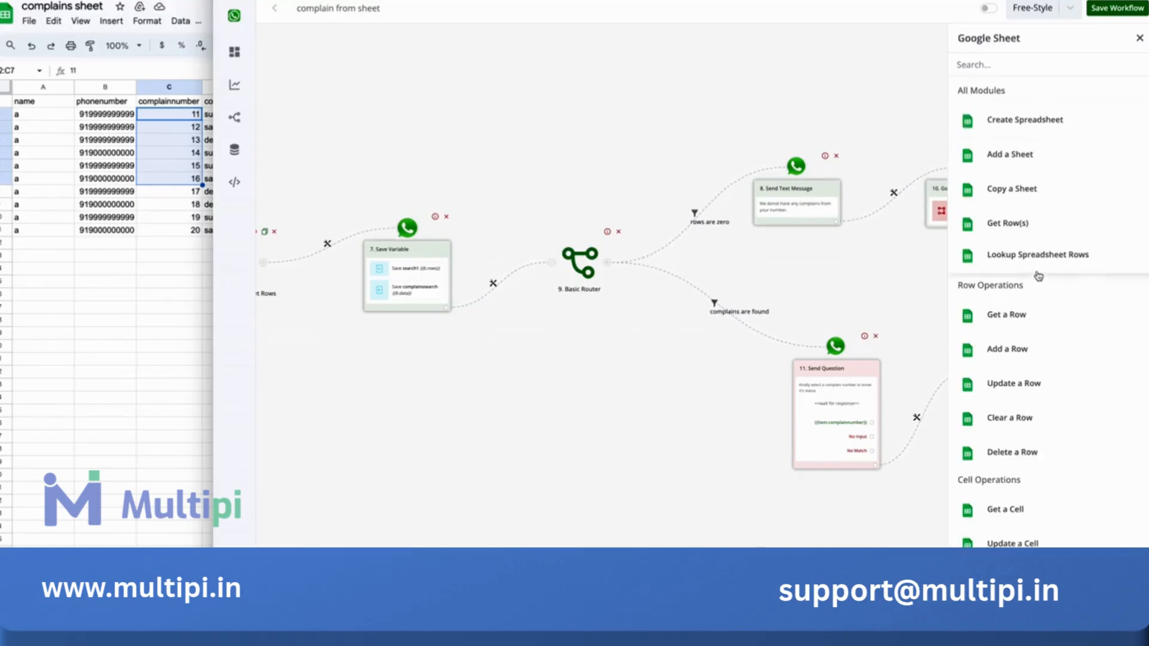
click(1038, 271)
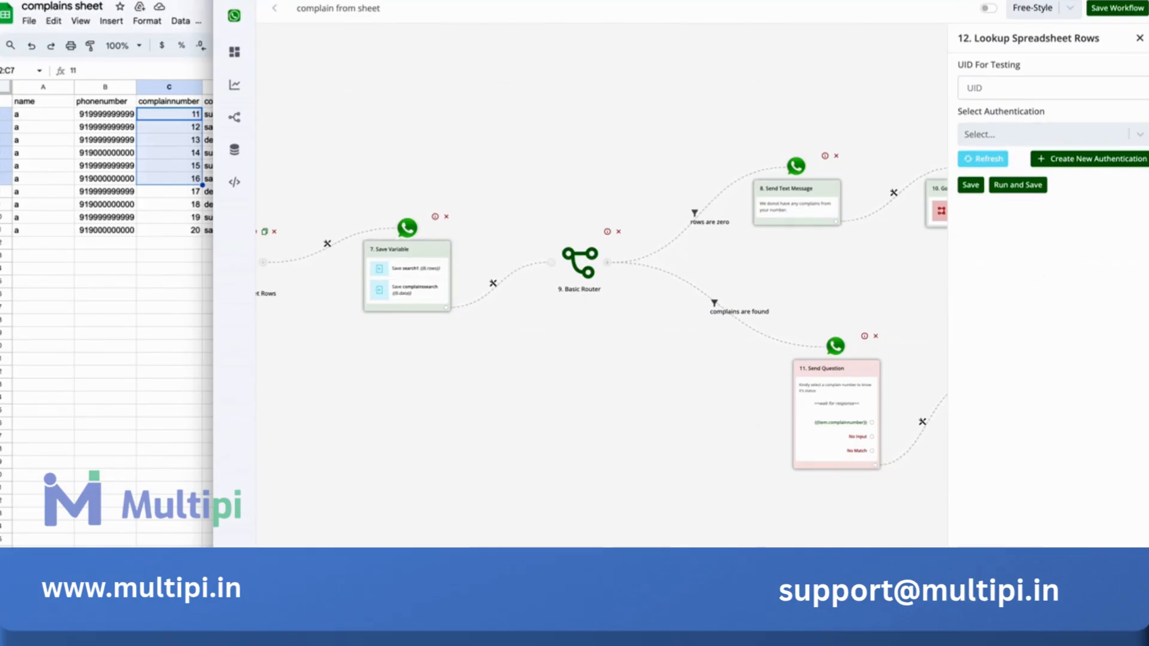
Connect the lookup to Sheet1 of the complains sheet spreadsheet using the wainbox authentication
click(1144, 134)
click(1144, 134)
click(1144, 134)
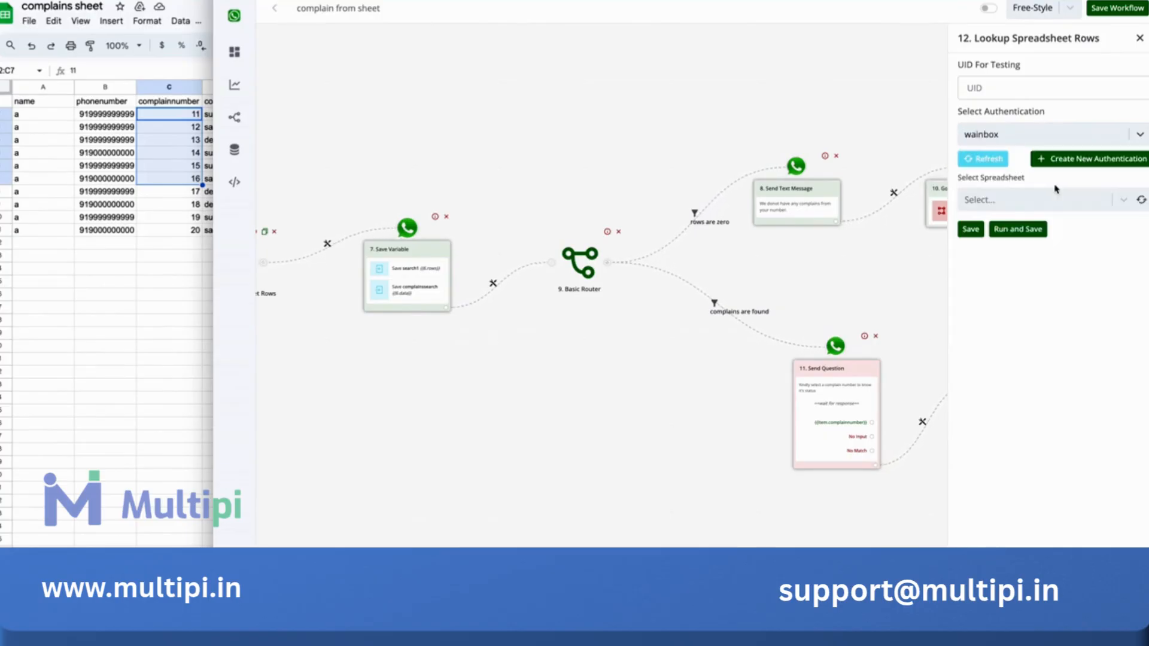
click(1142, 201)
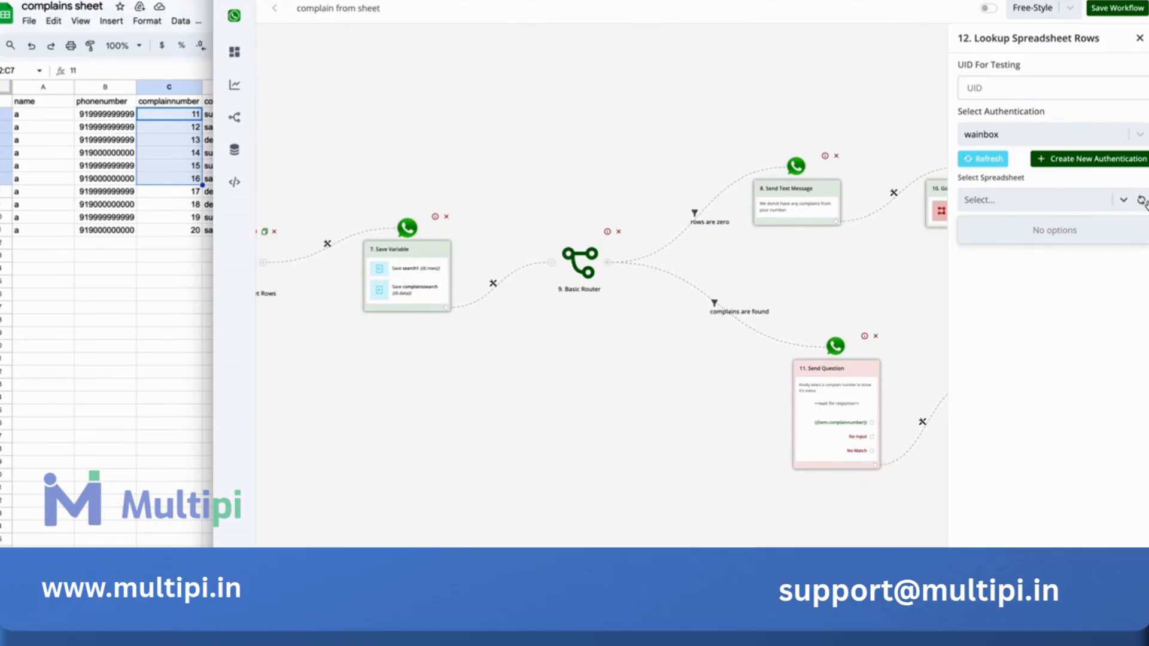
click(1068, 233)
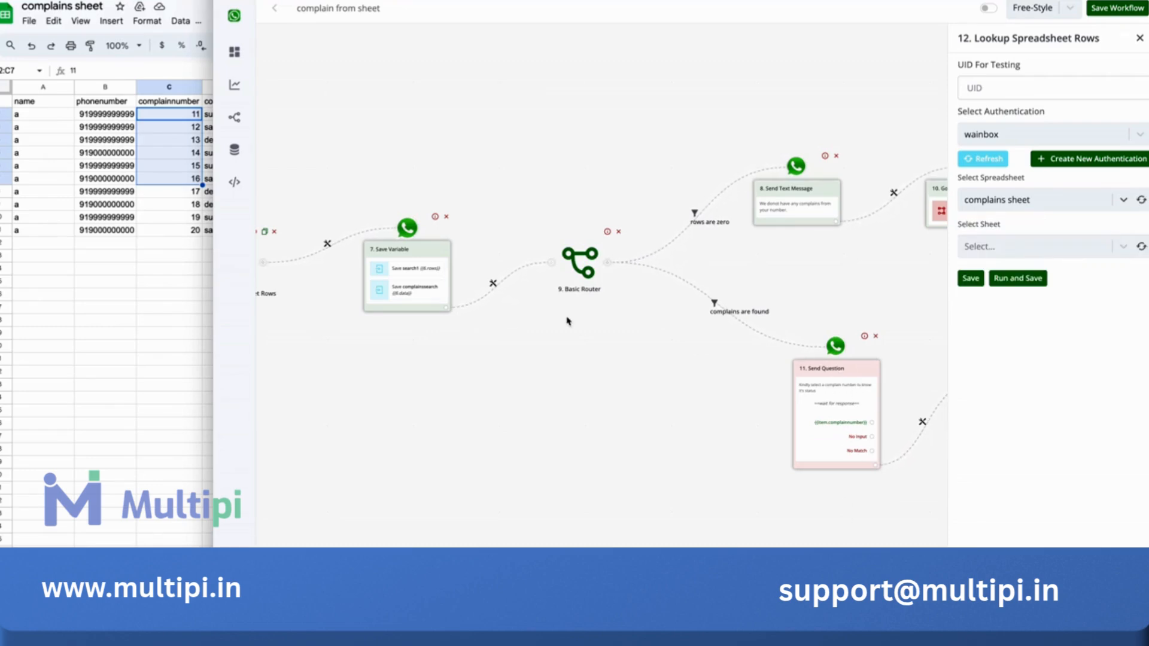
click(1140, 248)
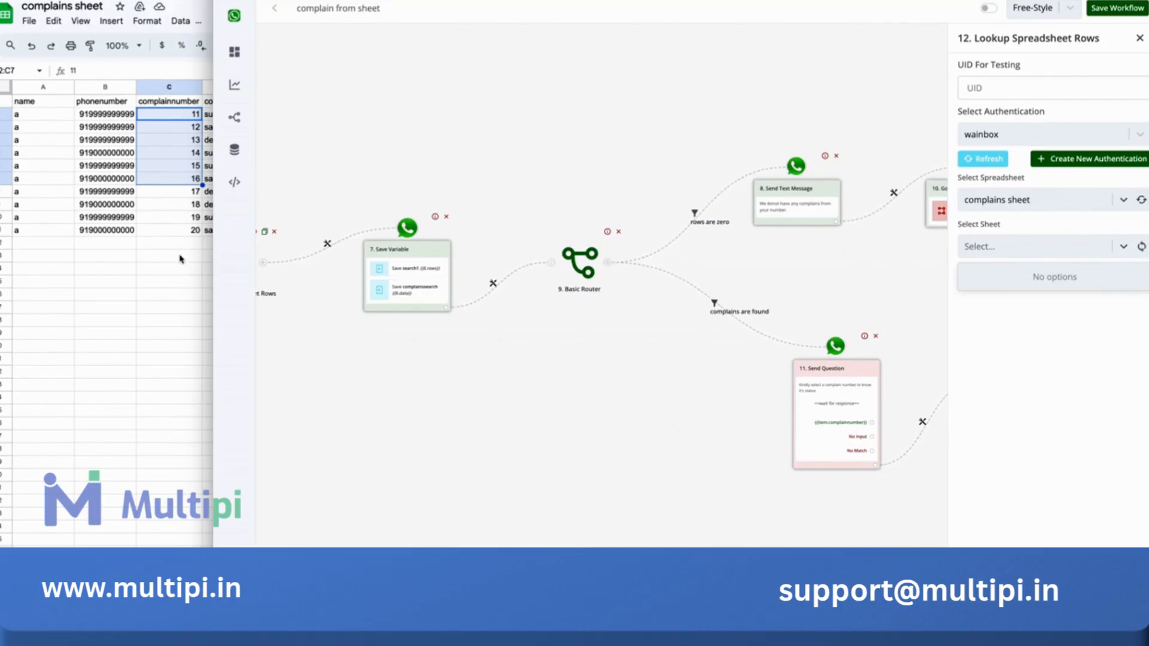
click(188, 306)
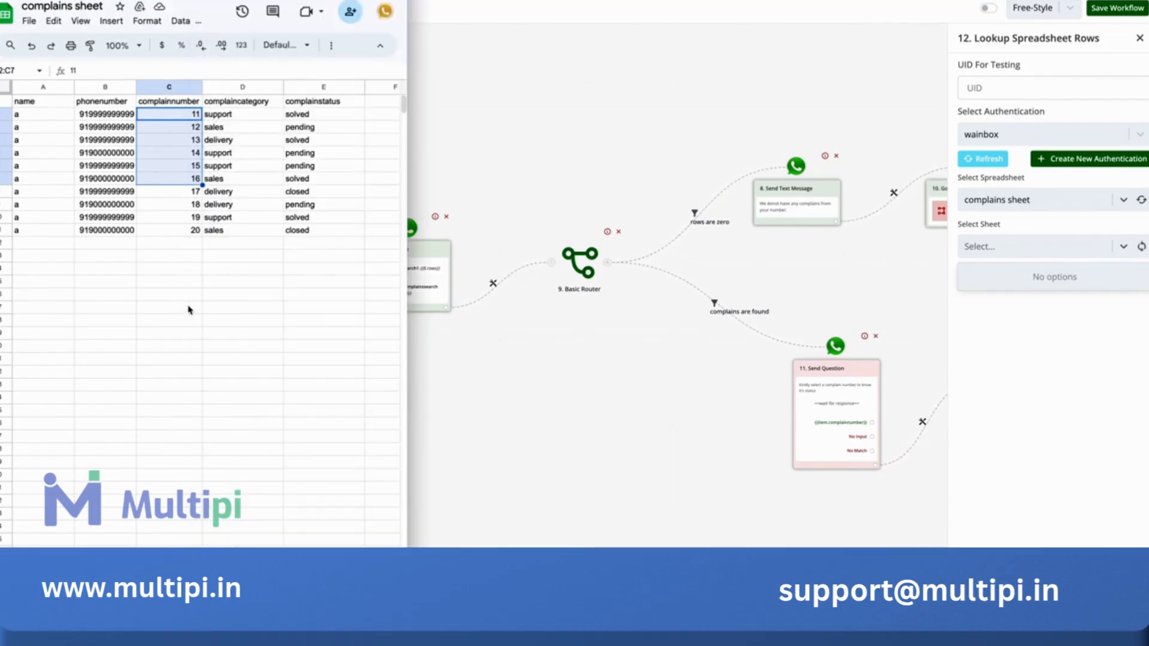
drag(210, 308, 197, 308)
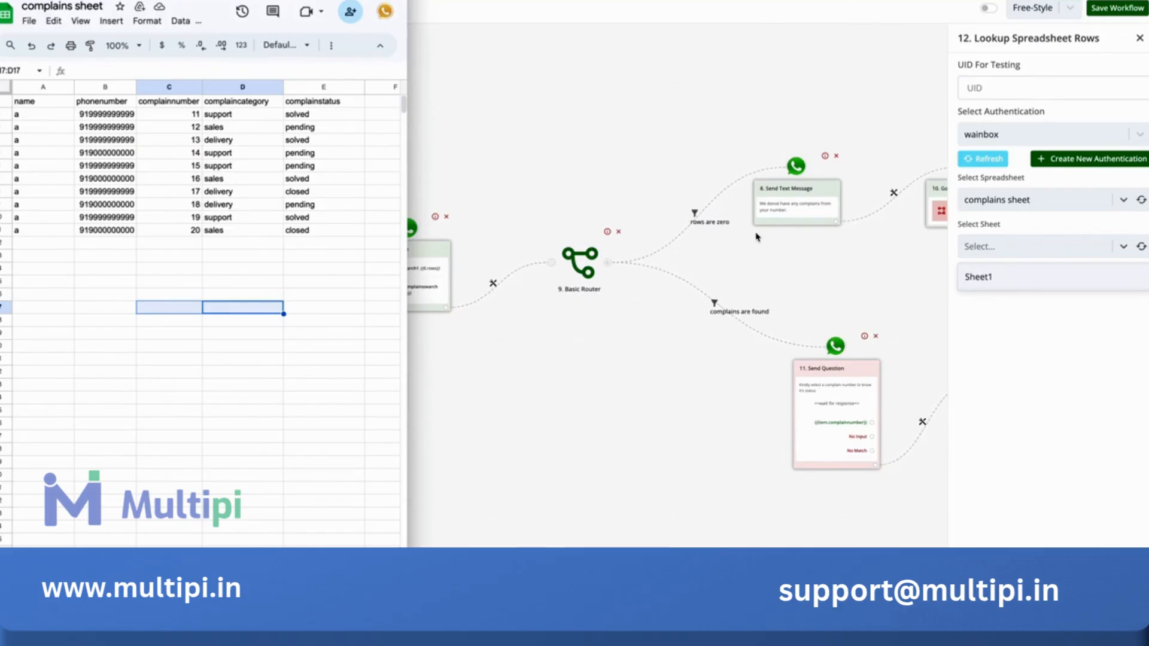
click(1033, 285)
click(1026, 276)
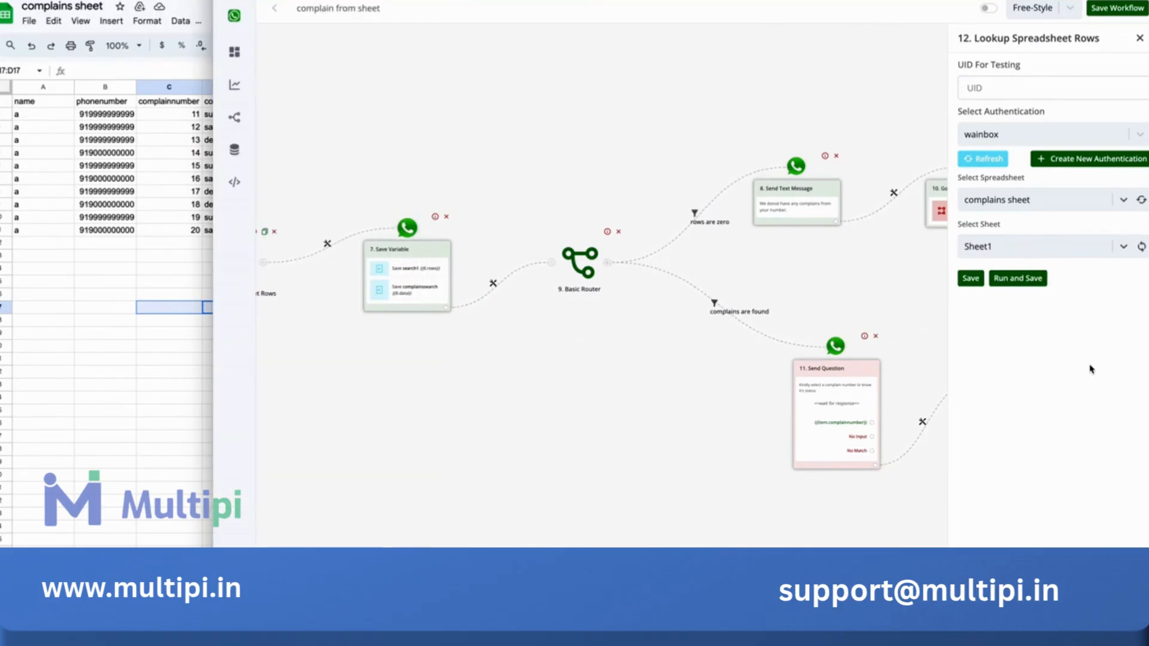
Set the lookup to column C with the condition Equal to (Number) and the search value {{last_button_title}}
click(1098, 299)
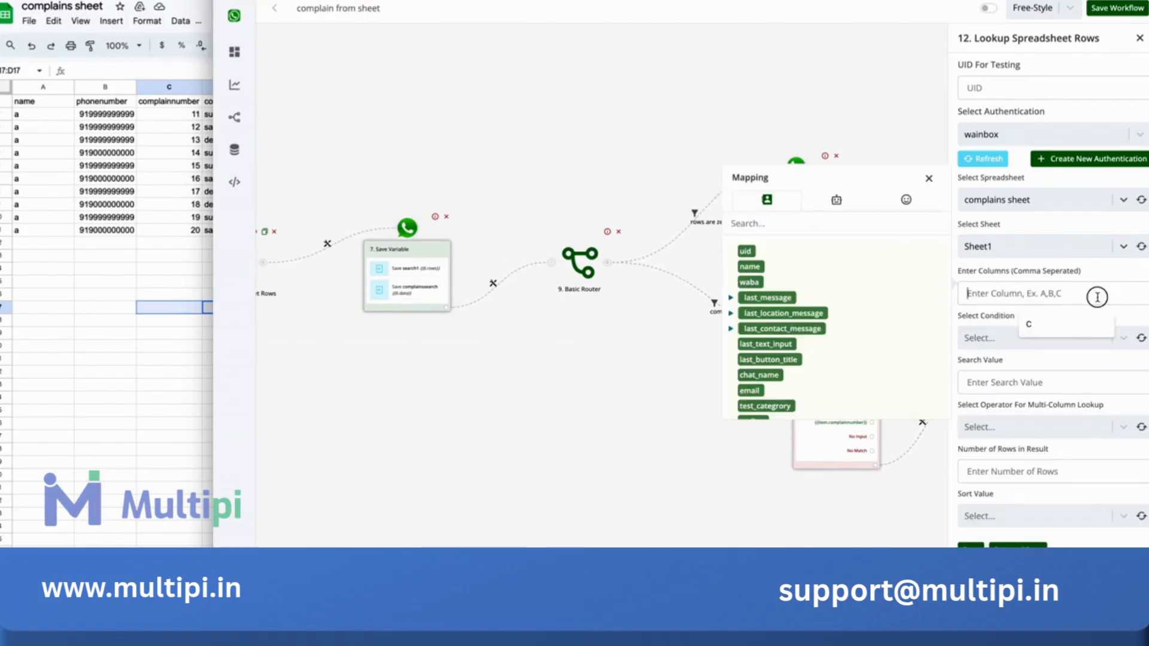
text(C)
click(1056, 340)
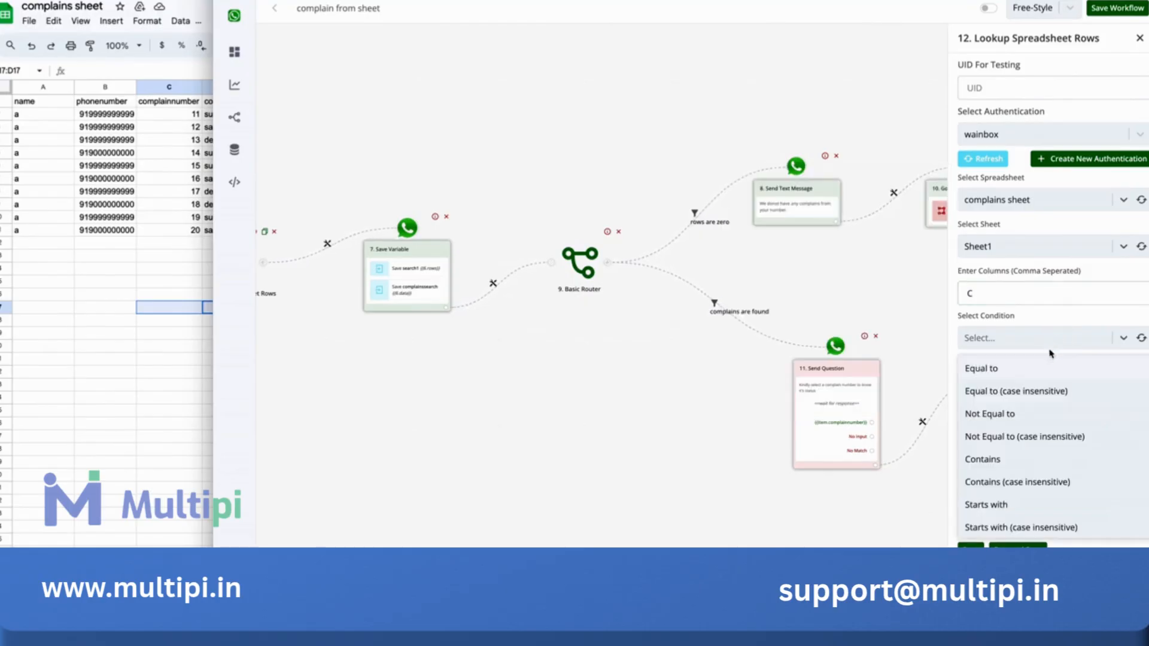
scroll(1022, 480, down, 3)
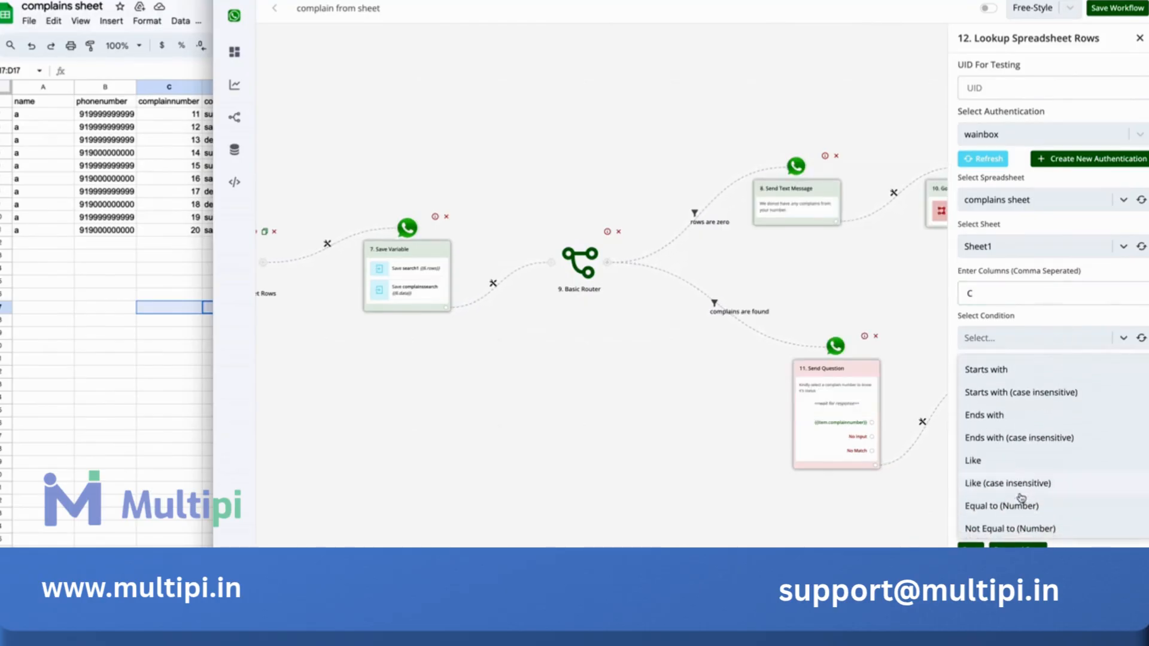
scroll(1018, 494, down, 1)
click(1011, 482)
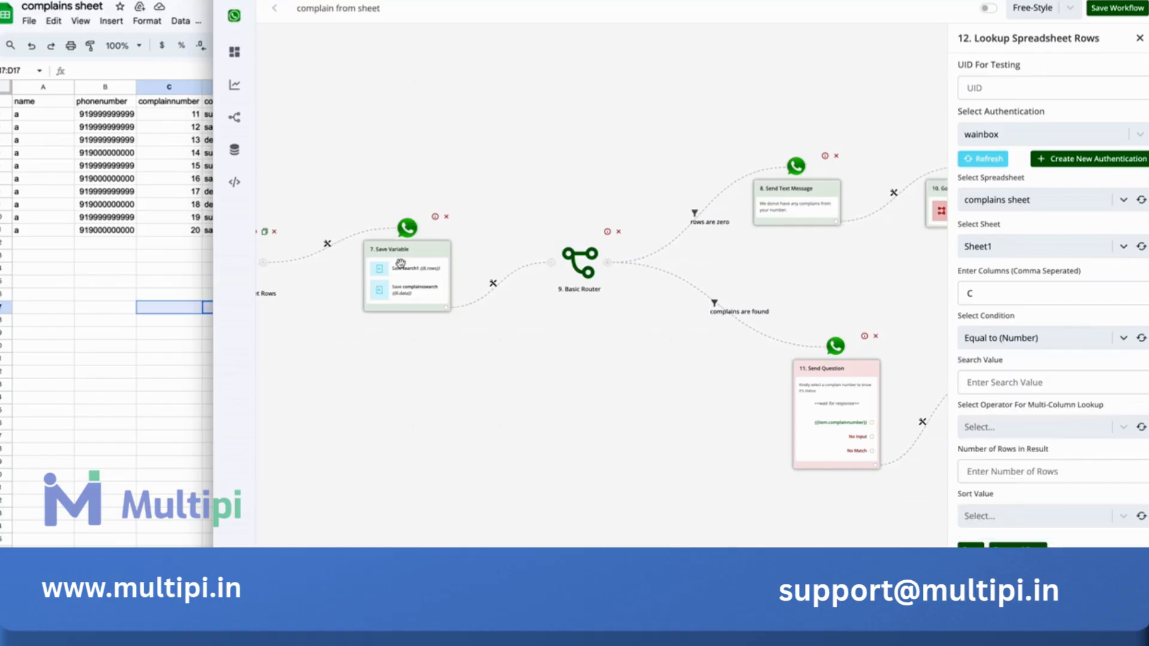
click(1041, 384)
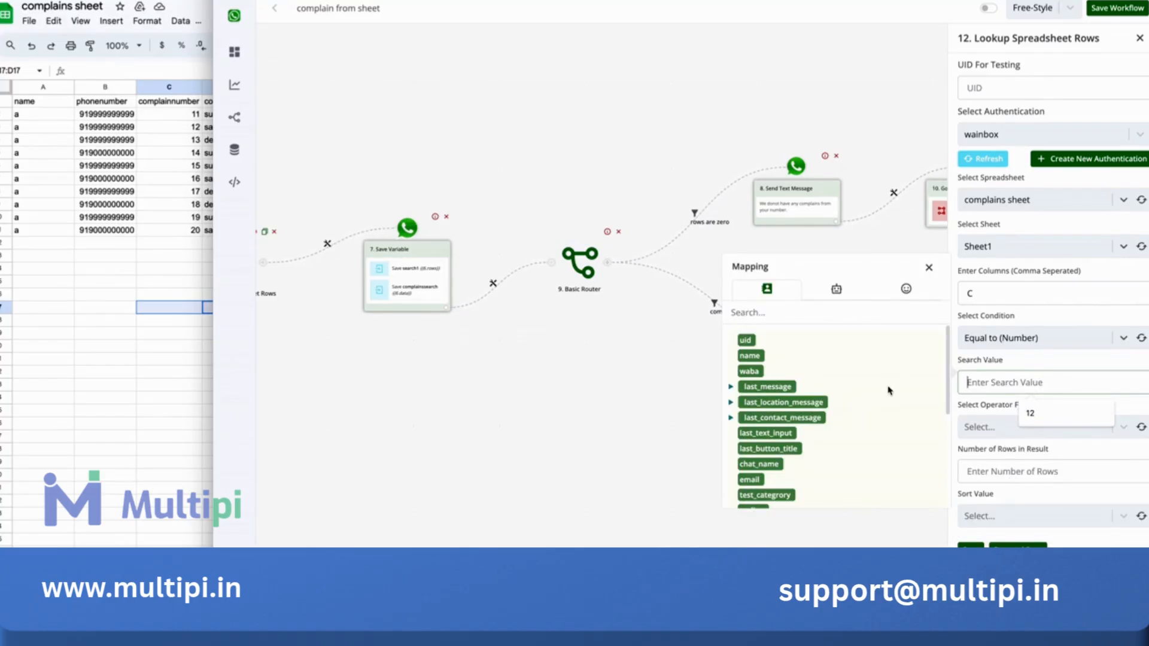
click(771, 449)
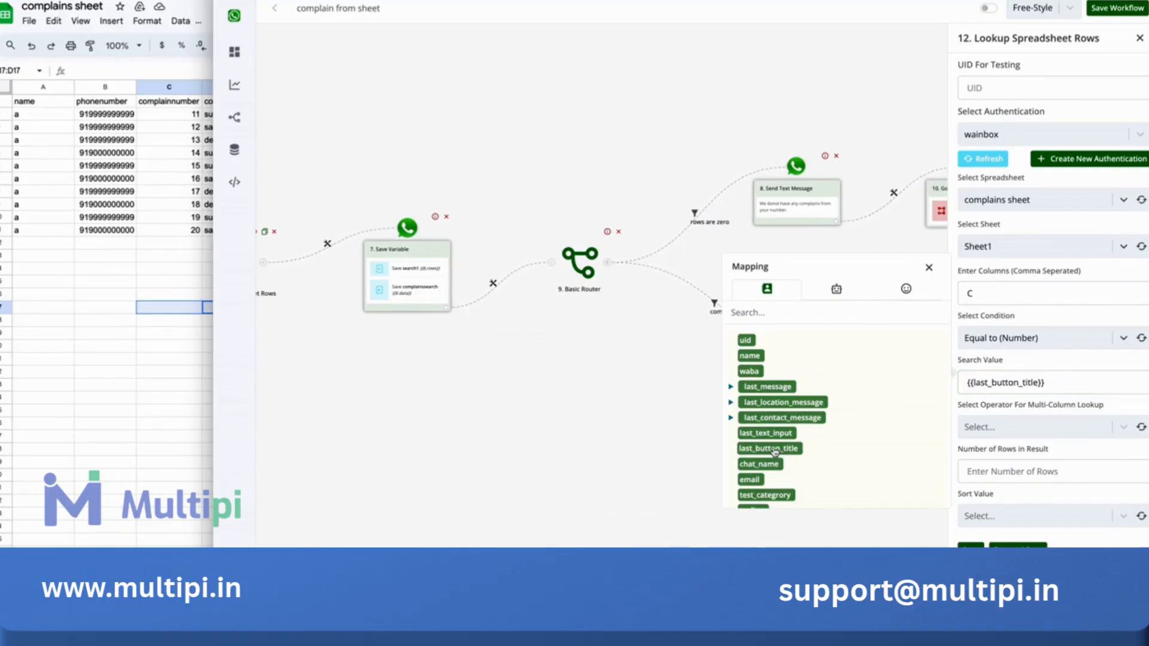
click(938, 266)
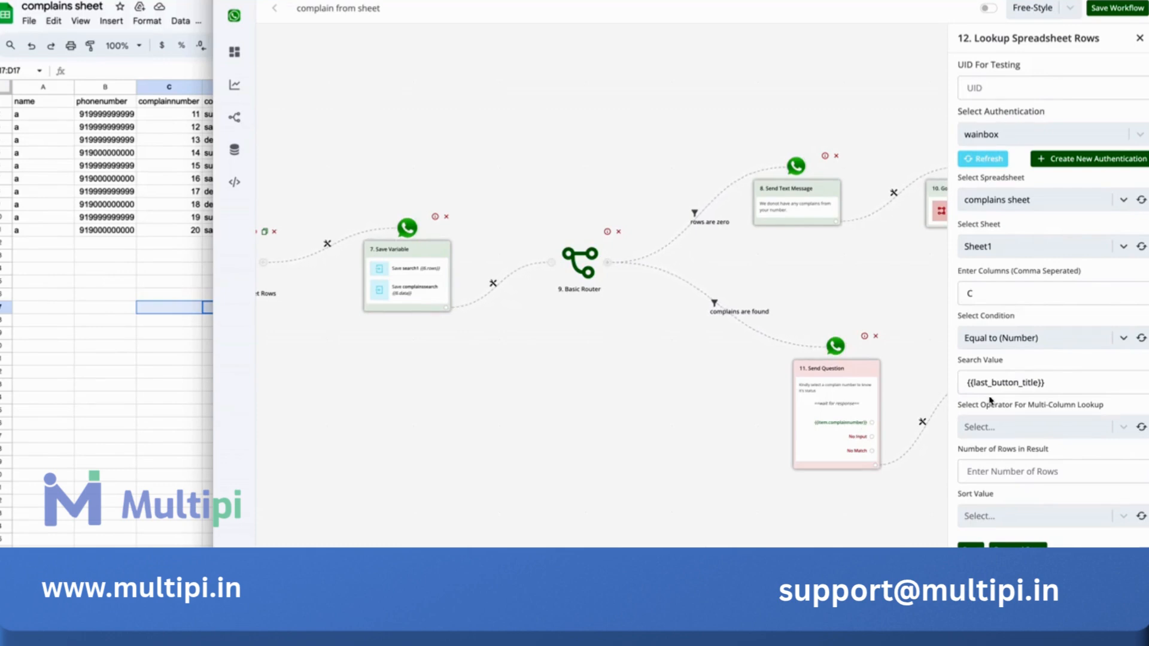
Set the multi-column operator to AND, the number of rows in the result to 1 and the sort value to Bottom
click(1037, 425)
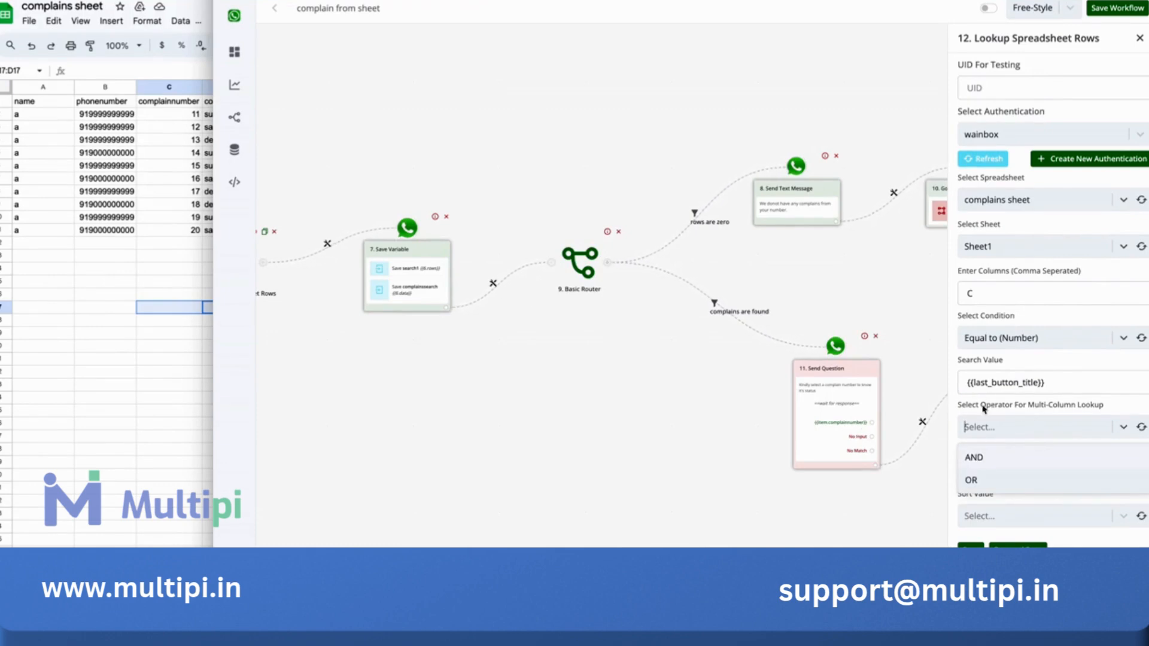
click(993, 460)
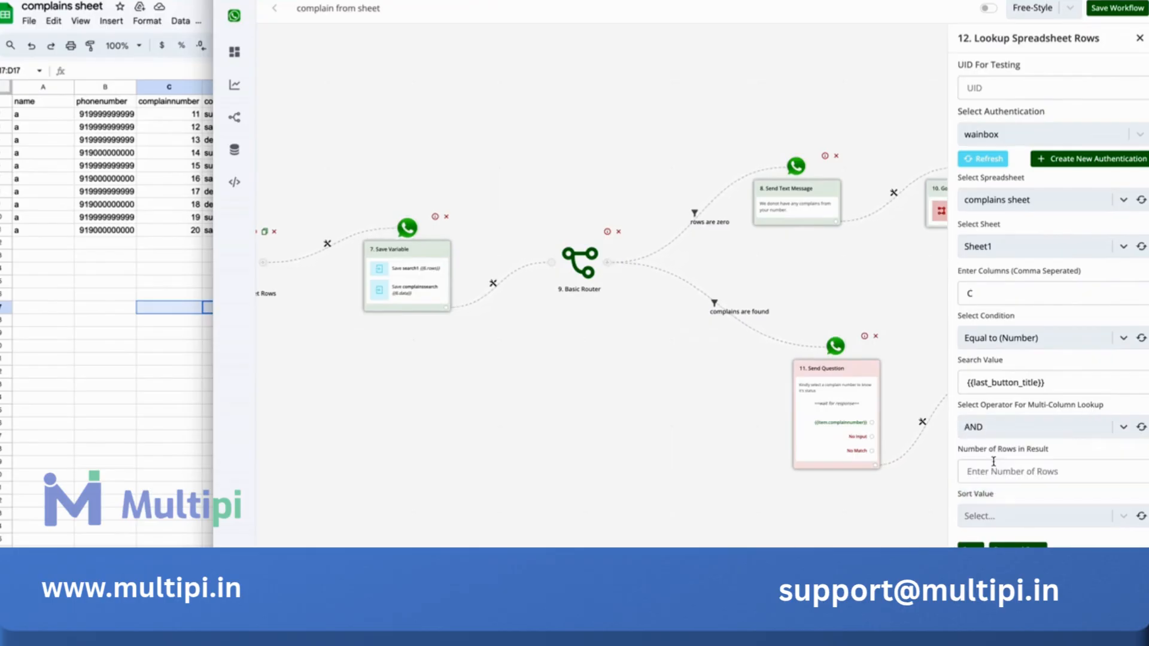
click(1101, 472)
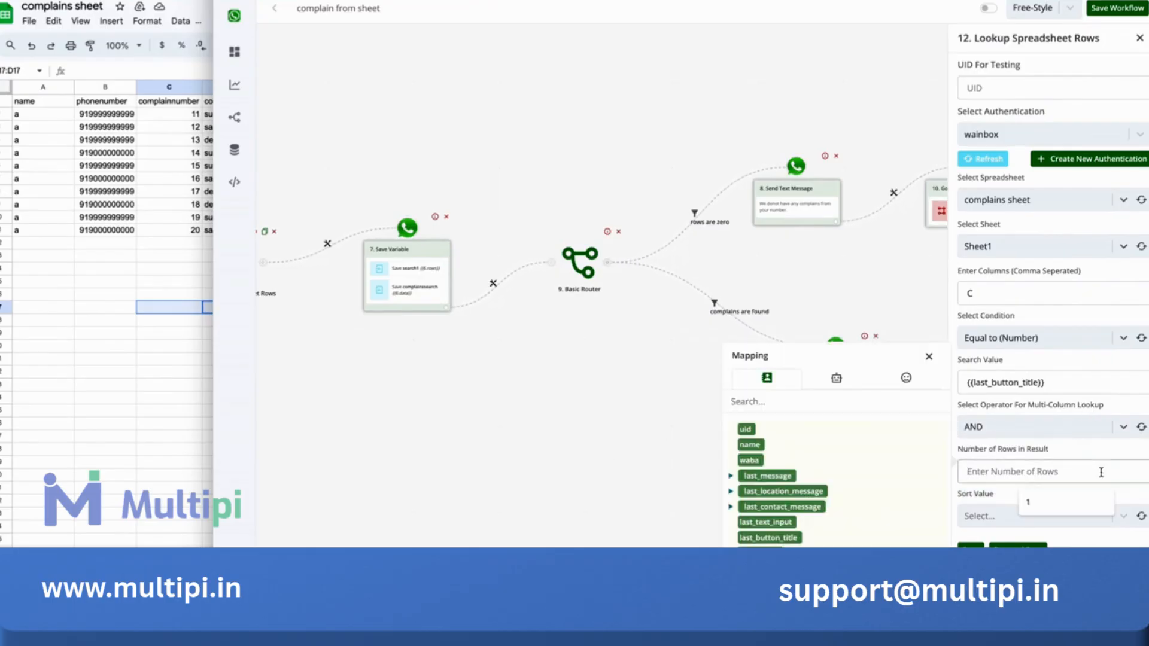
text(1)
click(1084, 514)
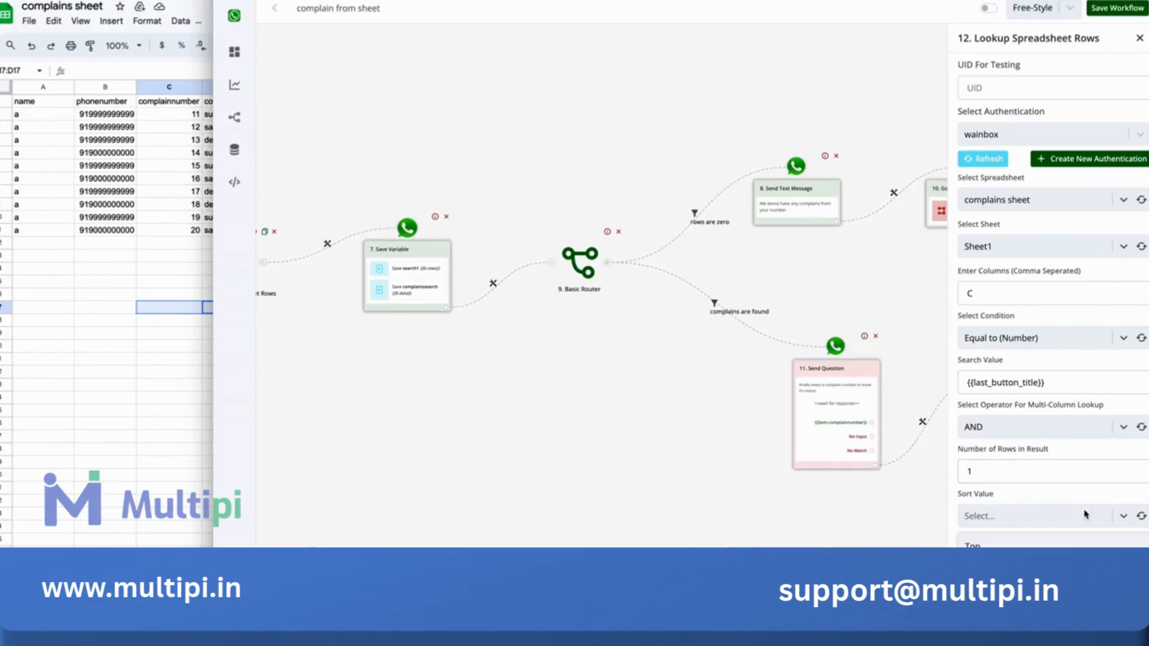
click(993, 569)
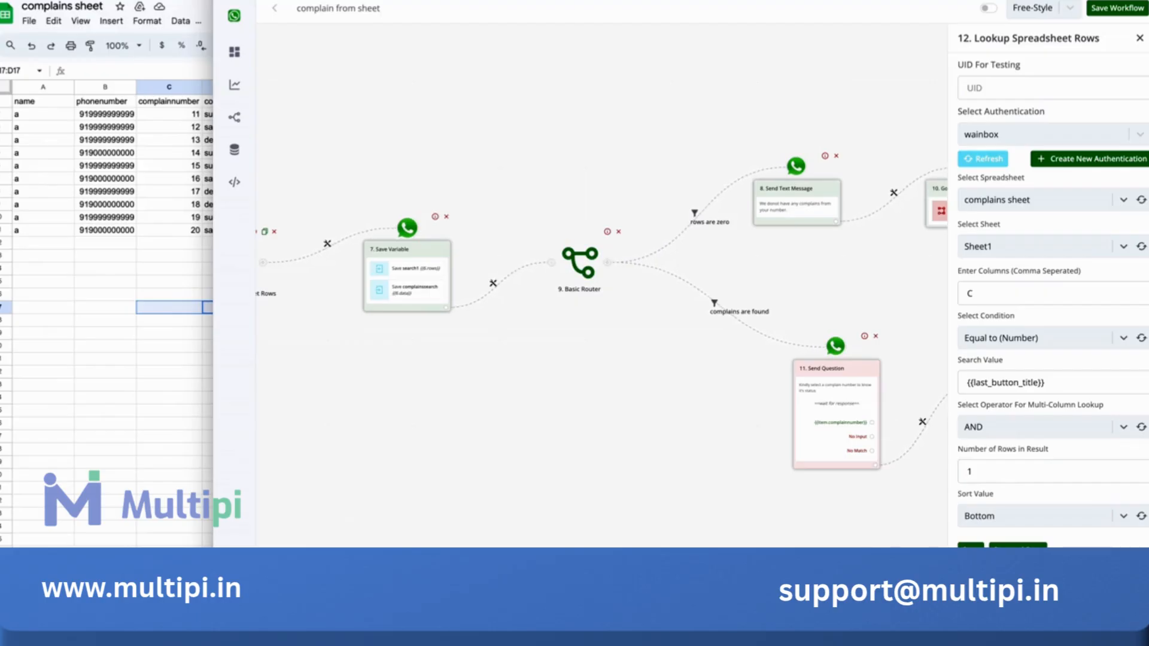
Run a test of the lookup with the search value 12 and inspect the captured response data
click(1093, 373)
key(ctrl+a)
key(BackSpace)
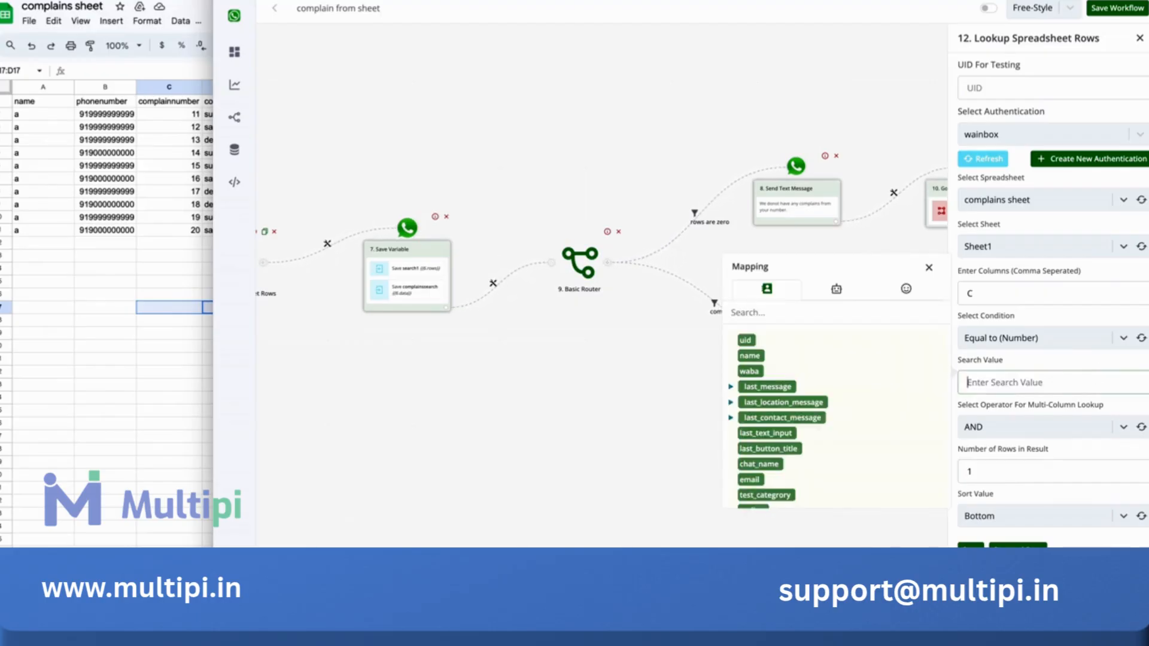
text(12)
drag(1089, 384, 953, 387)
click(1017, 546)
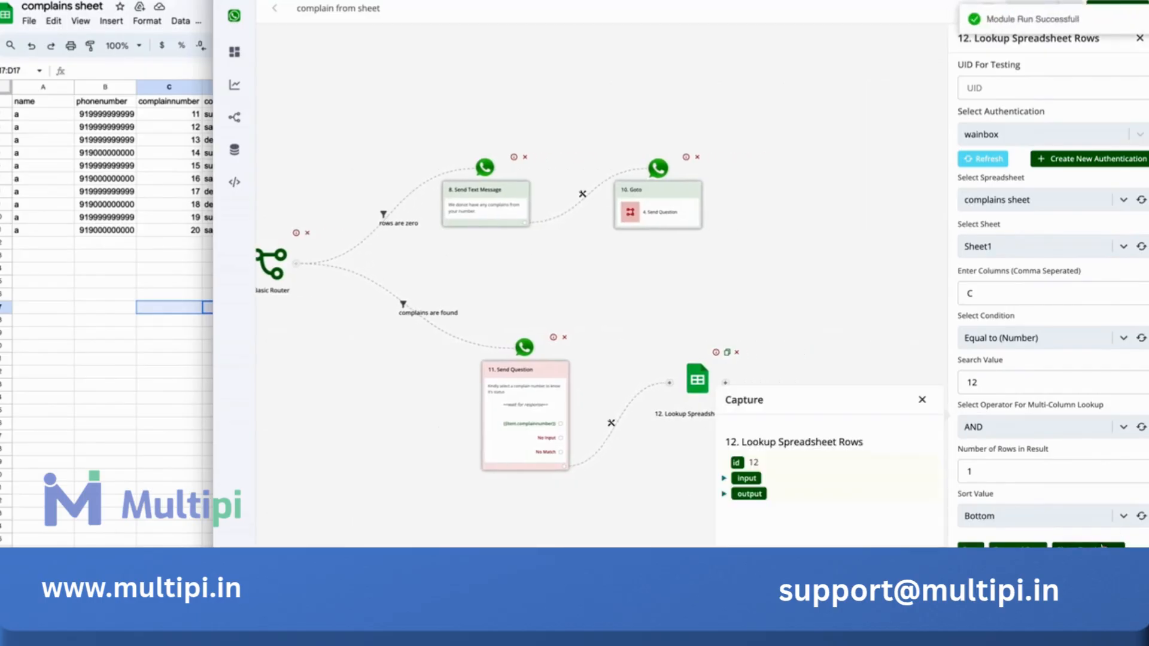
click(735, 491)
click(732, 525)
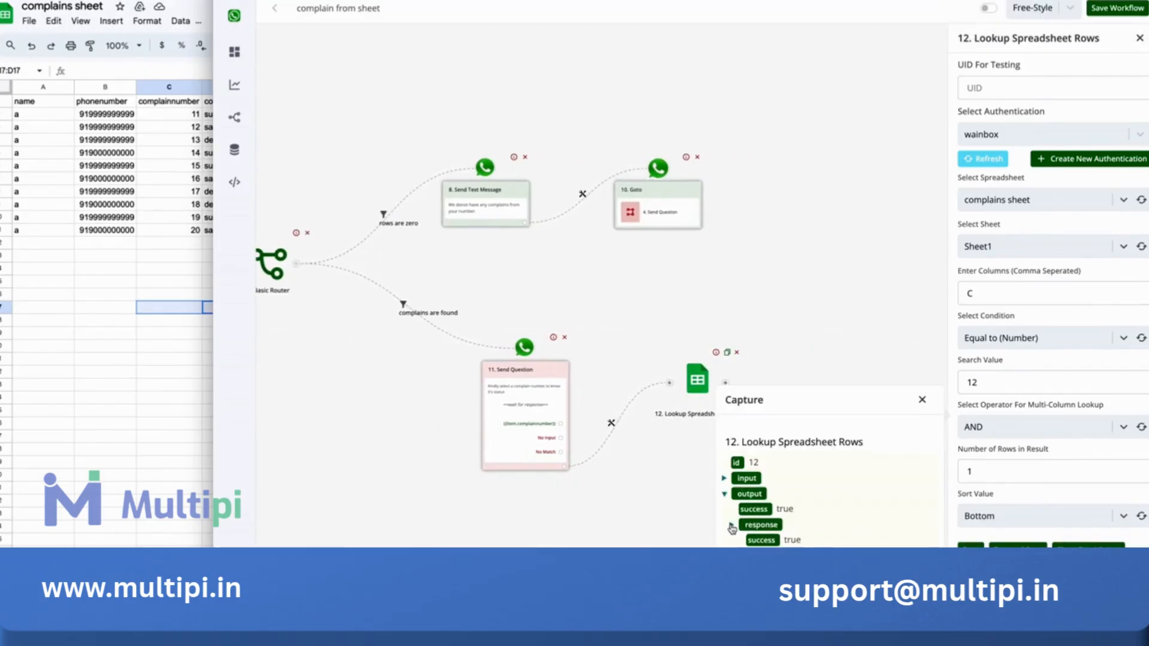
scroll(832, 485, down, 1)
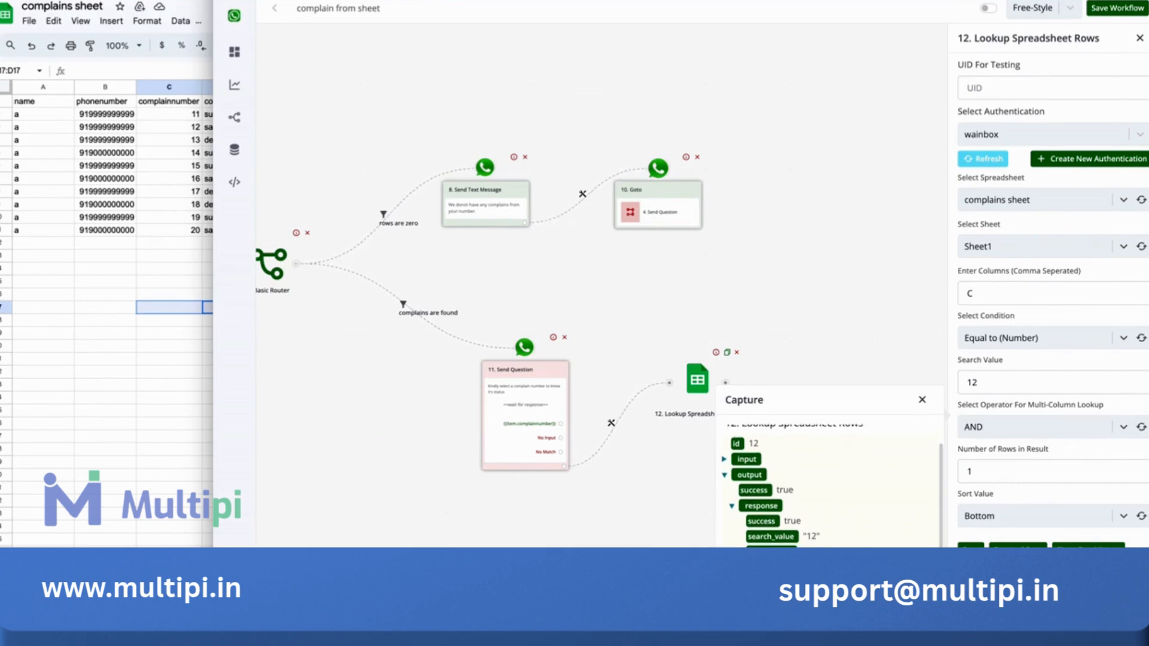
scroll(832, 485, down, 1)
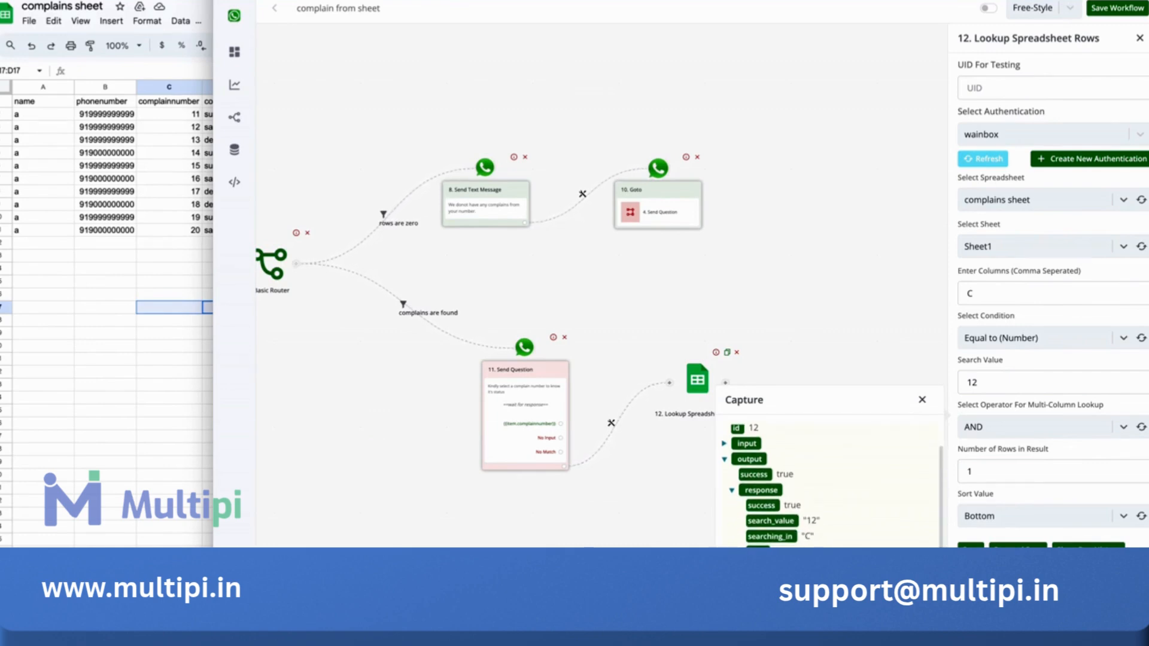
scroll(832, 484, down, 5)
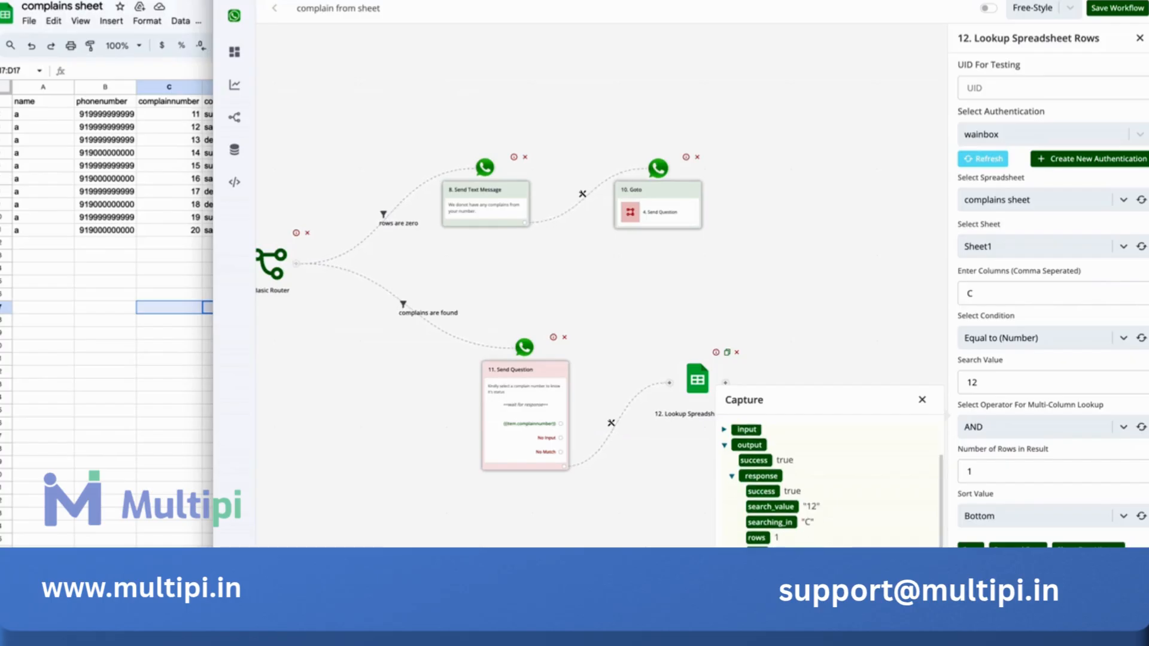
click(922, 399)
Set the lookup's search value to {{last_button_title}} and save the Lookup Spreadsheet Rows action
click(995, 384)
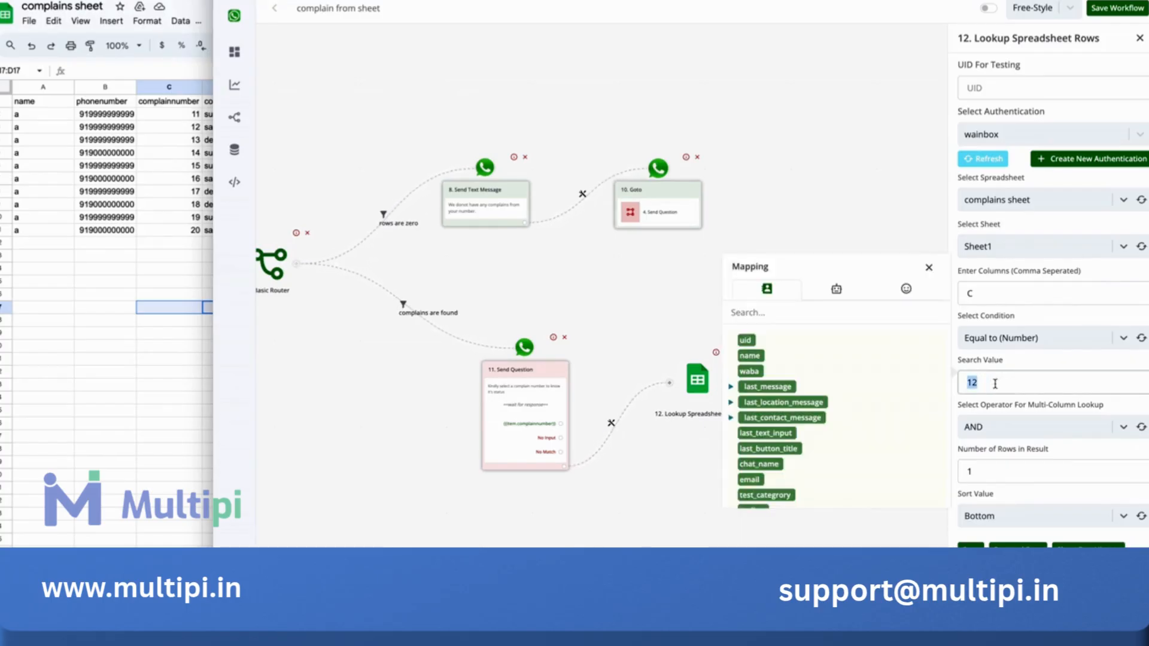
key(BackSpace)
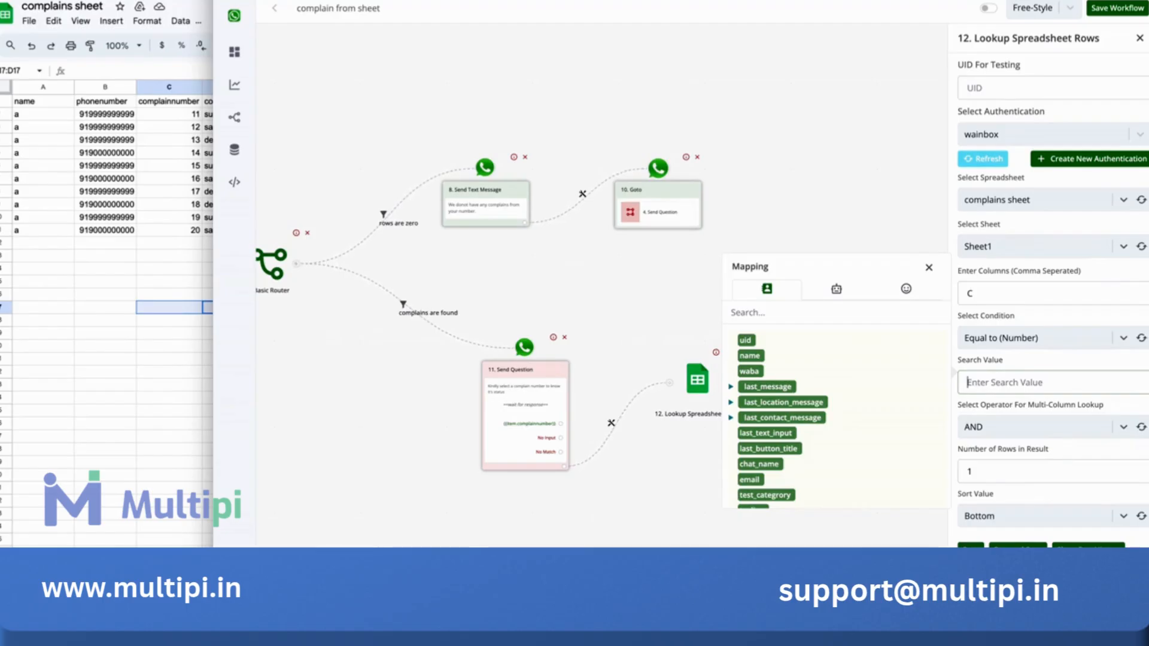
click(776, 450)
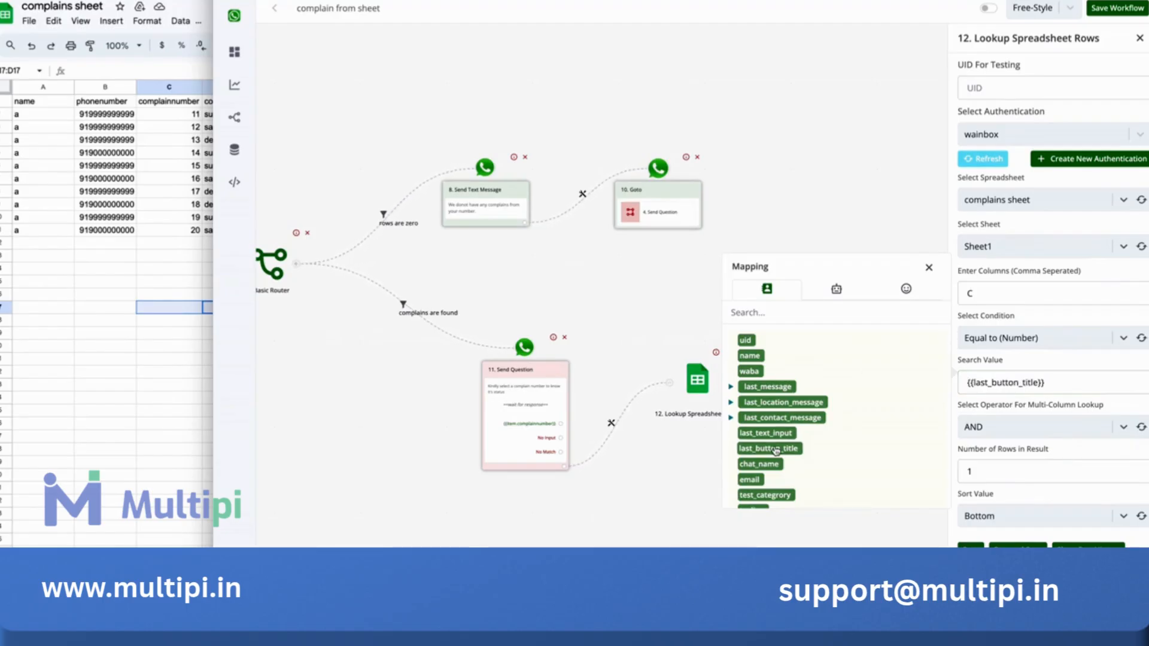
triple_click(989, 382)
click(970, 545)
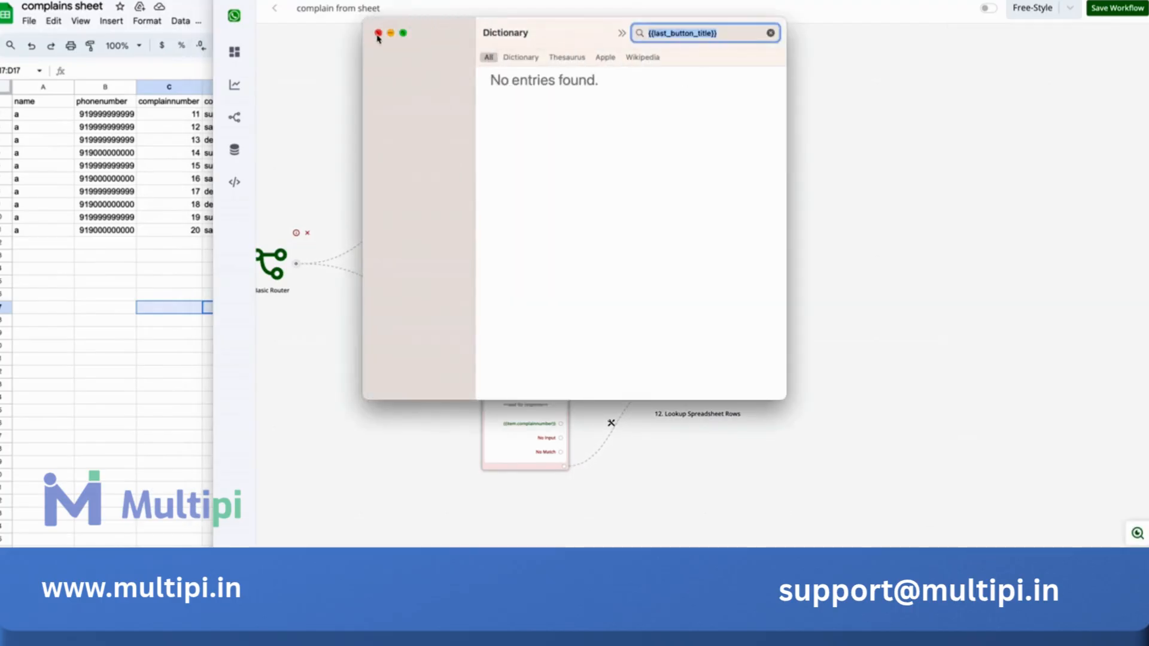
click(377, 33)
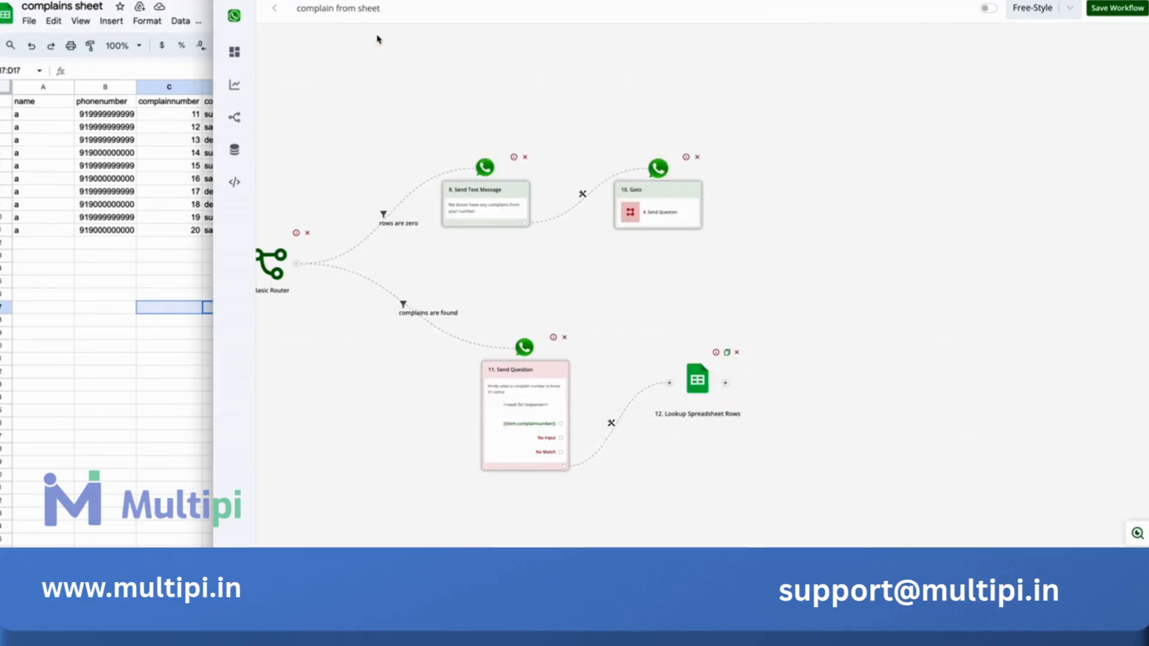
click(695, 375)
scroll(837, 394, down, 1)
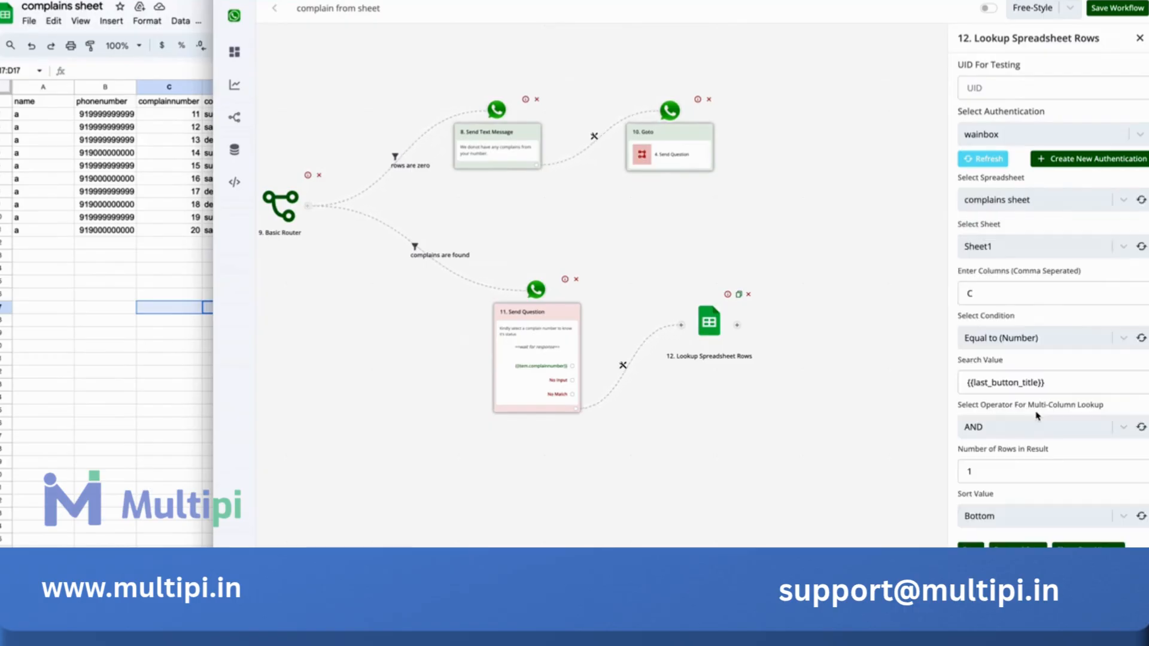
click(970, 551)
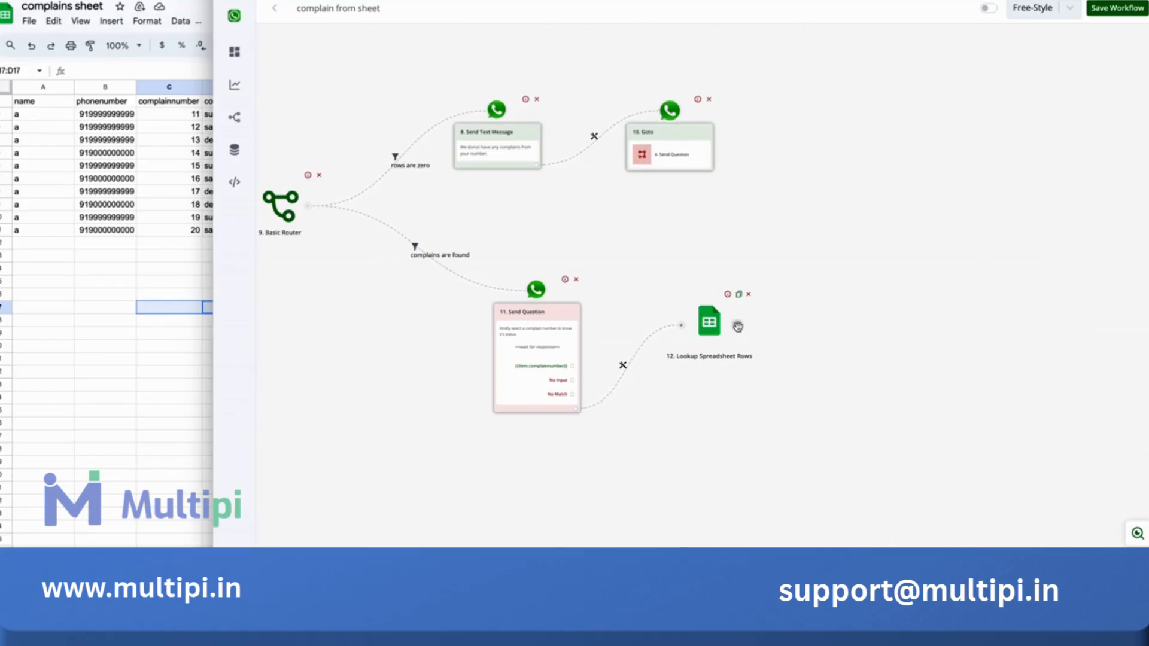
Add a Save Variable action after the complain number lookup
click(737, 325)
click(680, 317)
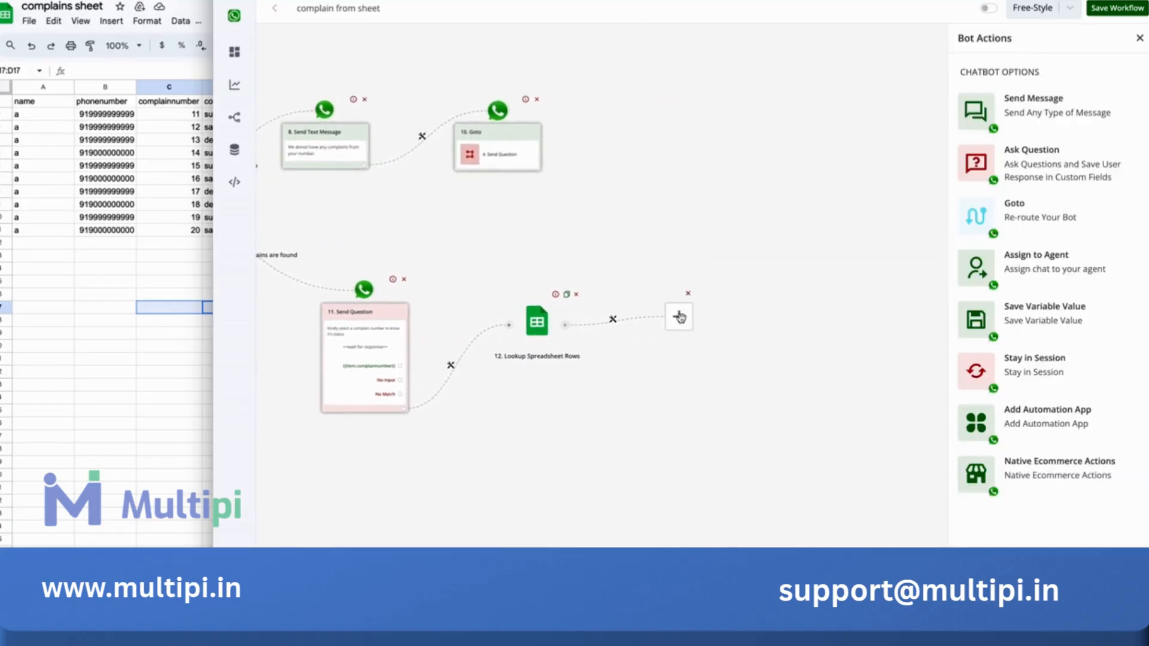
click(1071, 312)
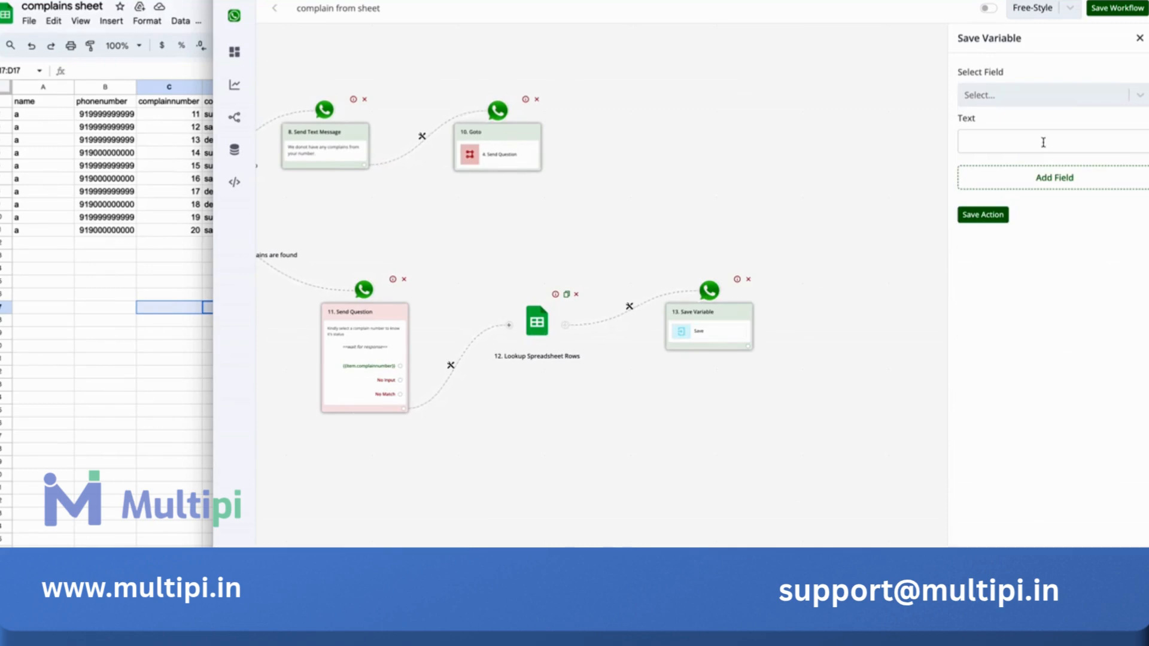
Store the lookup result {{12.data[0].complainstatus}} in the search2 field and save the action
click(1053, 96)
scroll(1059, 217, down, 3)
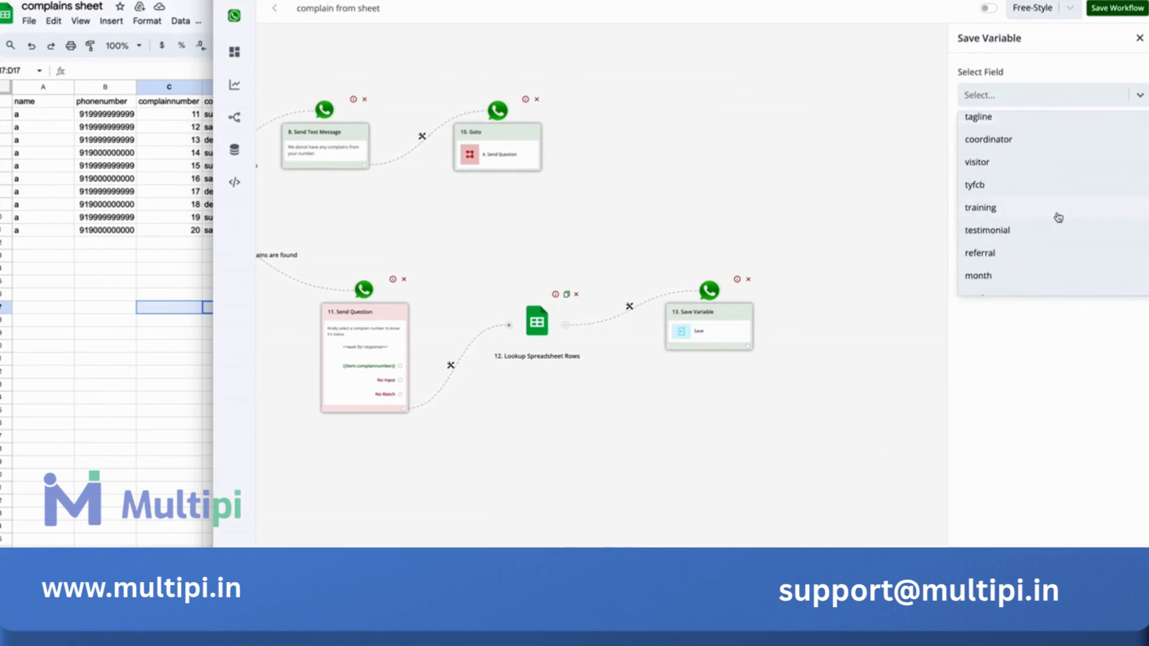
scroll(1058, 217, down, 5)
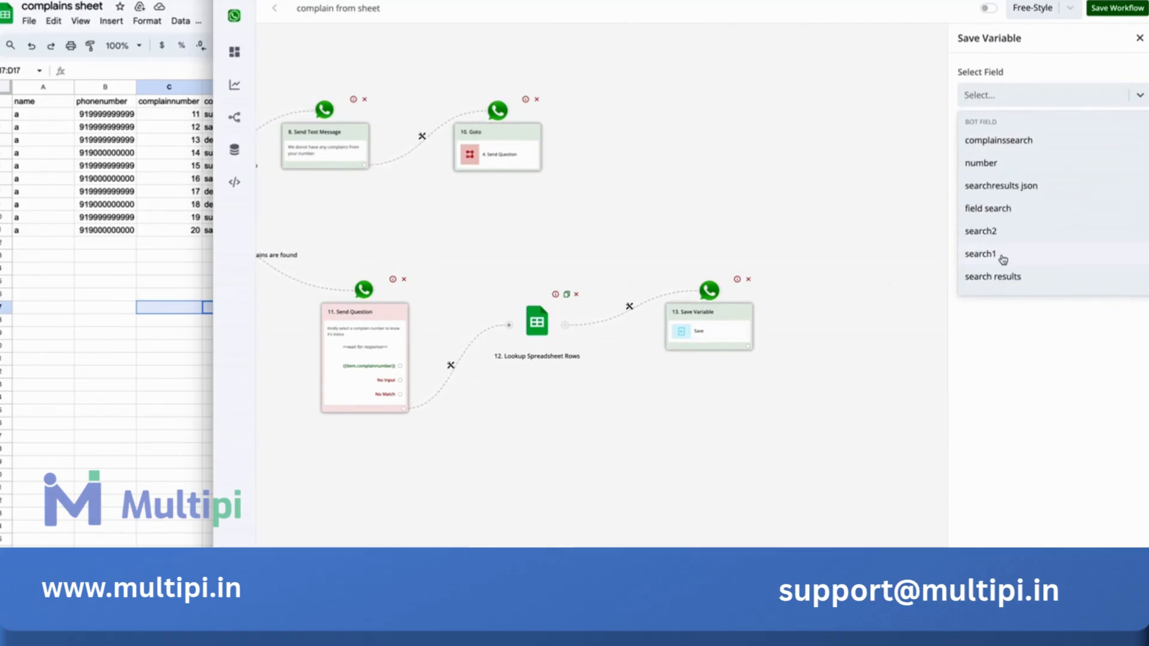
click(1004, 231)
click(1024, 142)
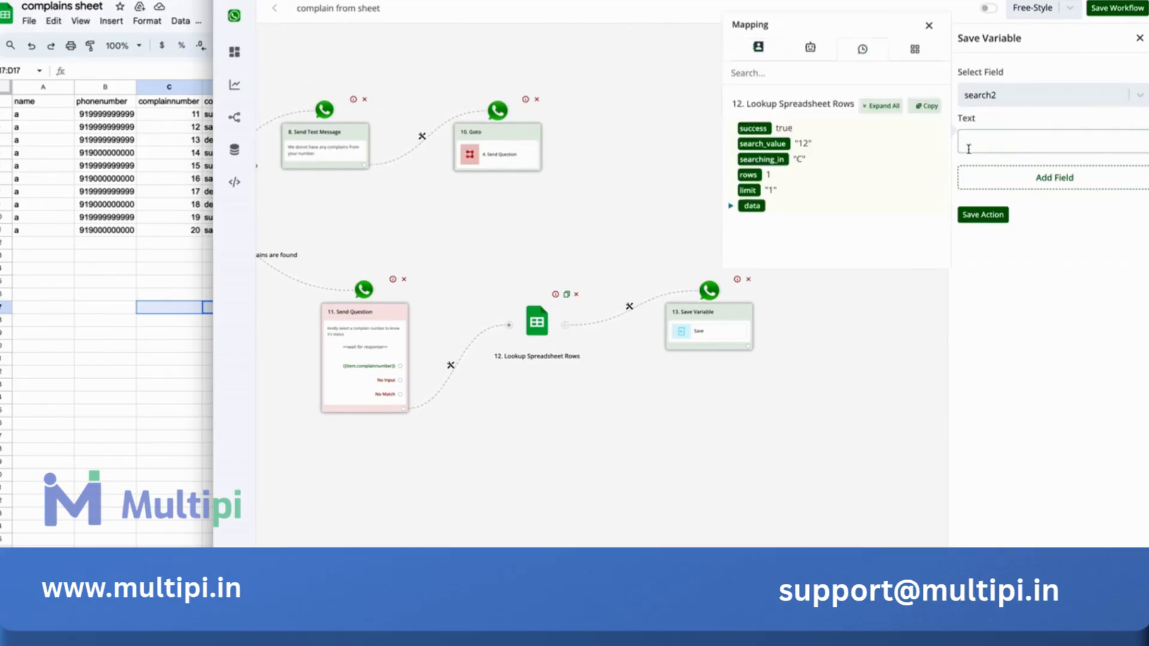
click(893, 107)
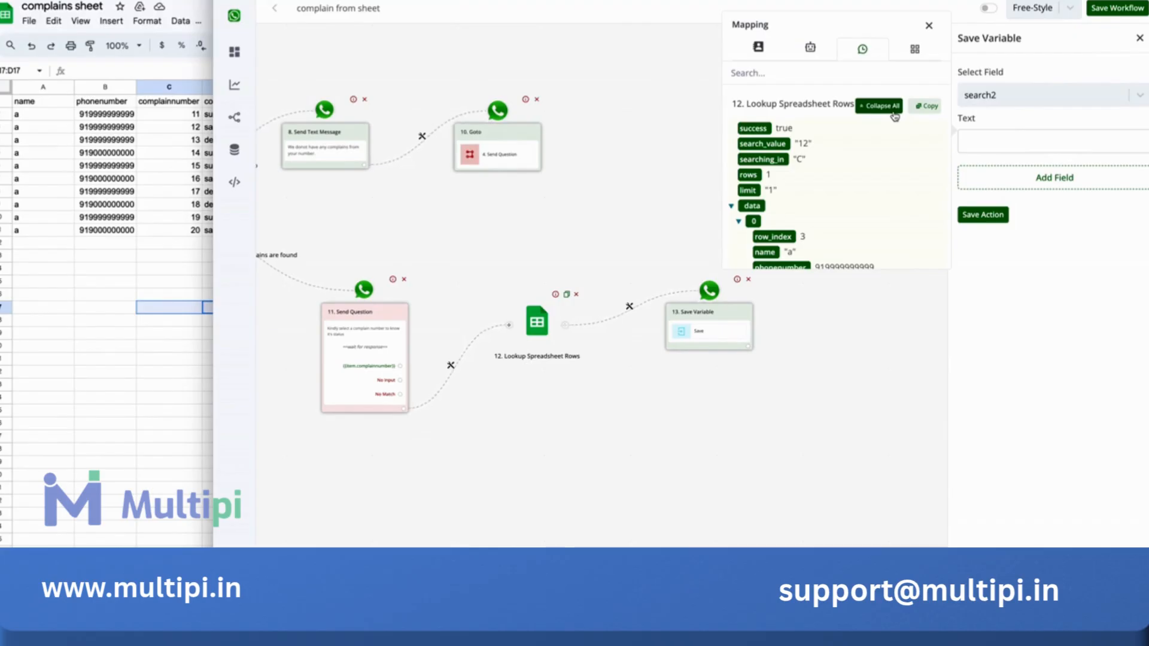
scroll(824, 197, down, 1)
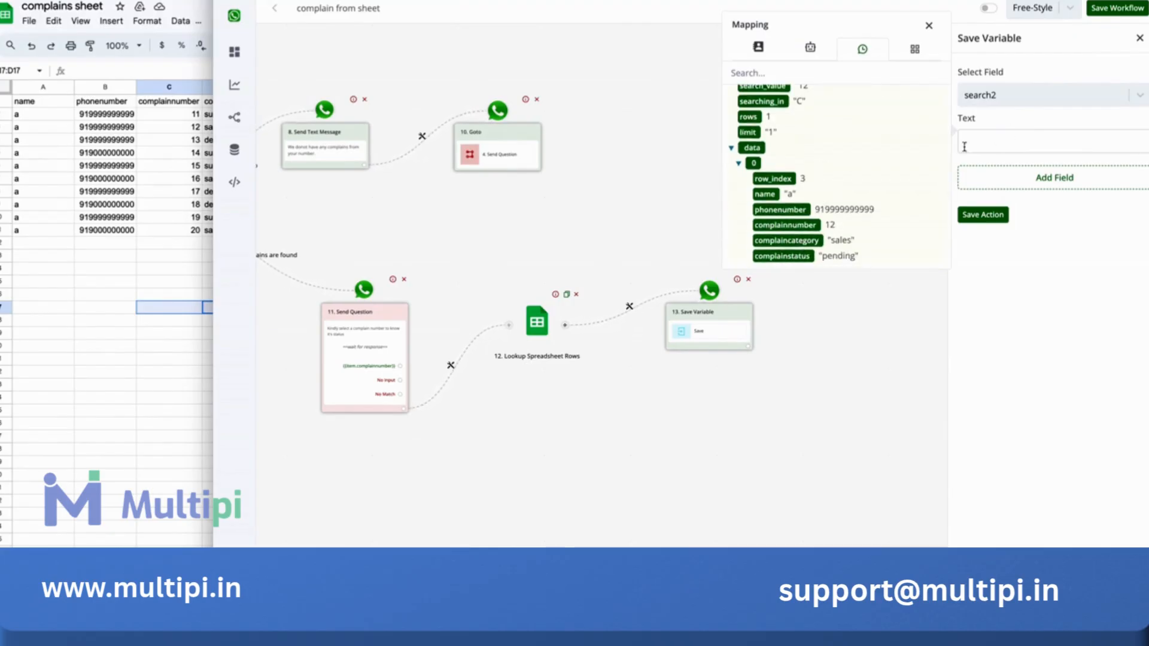
click(782, 256)
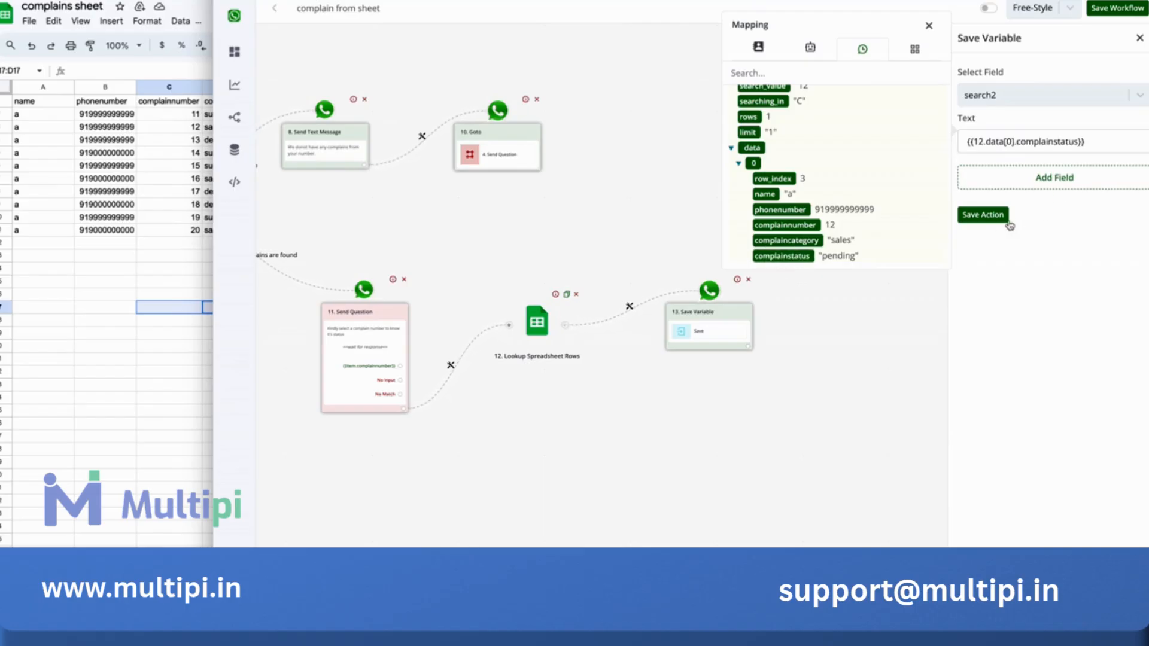
click(981, 215)
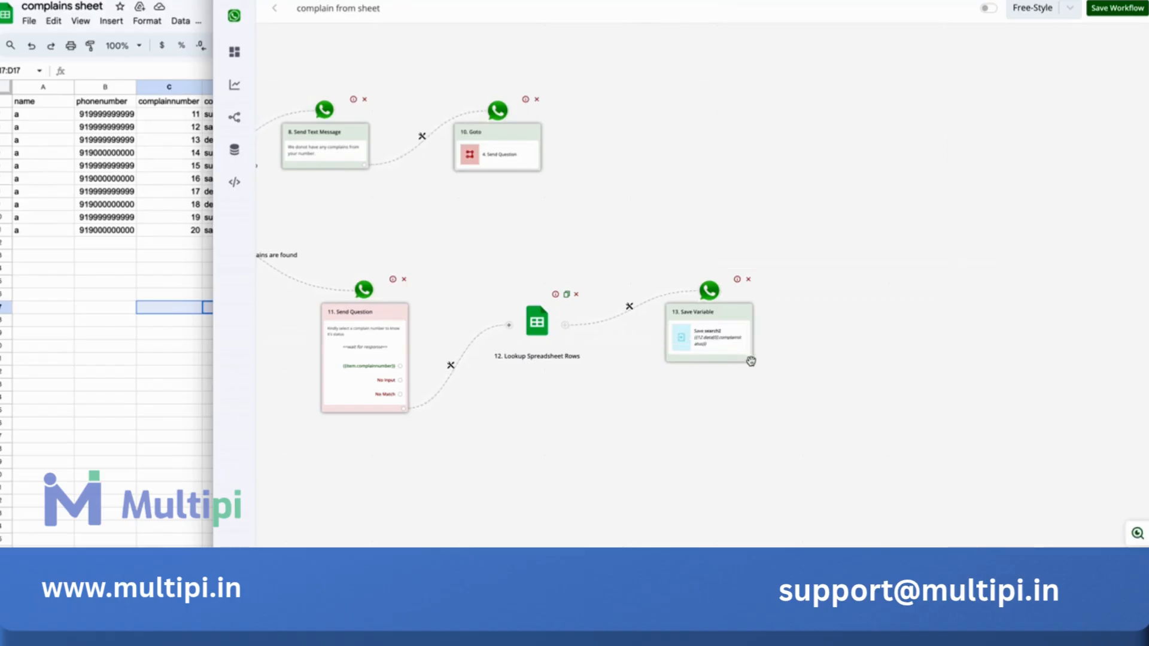
Add a Send Message action after the Save Variable step that stores the complain status
drag(748, 348, 795, 335)
click(675, 316)
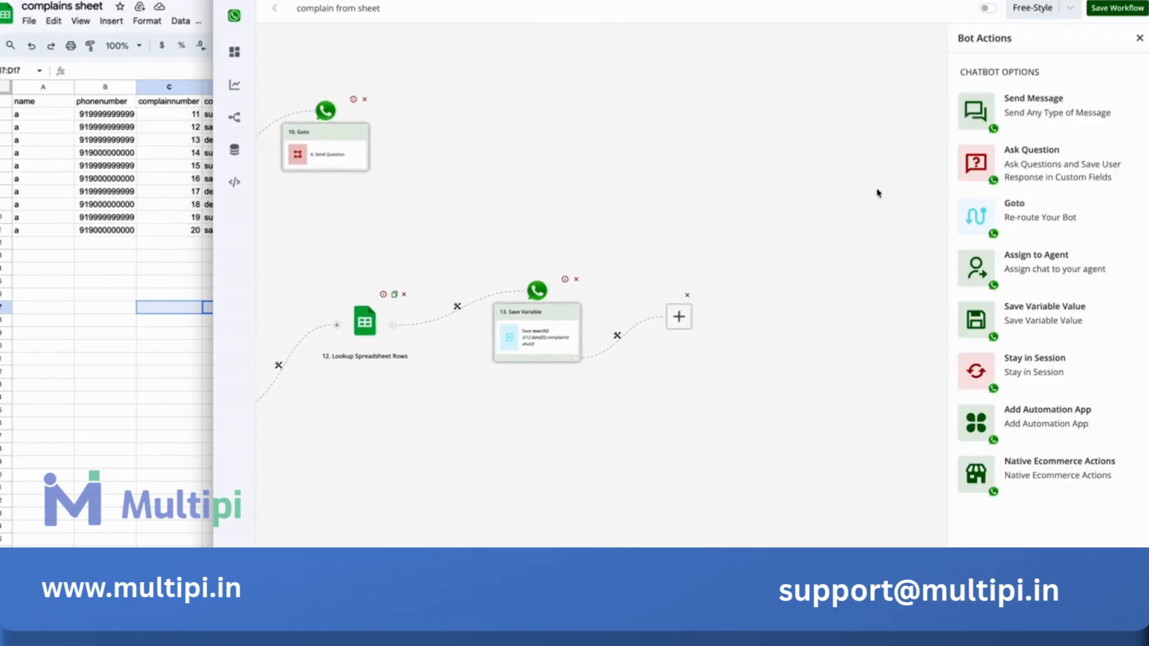
click(1062, 107)
click(1047, 95)
Write the text message "Your complaint status is" followed by the search2 bot field and save the message
click(1038, 123)
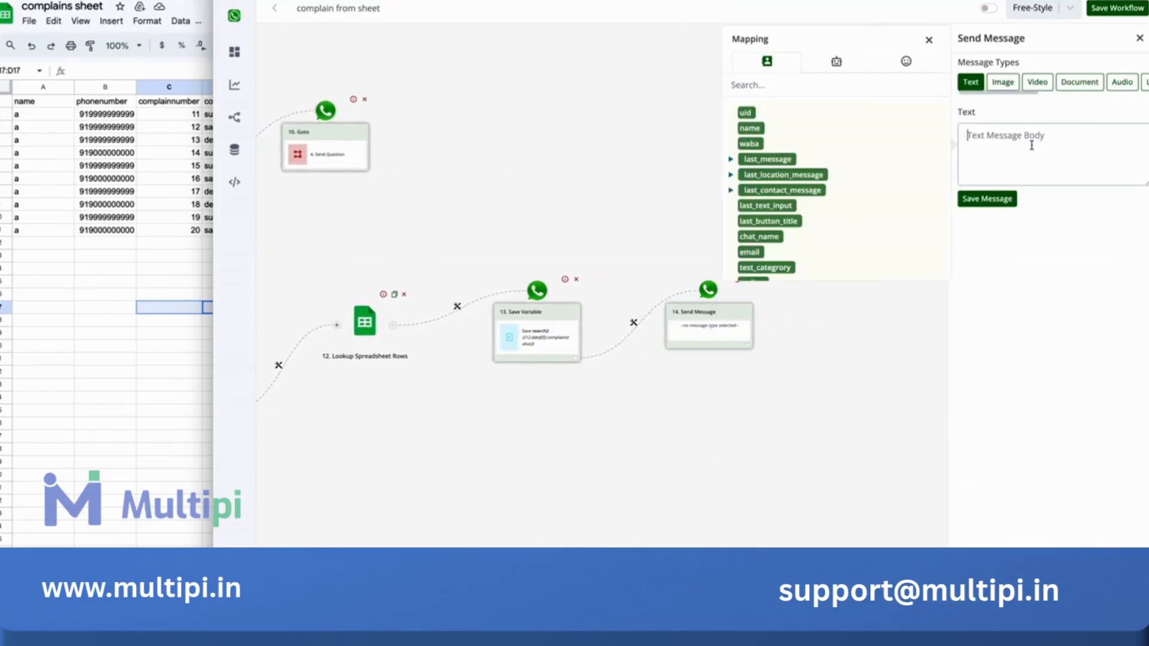
text(Your complaint stat)
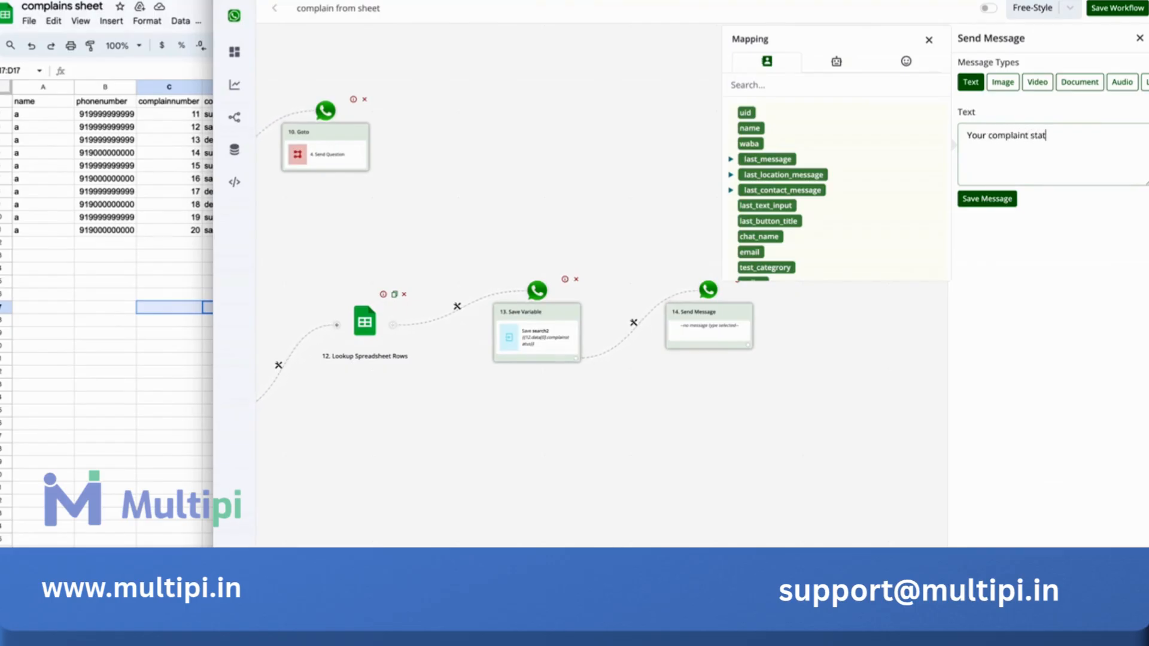
text(us is)
click(836, 62)
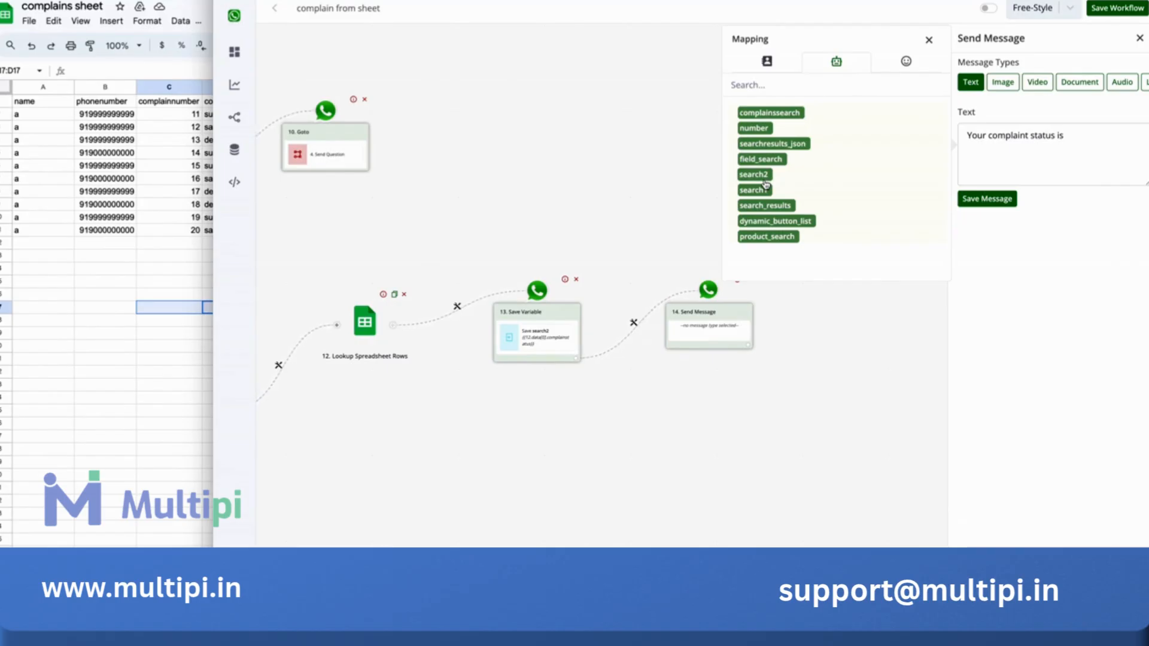
click(763, 177)
drag(1130, 135, 1065, 140)
click(989, 199)
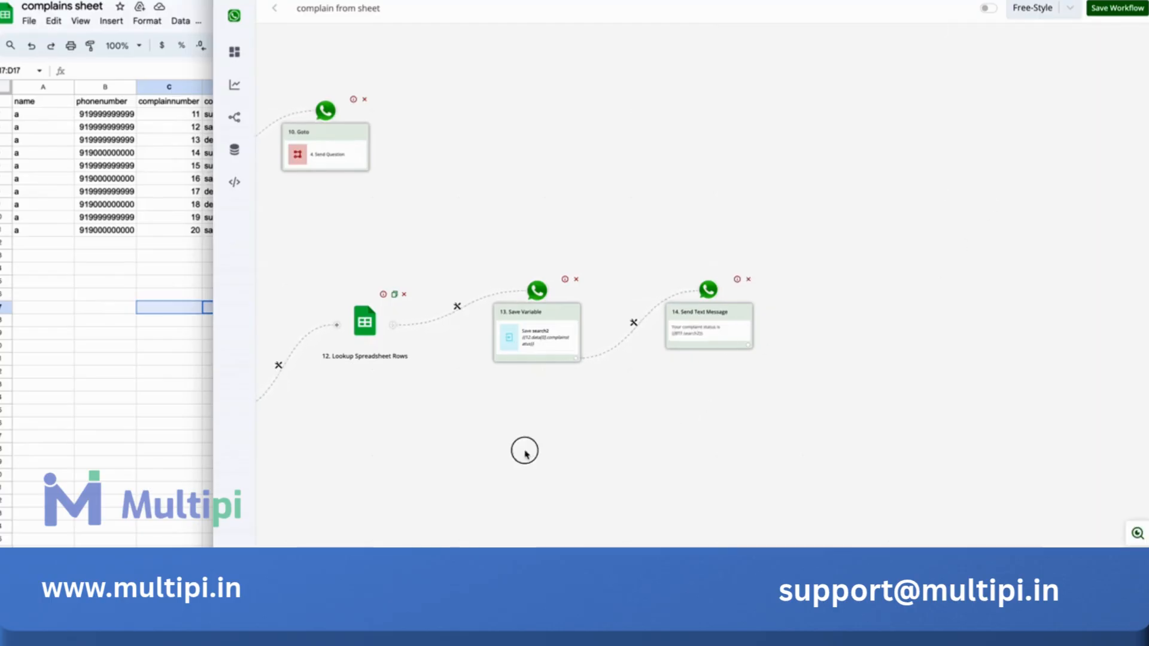
Review the whole workflow from the Hot Keywords trigger to the status message, checking both billing number branches
drag(526, 453, 1005, 453)
drag(524, 412, 888, 479)
drag(614, 436, 846, 415)
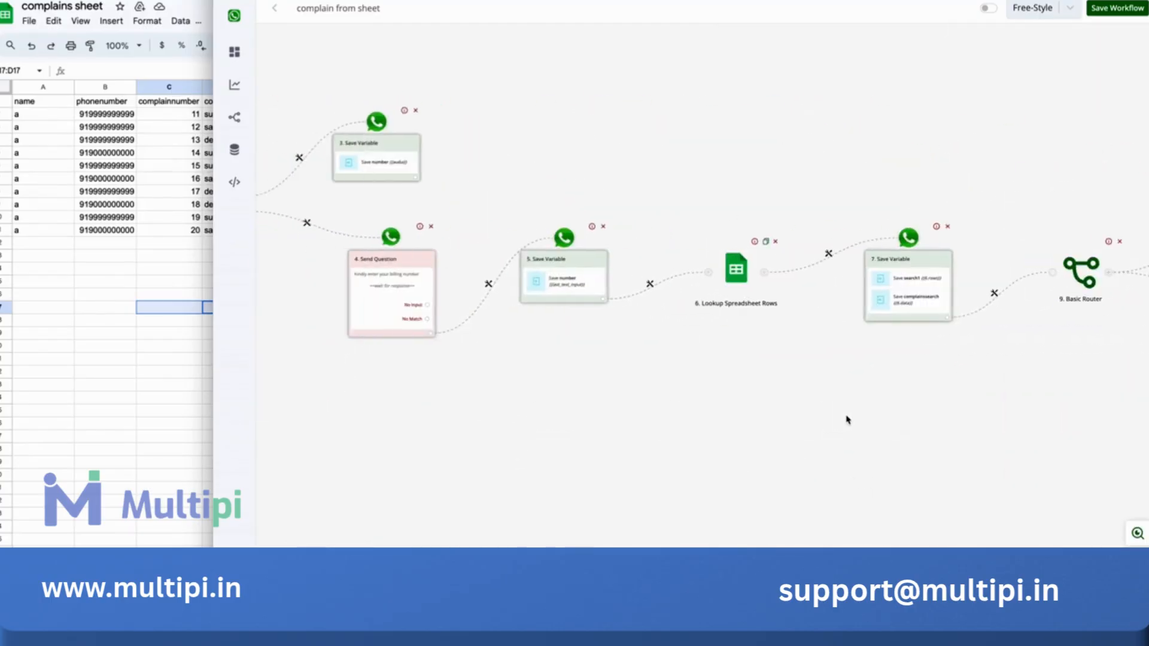
drag(659, 428, 854, 428)
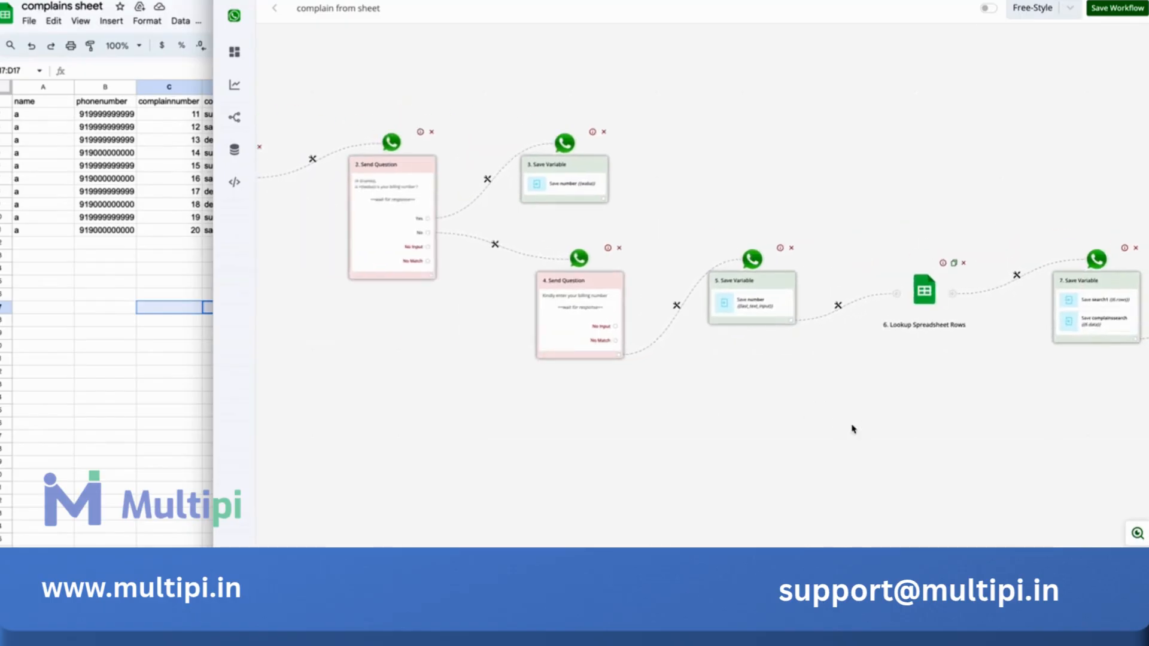
drag(957, 321, 510, 423)
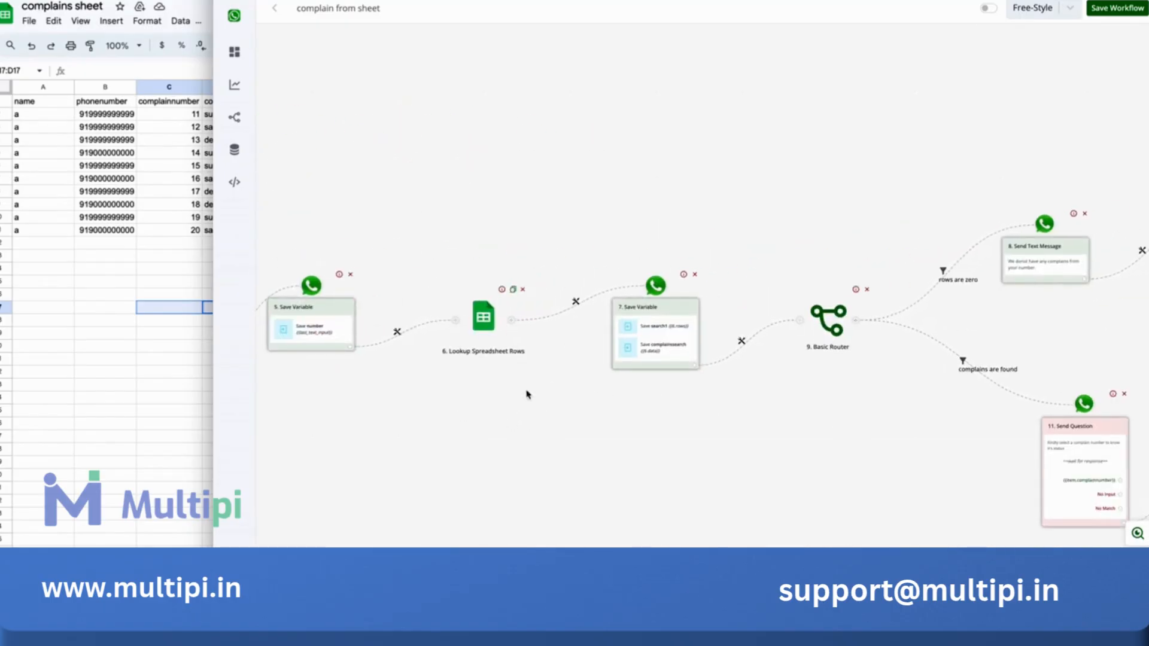
drag(749, 440, 502, 438)
drag(725, 483, 576, 433)
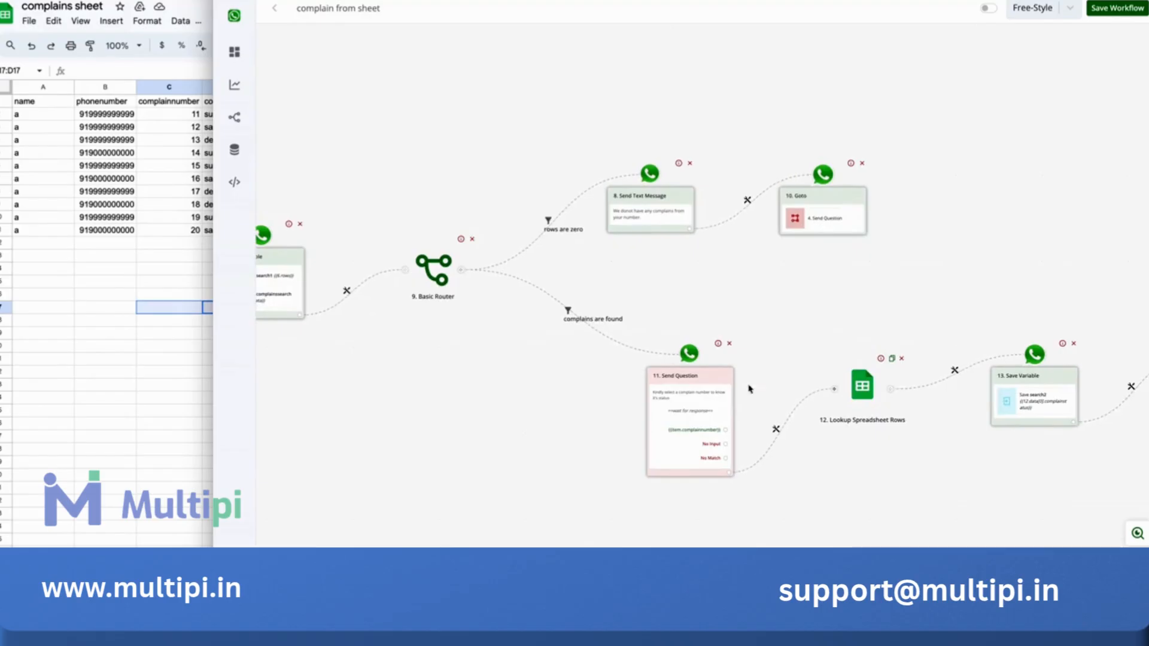
drag(892, 494, 678, 502)
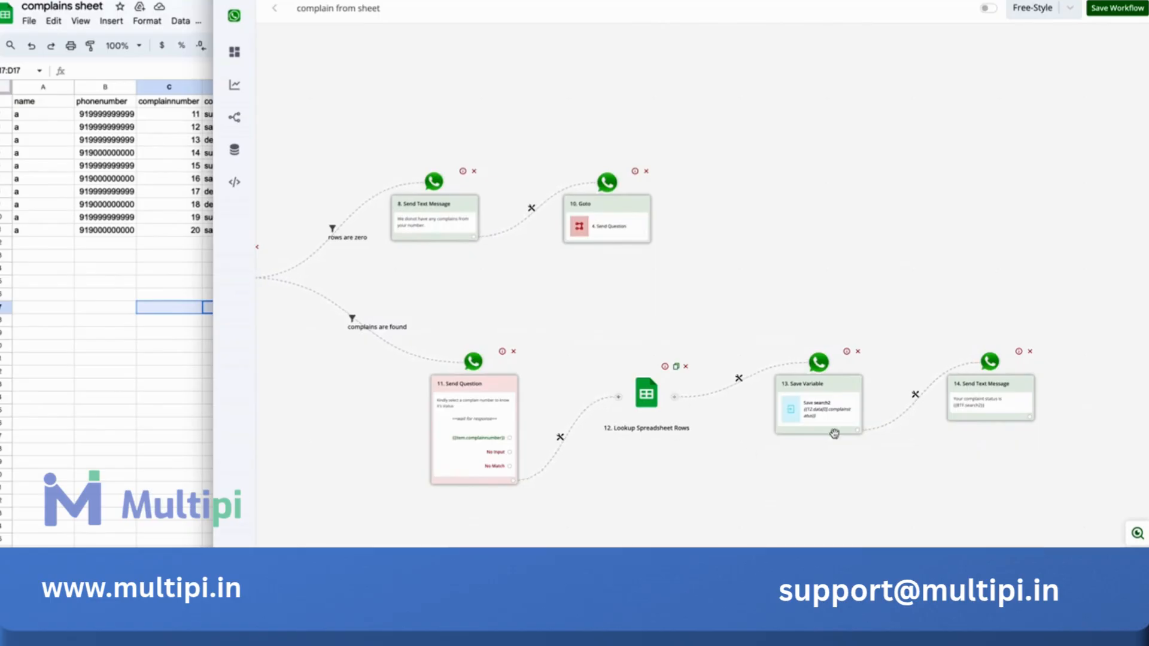
drag(716, 307, 1148, 285)
drag(545, 425, 903, 431)
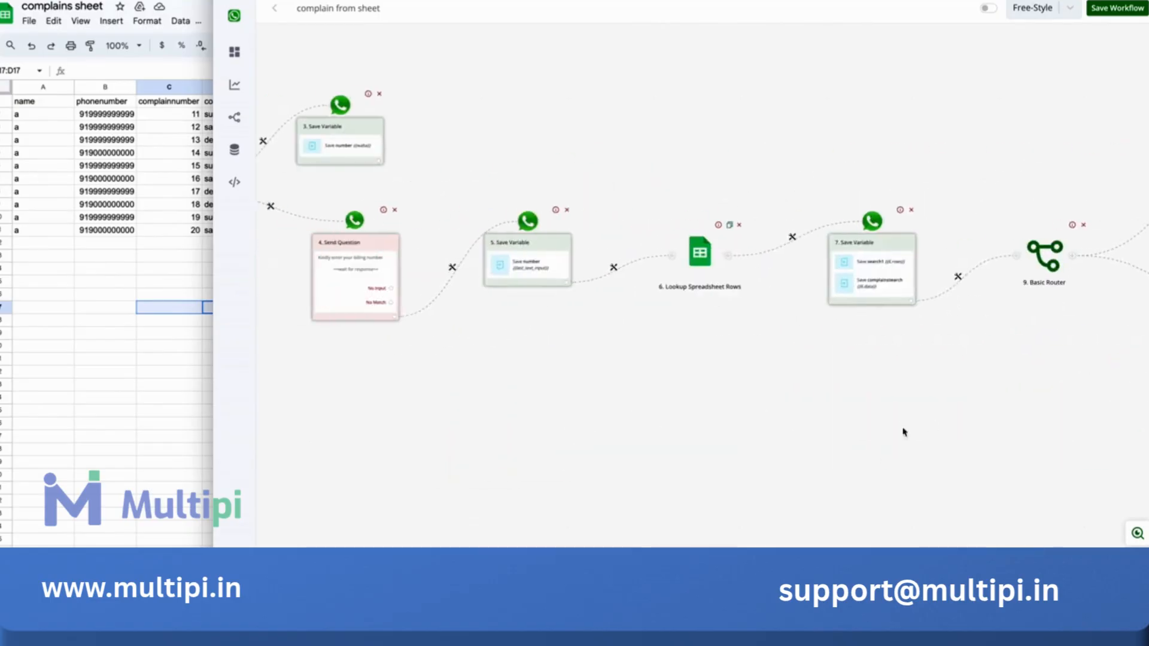
drag(528, 385, 853, 431)
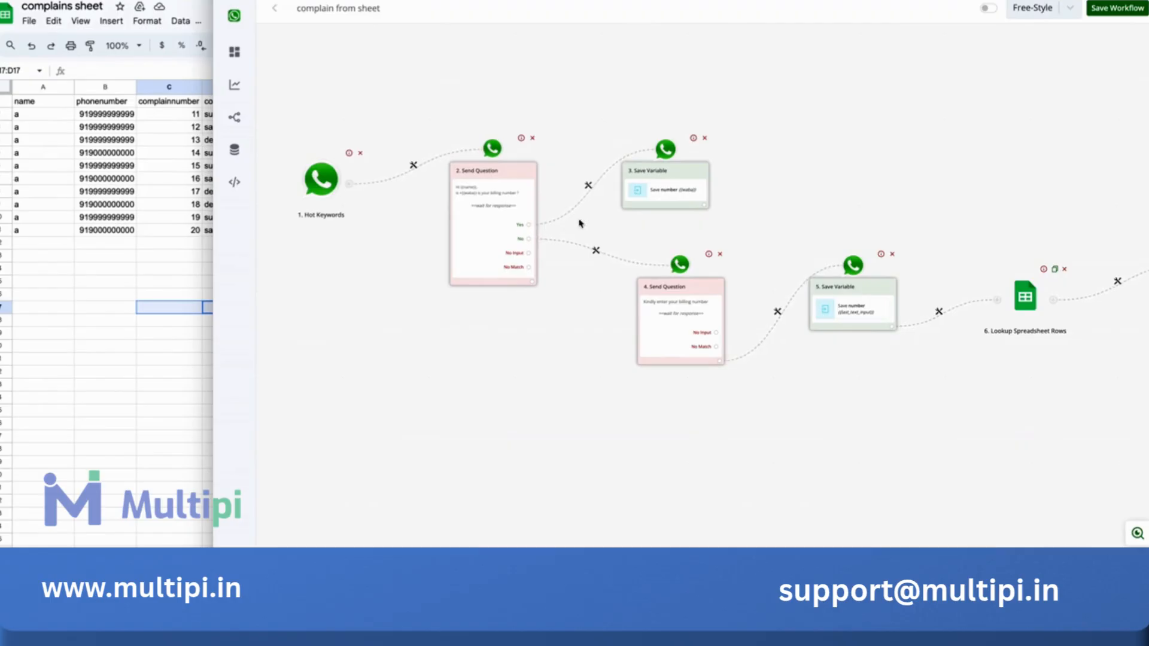
scroll(474, 197, up, 5)
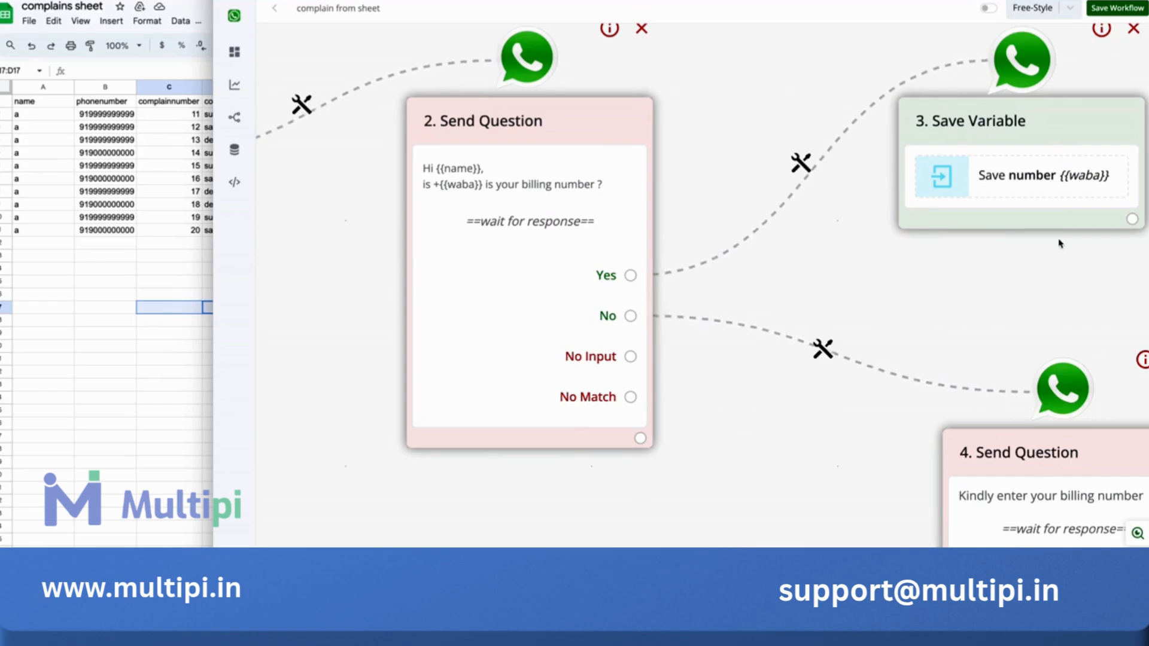
drag(1053, 290, 610, 241)
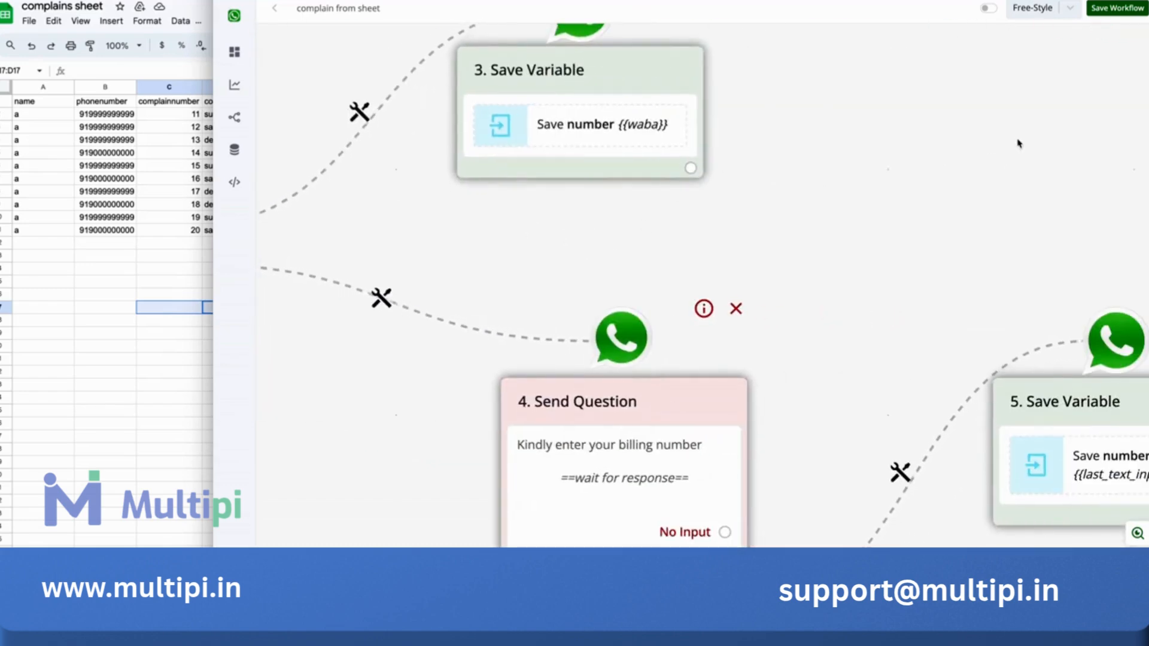
scroll(1003, 171, down, 5)
drag(1082, 366, 555, 437)
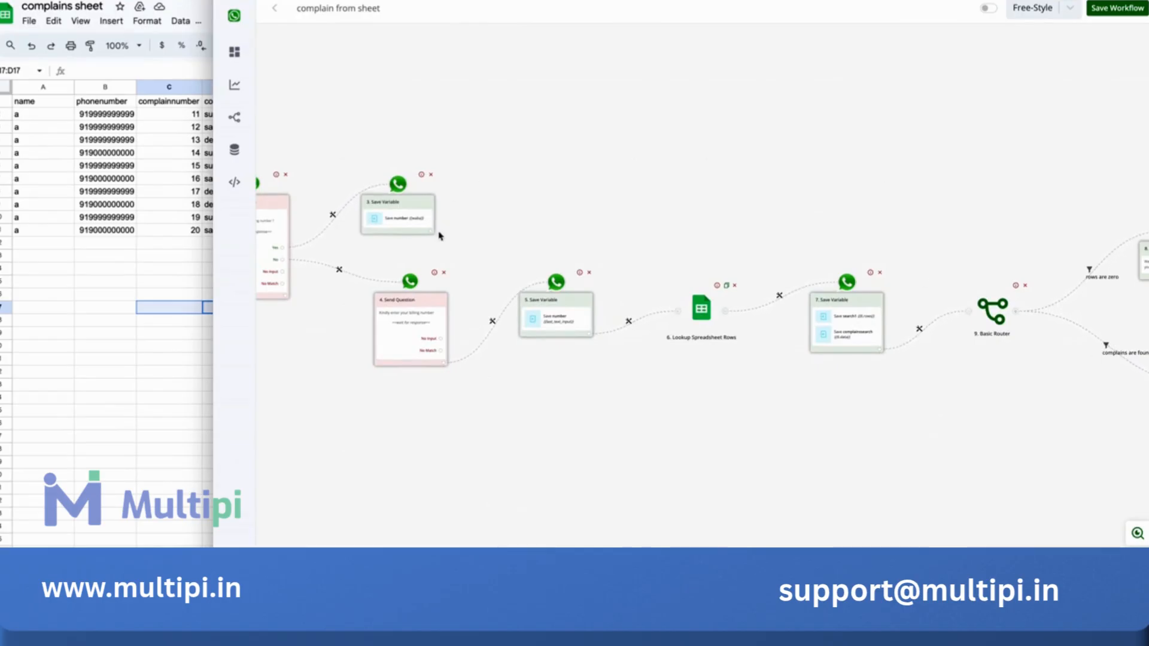
Add a Goto action after the Save Variable step of the Yes branch, routing to step 6. Lookup Spreadsheet Rows
drag(436, 235, 515, 203)
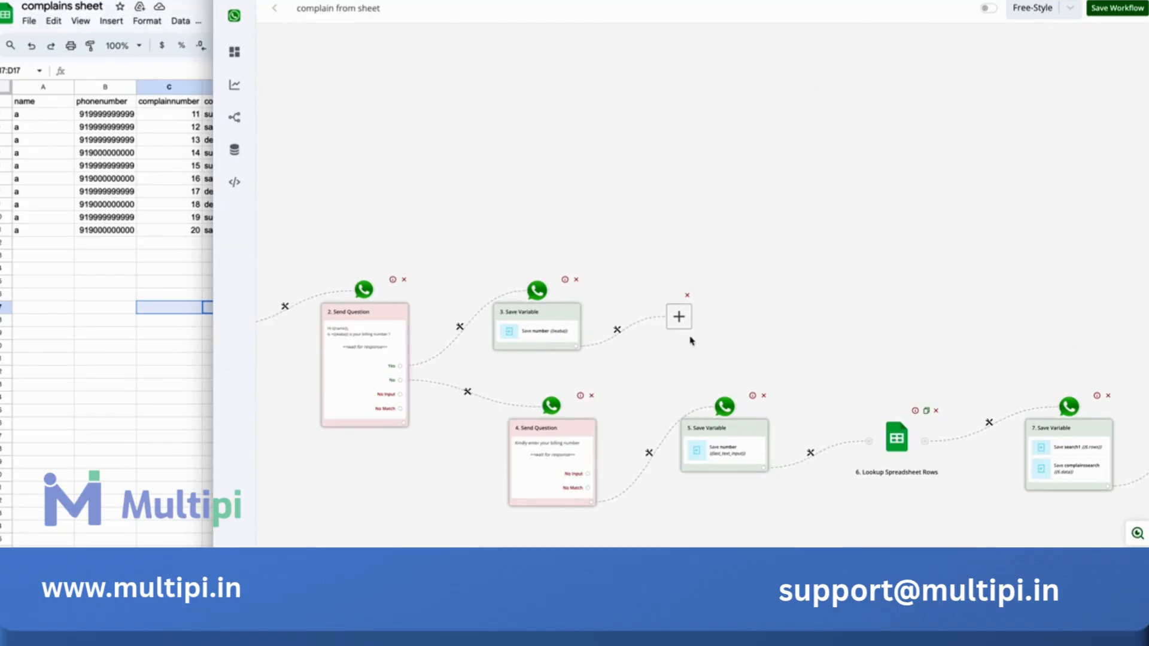
click(678, 316)
click(1062, 218)
click(1024, 137)
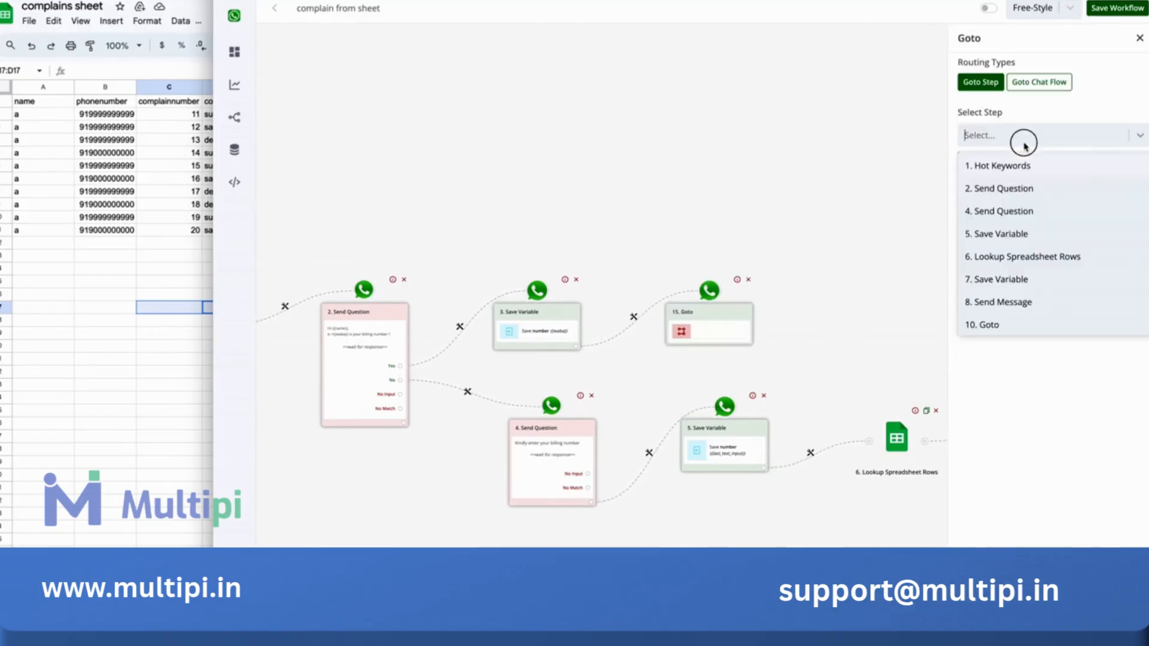
click(1006, 256)
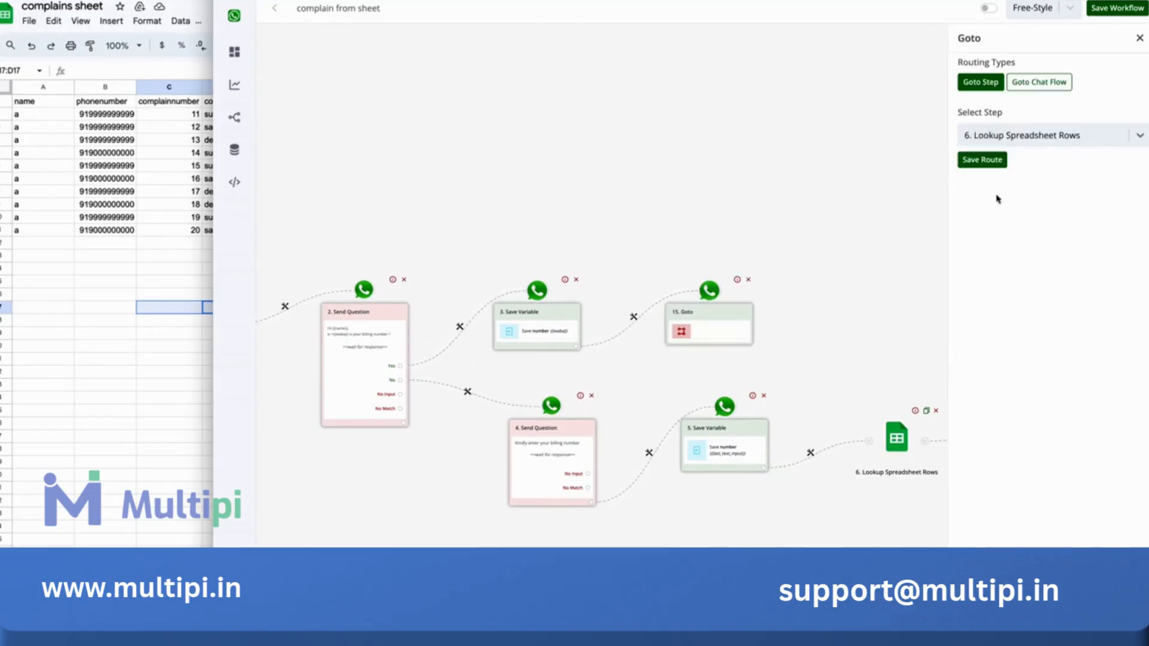